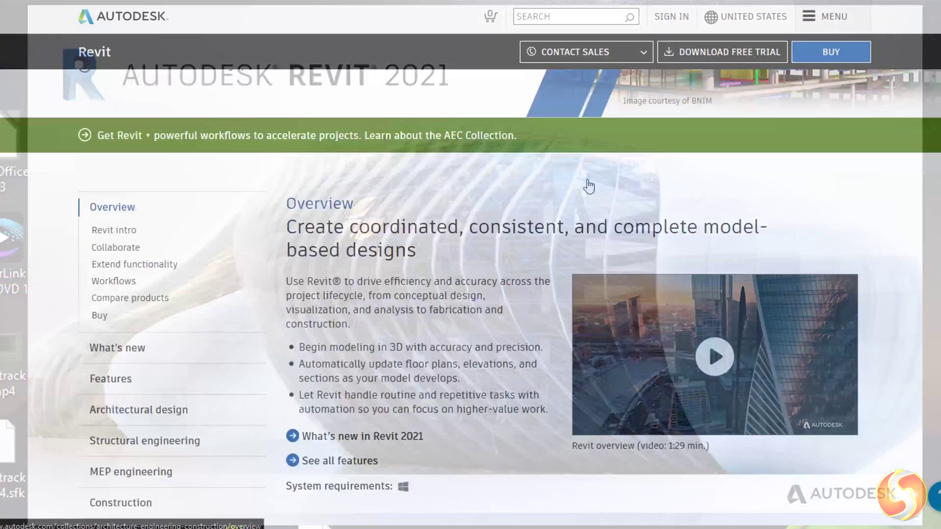
Scroll the Revit product page past Workflows down to Compare related products.
scroll(587, 181, down, 6)
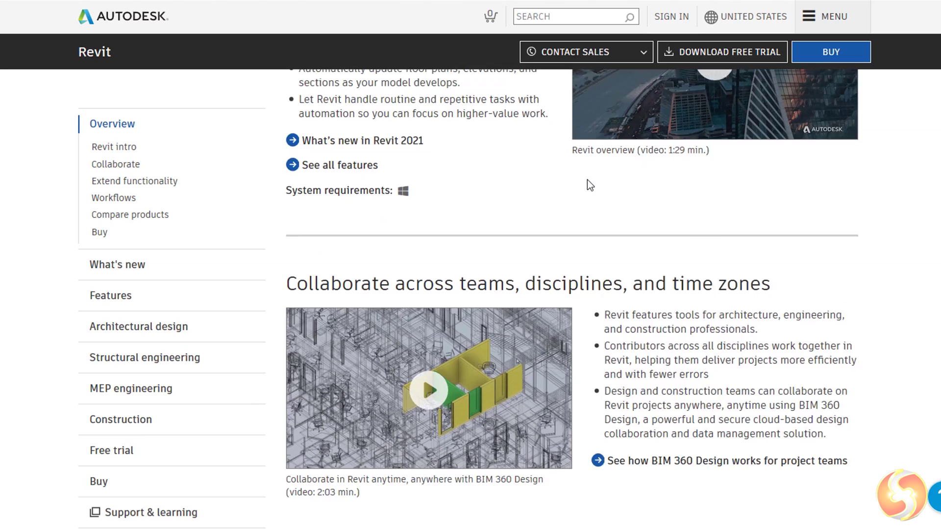
scroll(590, 185, down, 12)
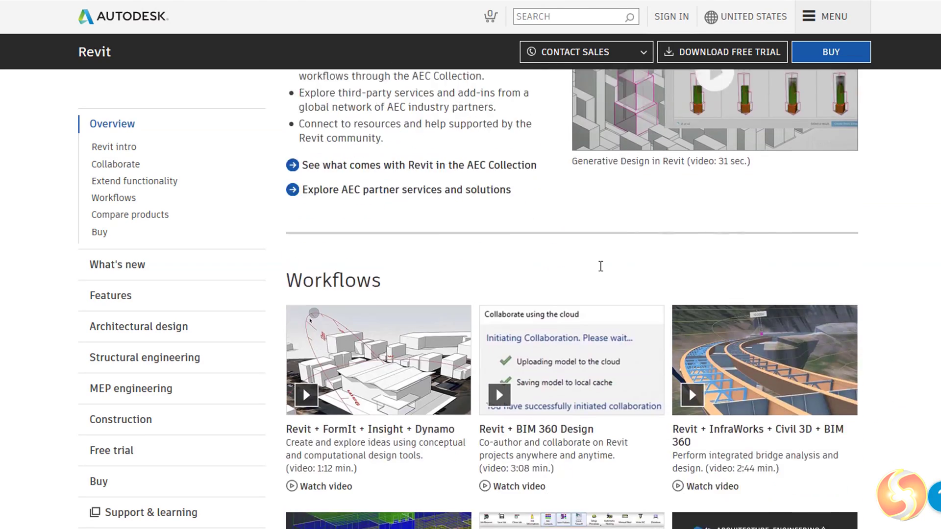
scroll(601, 267, down, 5)
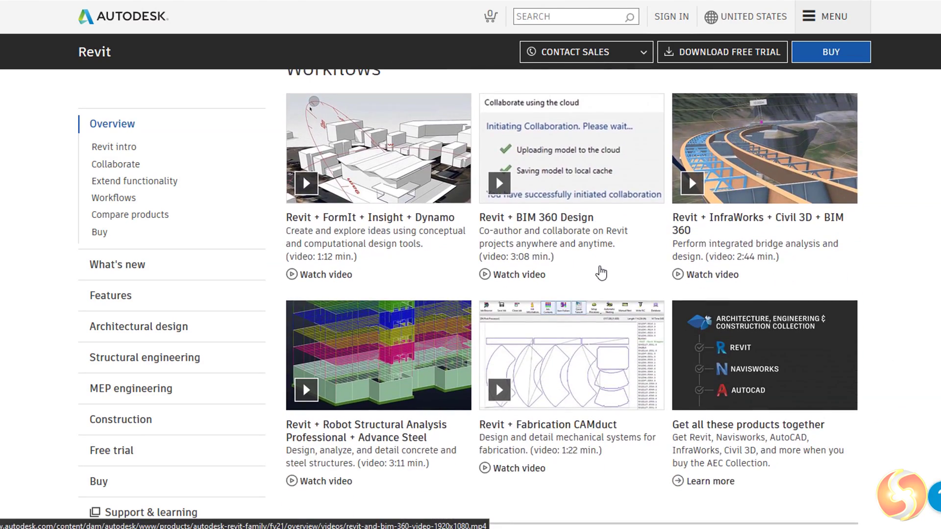
scroll(601, 273, down, 4)
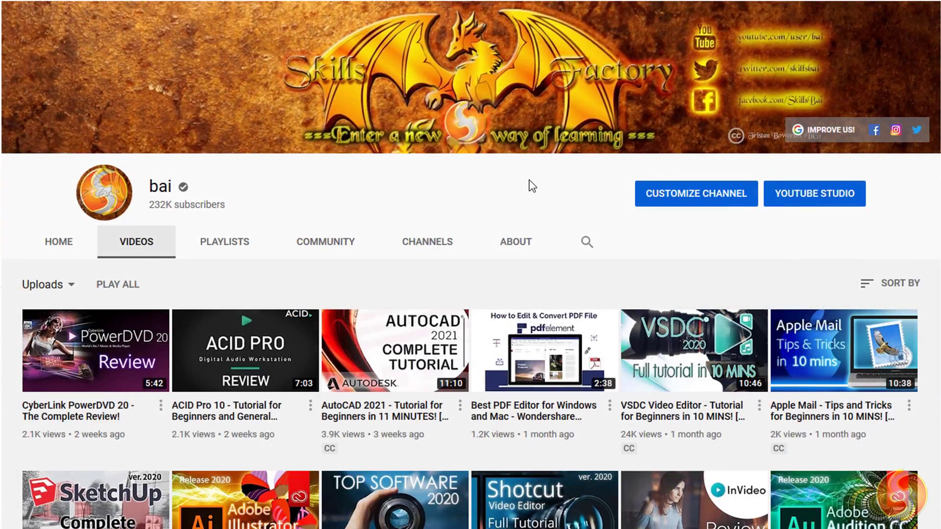
Scroll through the channel's tutorial videos and the Discounts list down to the News section.
scroll(530, 187, down, 5)
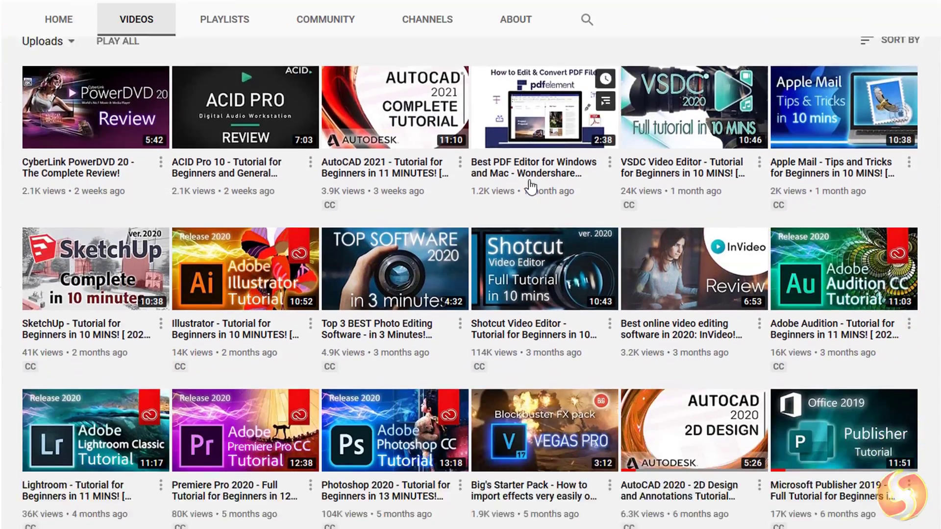
scroll(530, 186, down, 8)
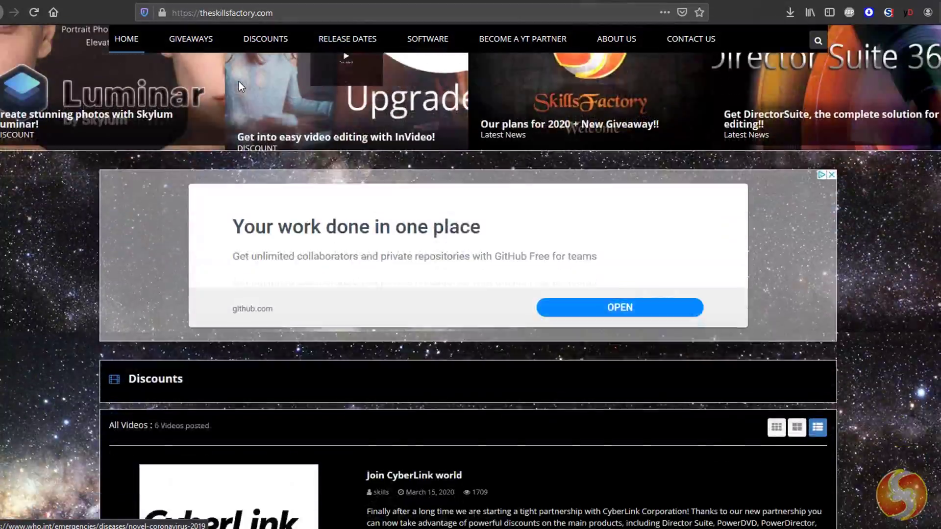
scroll(239, 82, down, 6)
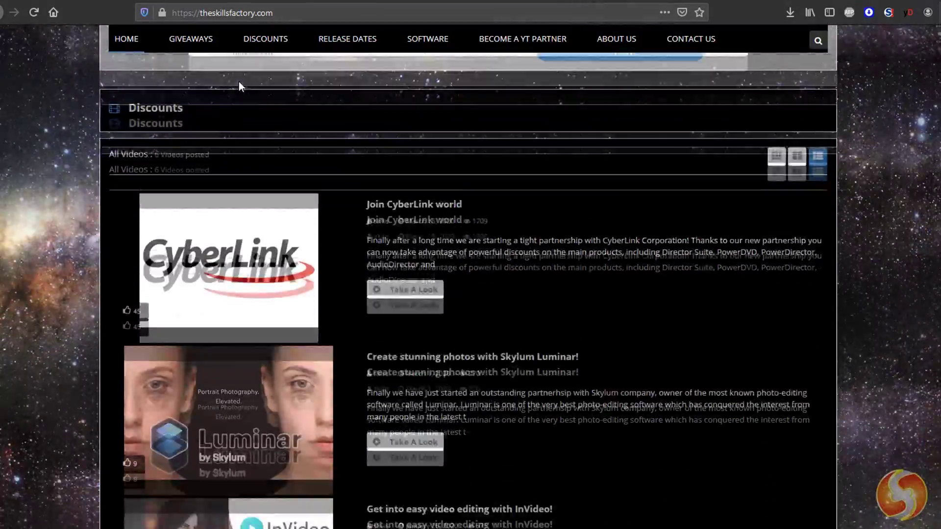
scroll(239, 82, down, 10)
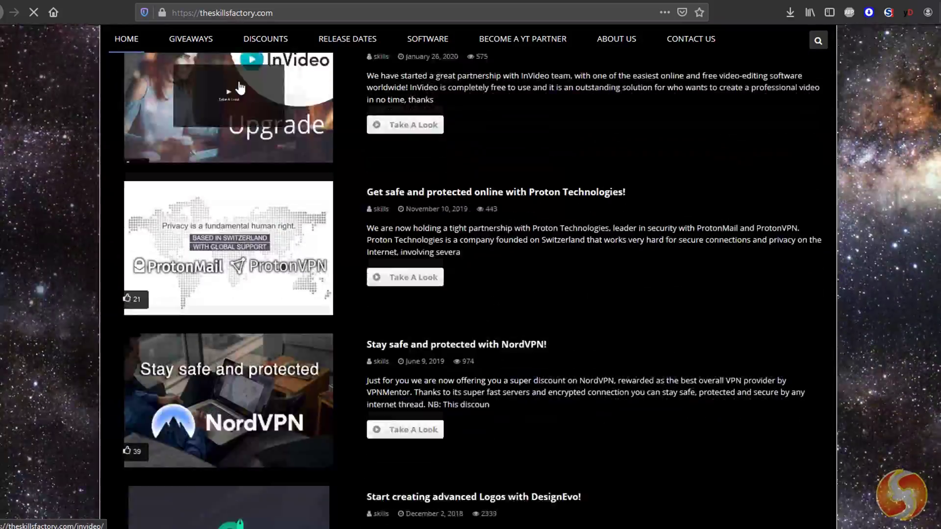
scroll(240, 88, down, 10)
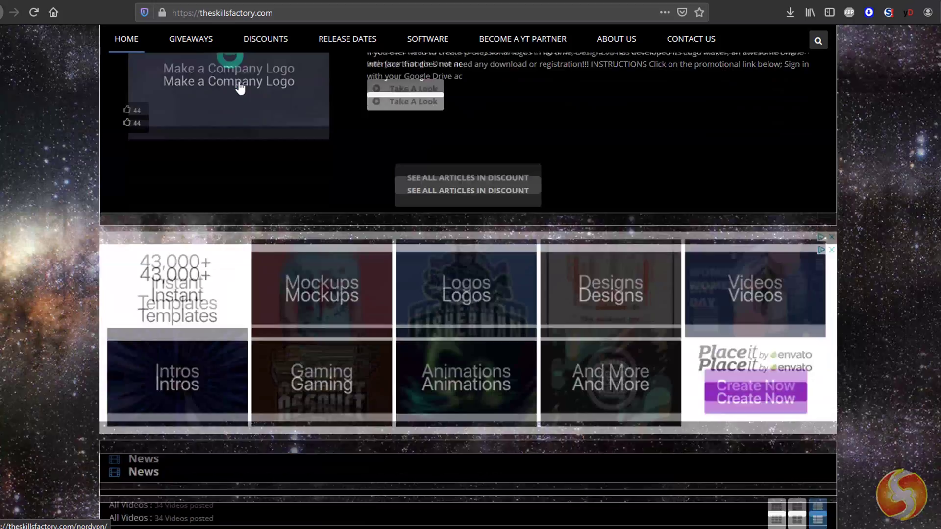
scroll(240, 88, down, 2)
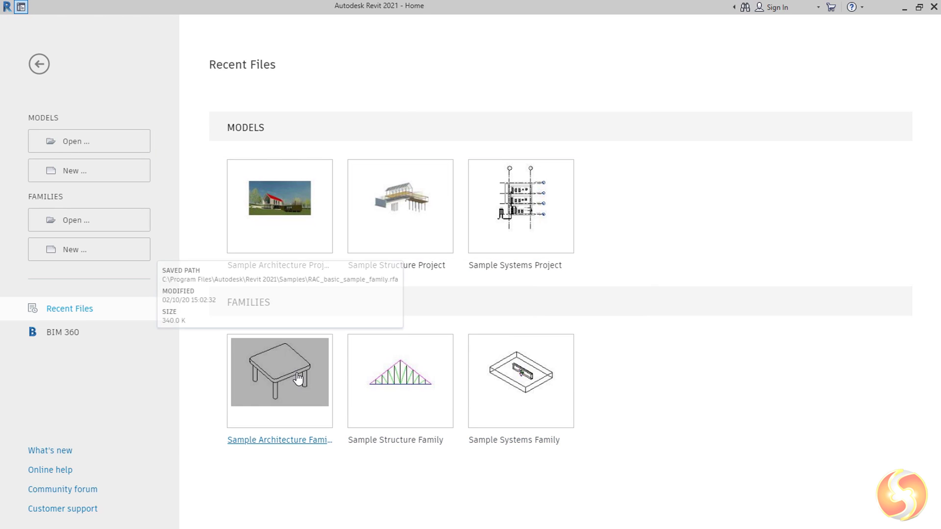
Open the sample table family and orbit its 3D view to see the table from below.
click(291, 207)
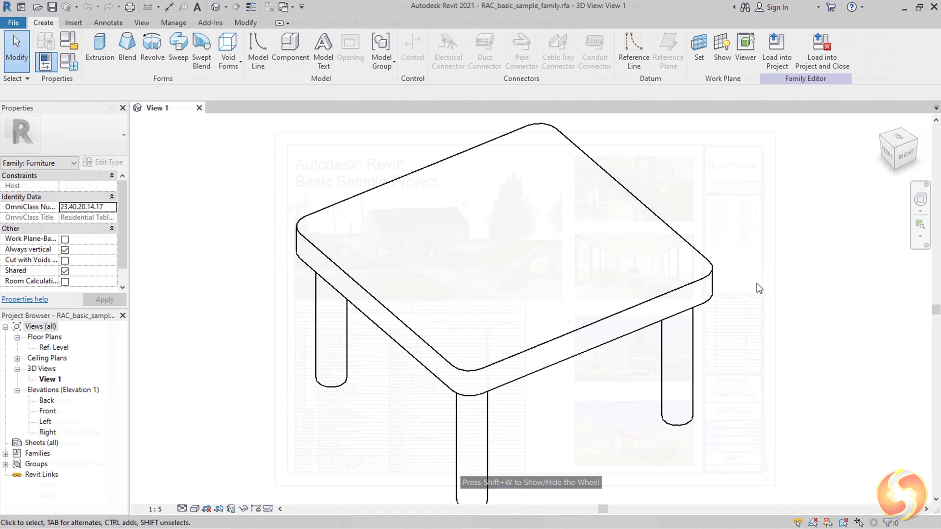
click(920, 200)
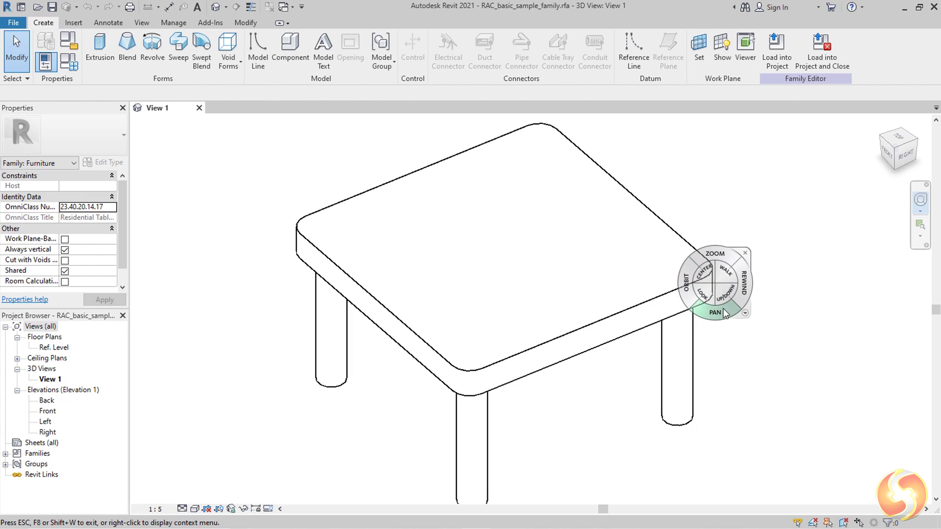
drag(685, 290, 698, 305)
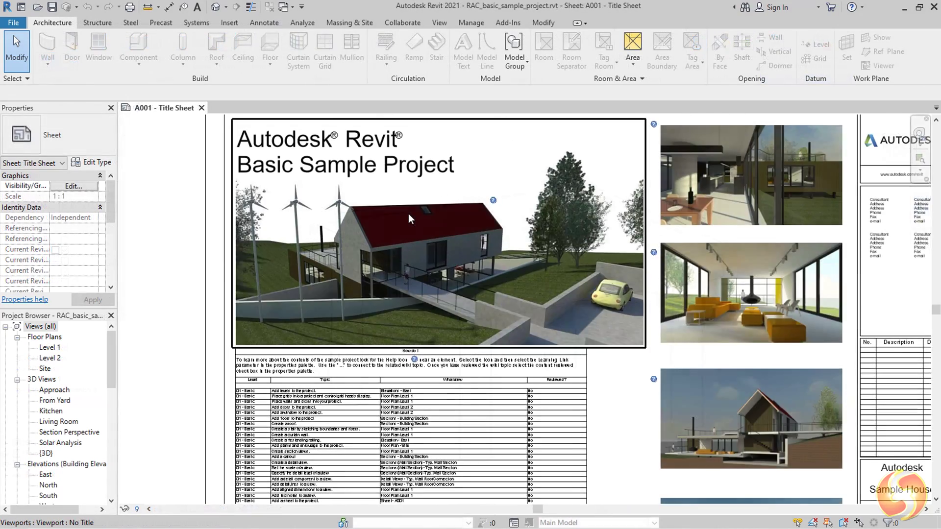
Zoom around the architecture title sheet, structural sheet and electrical section of the sample projects.
scroll(408, 213, up, 4)
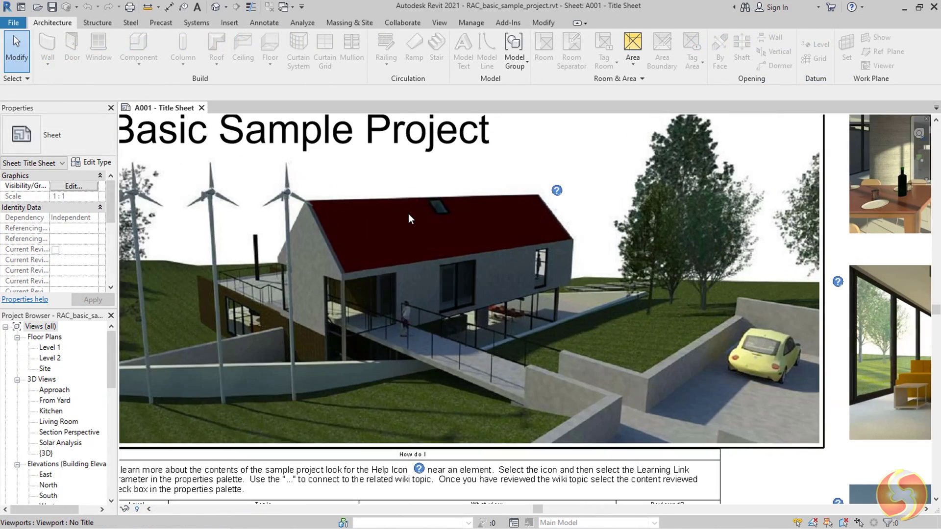
scroll(407, 214, down, 4)
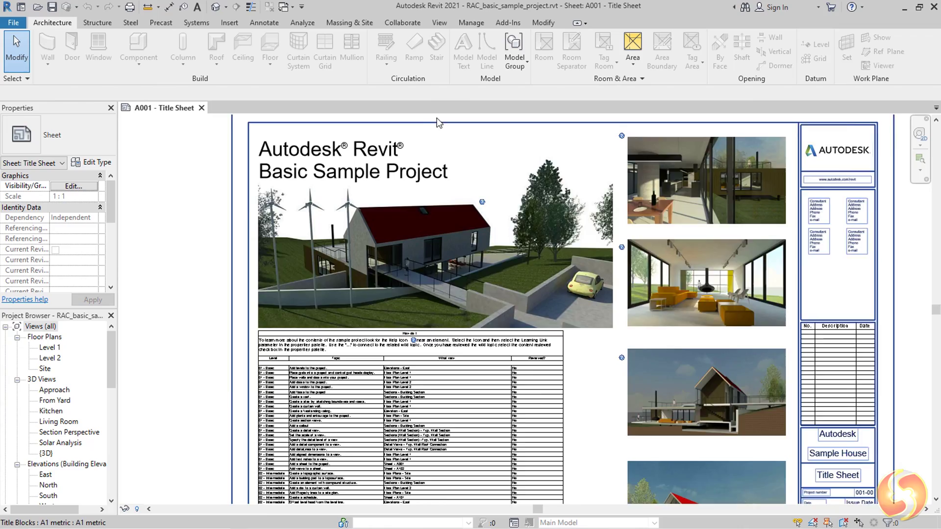
scroll(423, 117, up, 3)
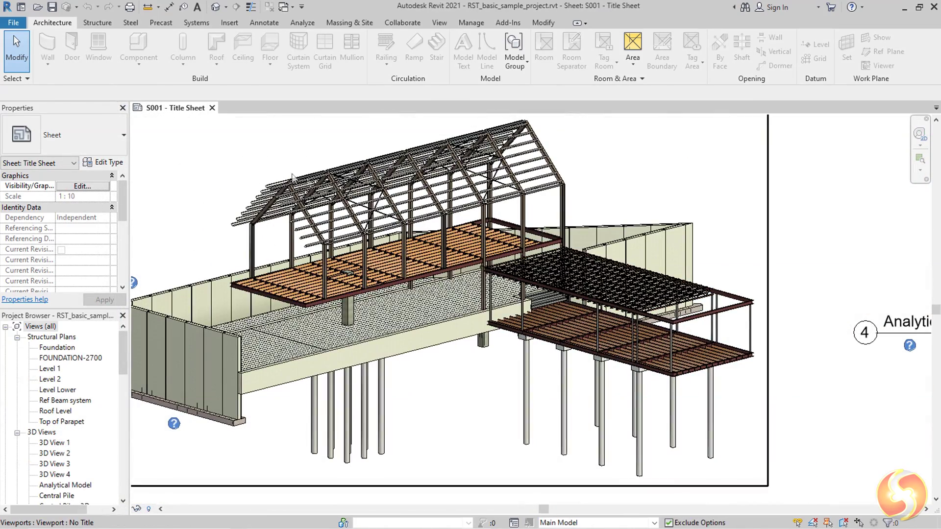
scroll(289, 176, up, 1)
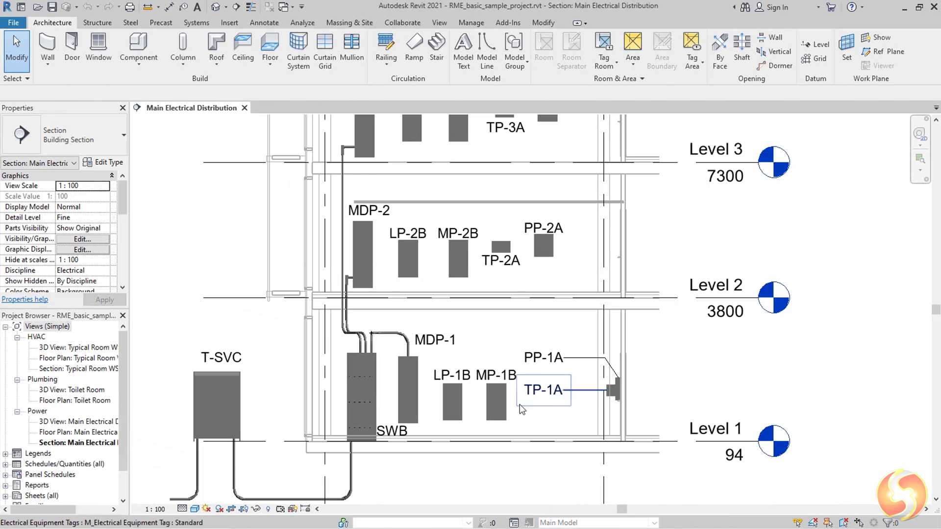
scroll(519, 404, up, 4)
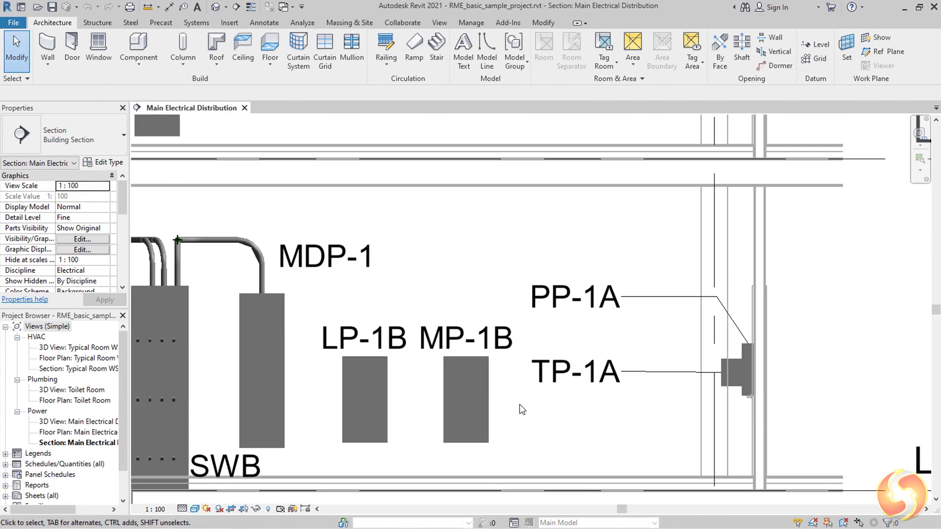
scroll(519, 405, down, 4)
scroll(520, 248, up, 4)
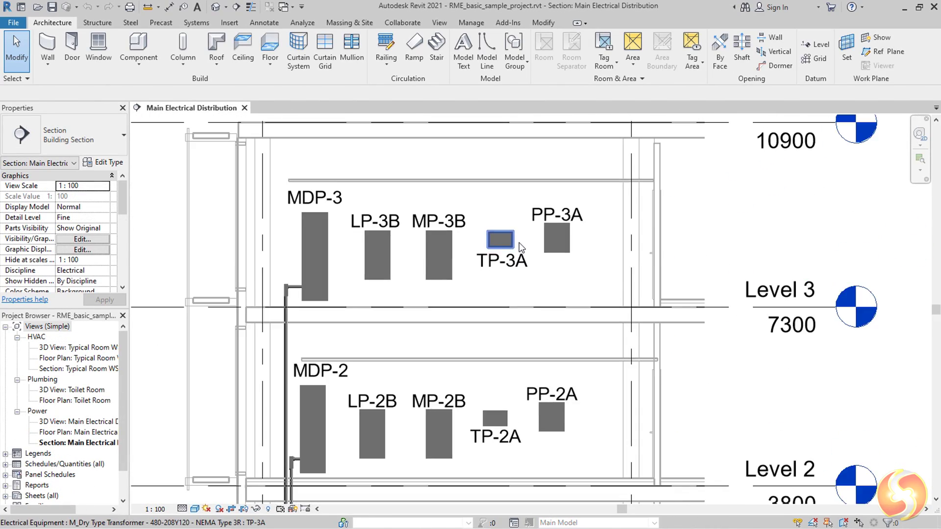
scroll(520, 248, up, 2)
scroll(520, 248, down, 5)
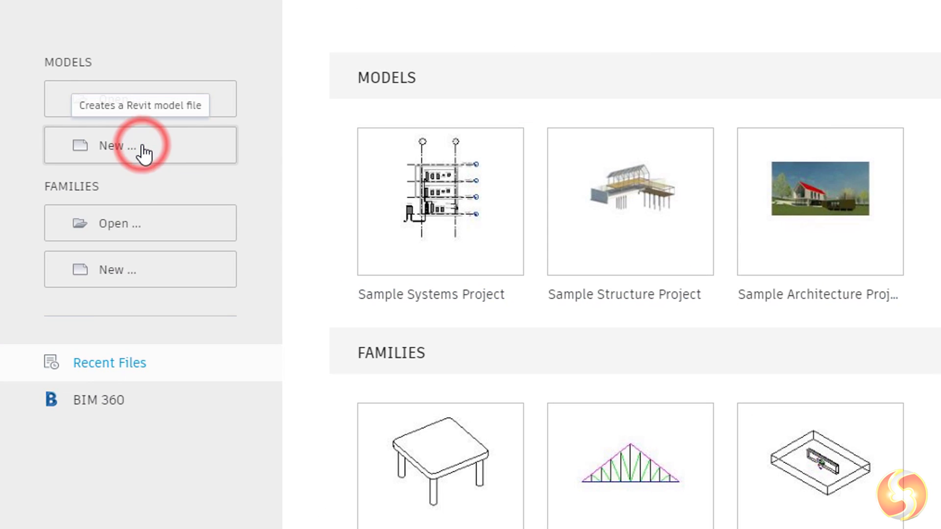
Create a new project from the Imperial-Architectural Template.
click(142, 146)
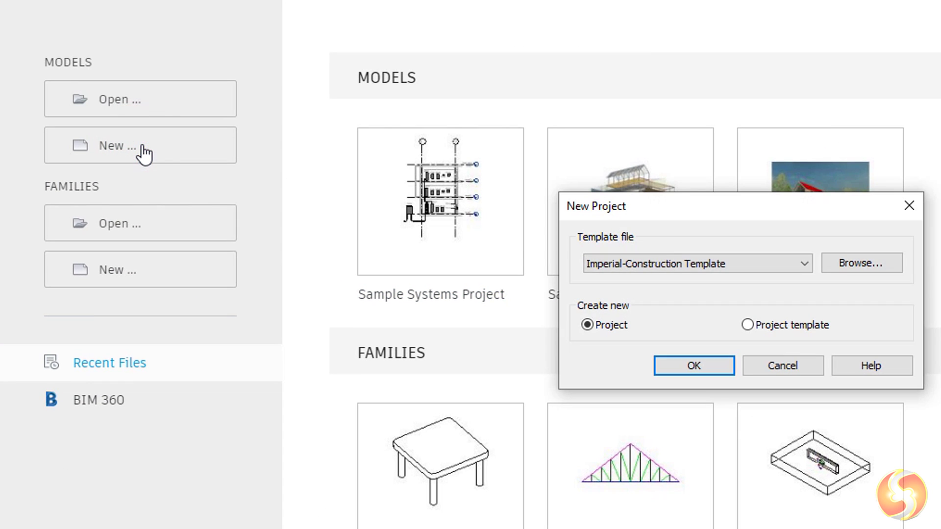
click(681, 263)
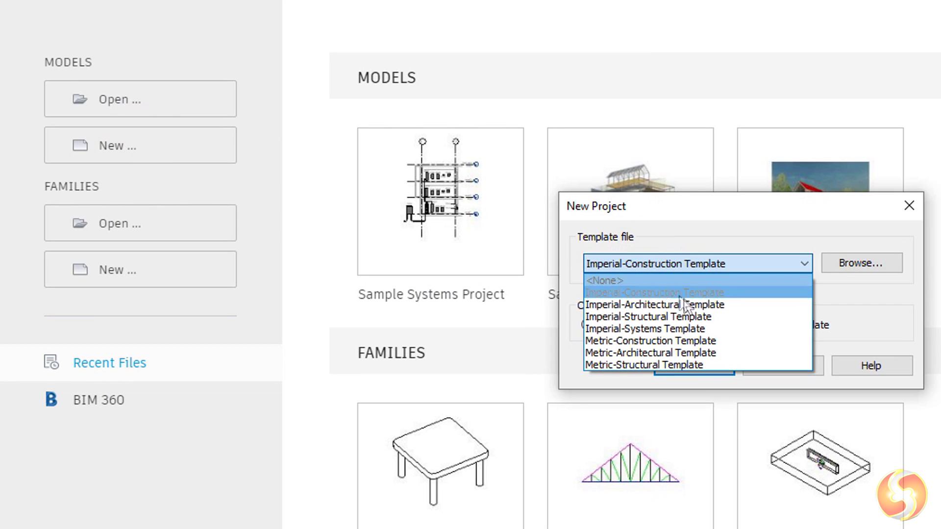
click(716, 302)
click(716, 365)
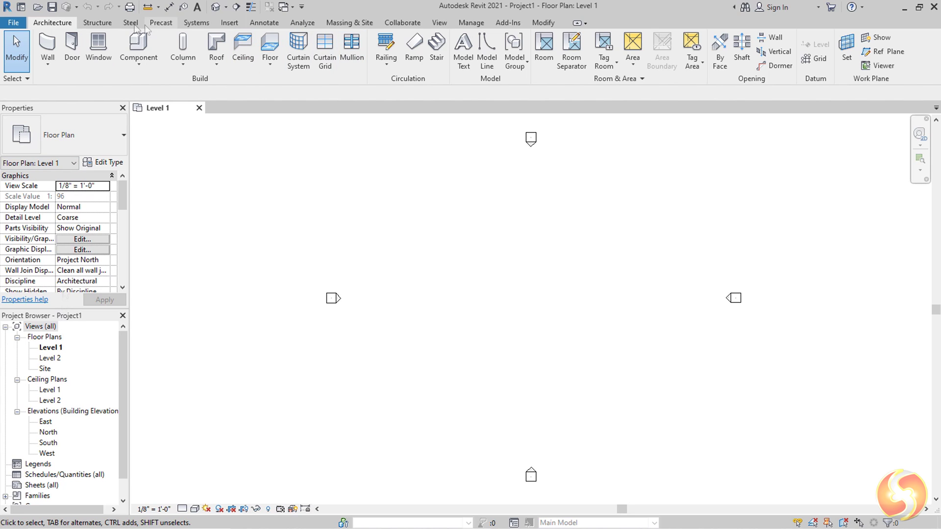
click(96, 22)
click(130, 22)
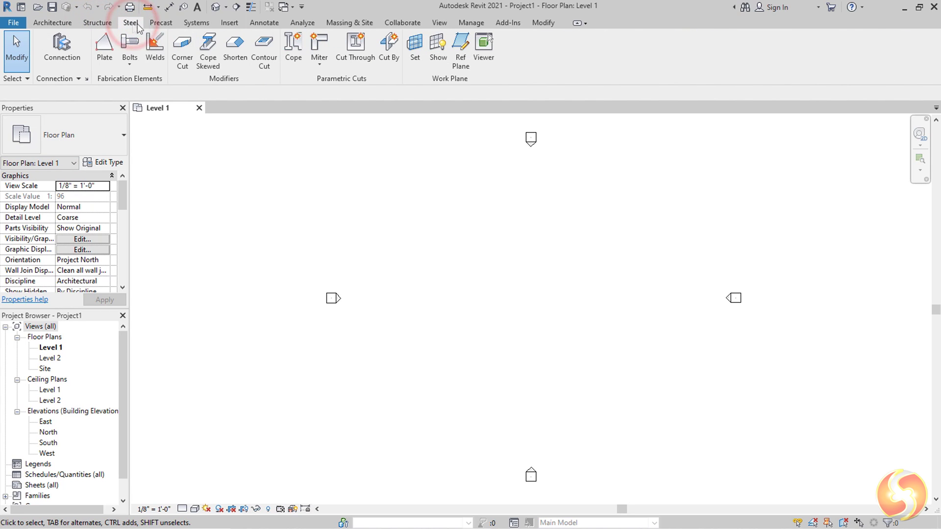
click(161, 23)
click(230, 22)
click(53, 22)
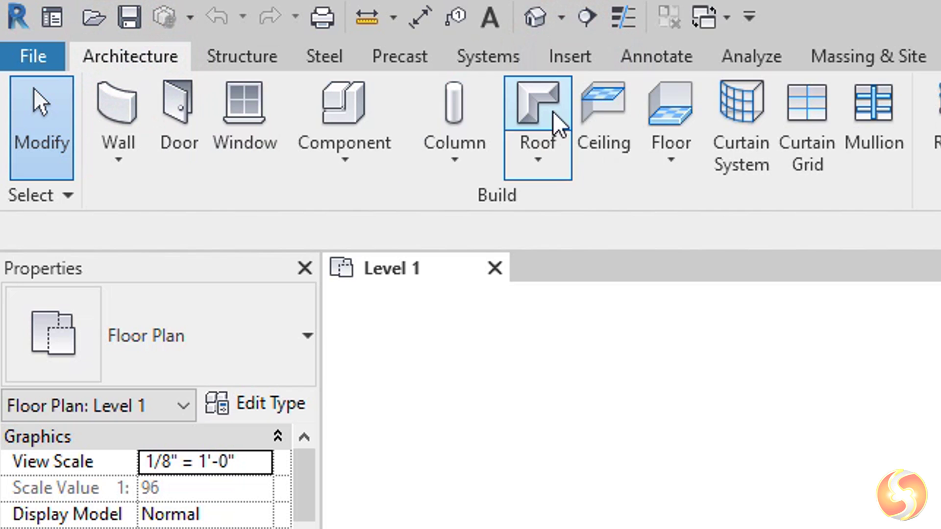
click(265, 59)
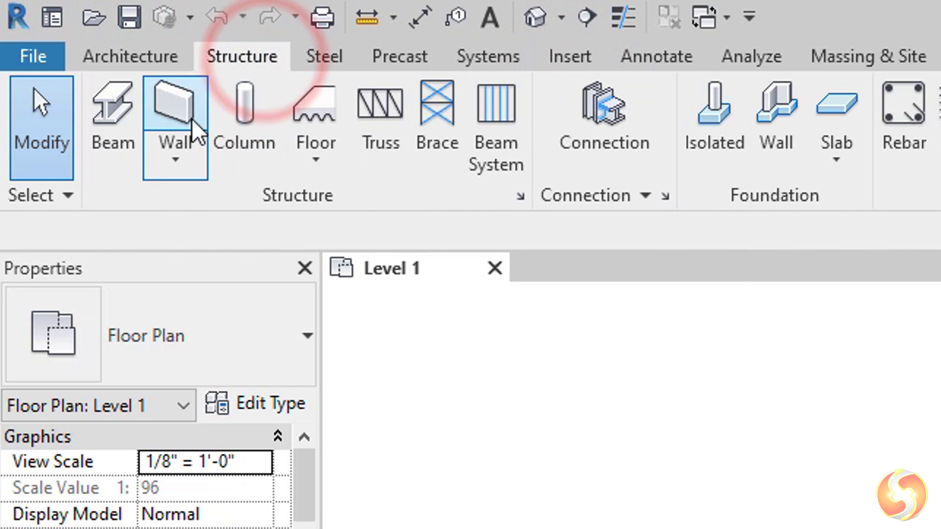
click(510, 57)
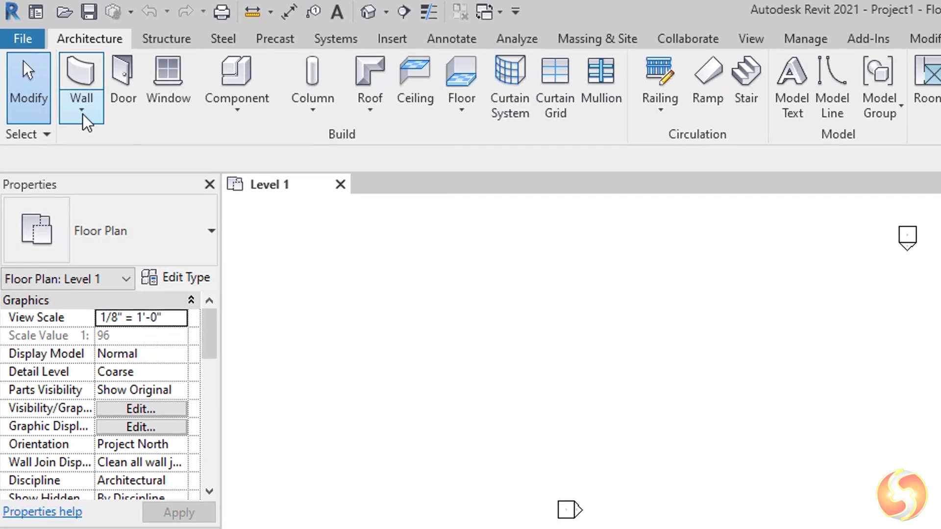
click(81, 114)
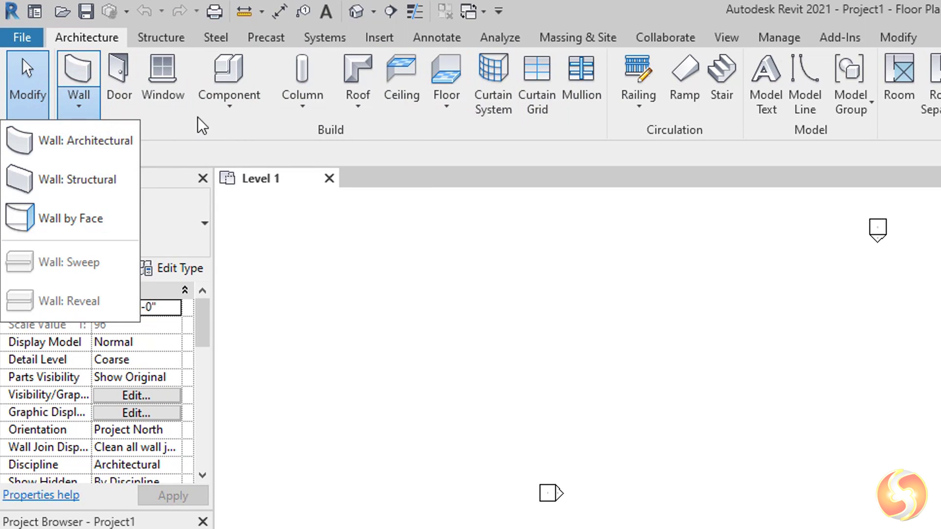
click(240, 114)
click(314, 108)
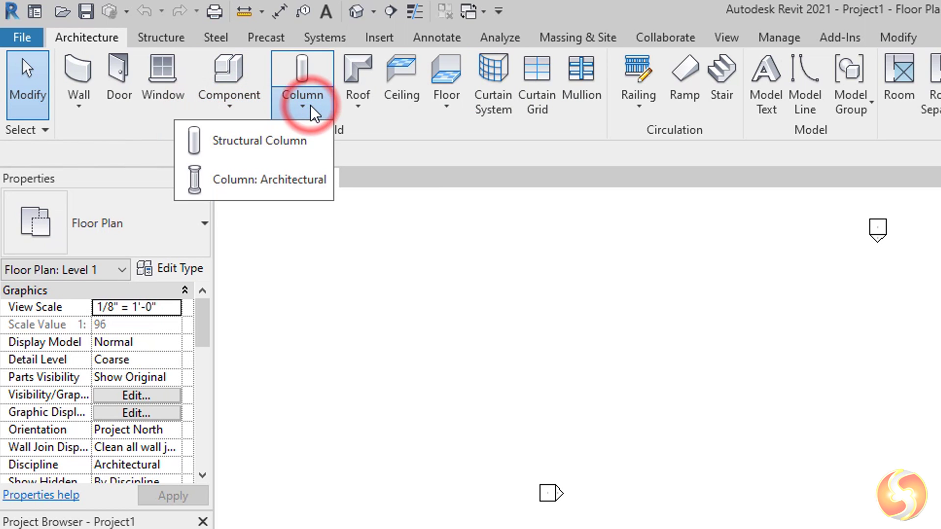
click(357, 109)
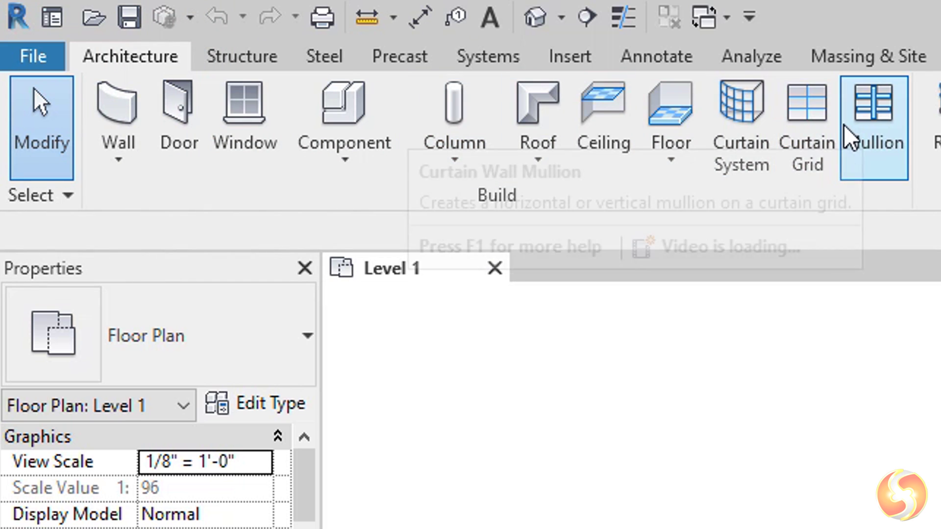
click(673, 162)
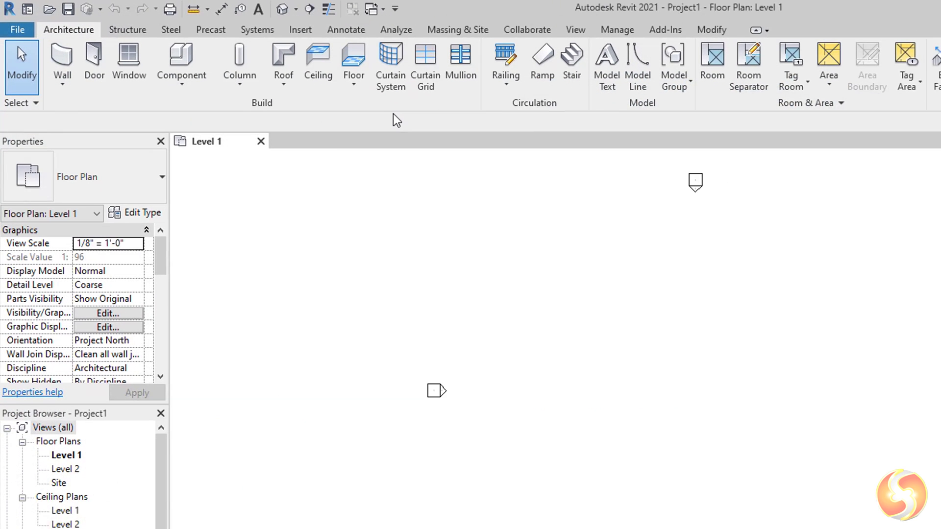
Start a floor boundary sketch and draw its straight 68' edges.
click(353, 58)
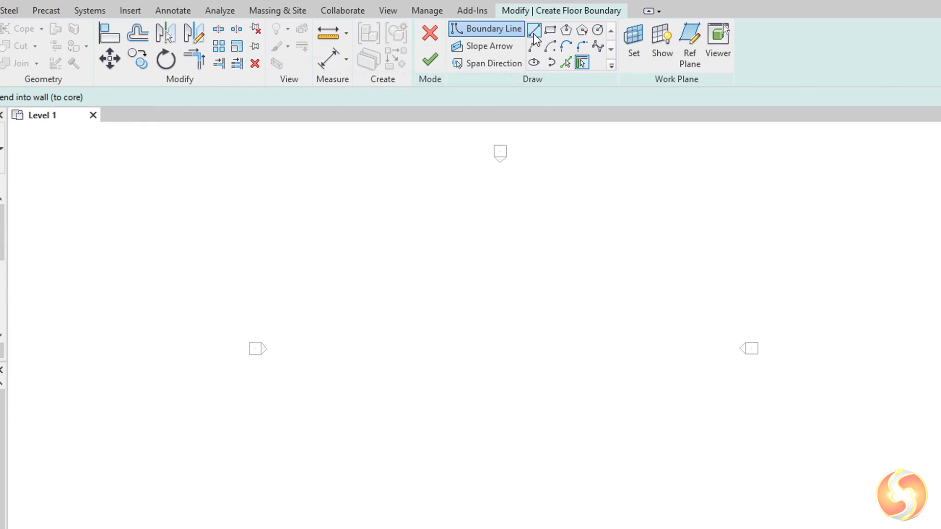
click(535, 37)
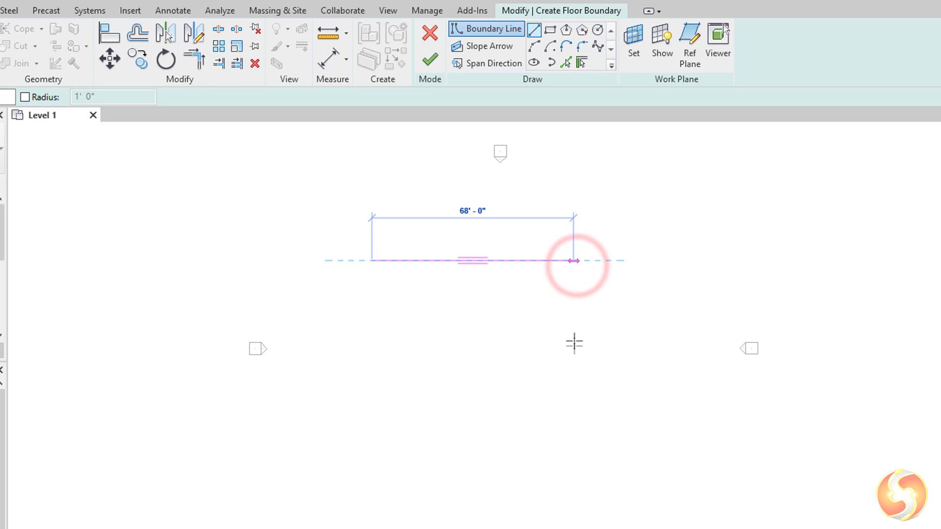
click(573, 261)
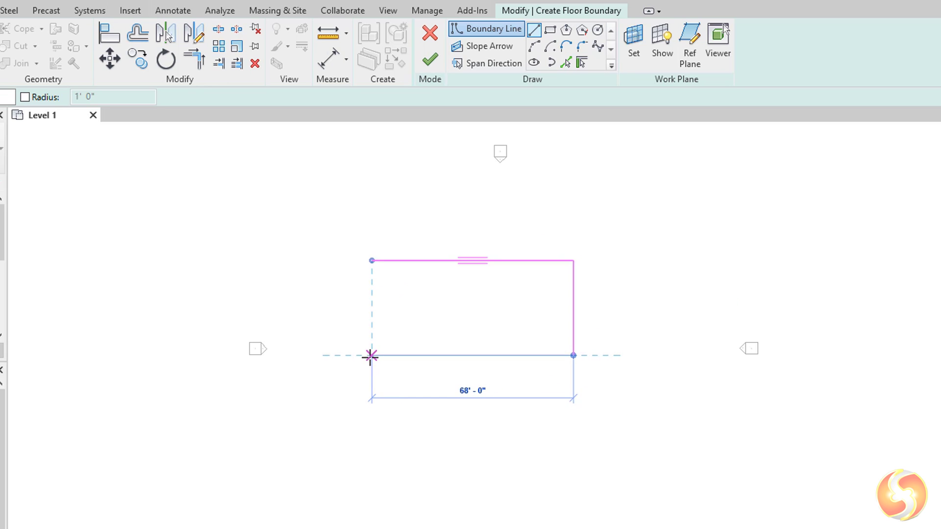
click(372, 355)
Close the left end with a 16' radius start-end-radius arc, then begin a practice line below.
click(535, 48)
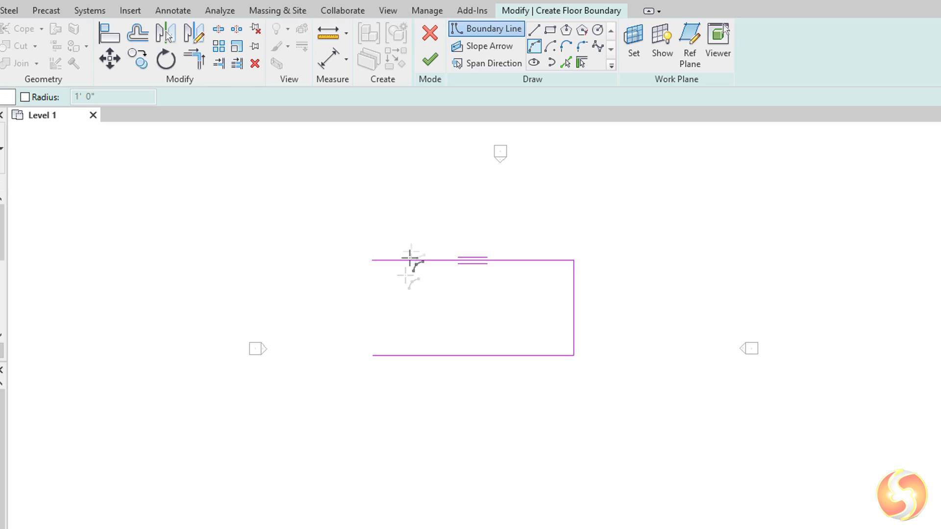
scroll(401, 314, up, 2)
click(363, 242)
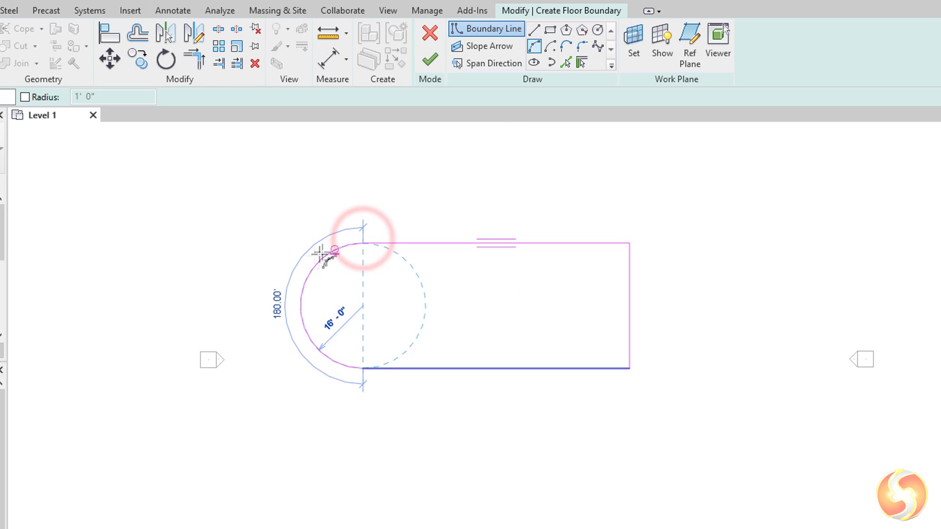
click(301, 267)
click(493, 408)
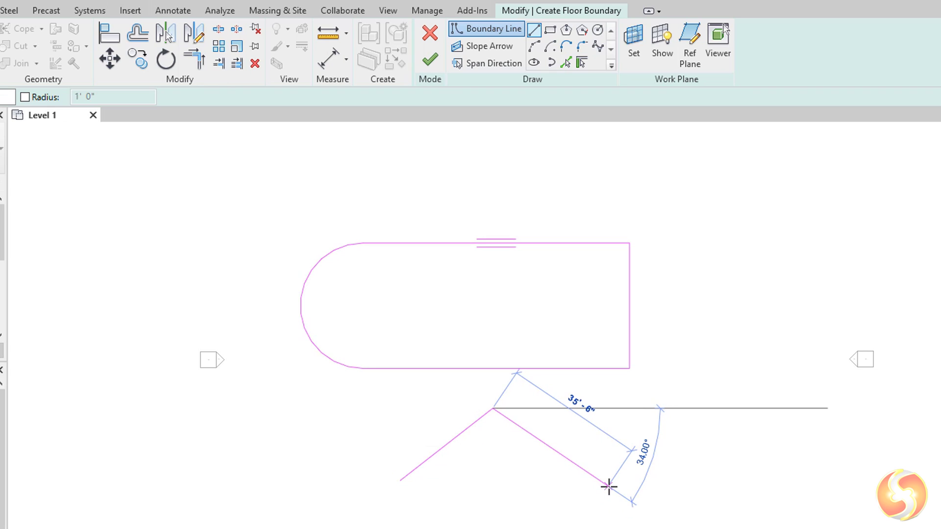
Remove the practice line and discard the trial 54'-6" by 26' rectangle and hexagon.
key(Escape)
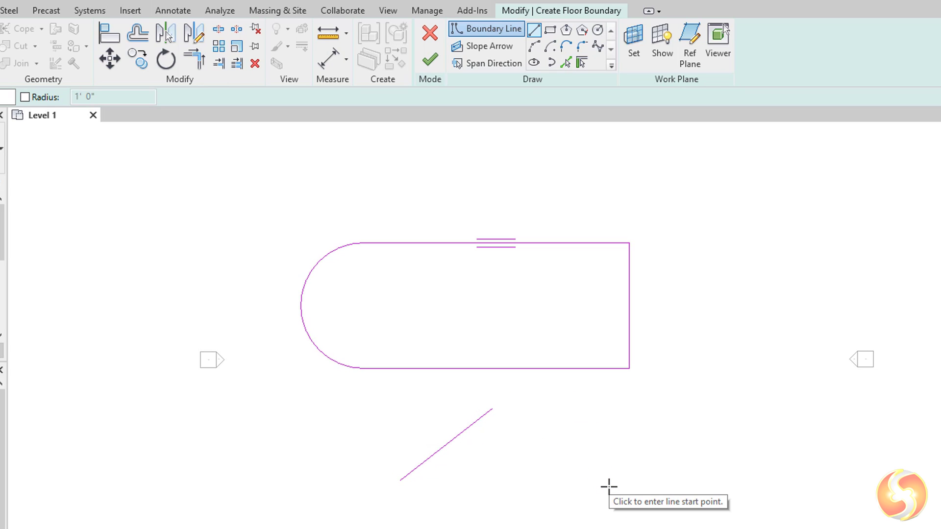
key(ctrl+z)
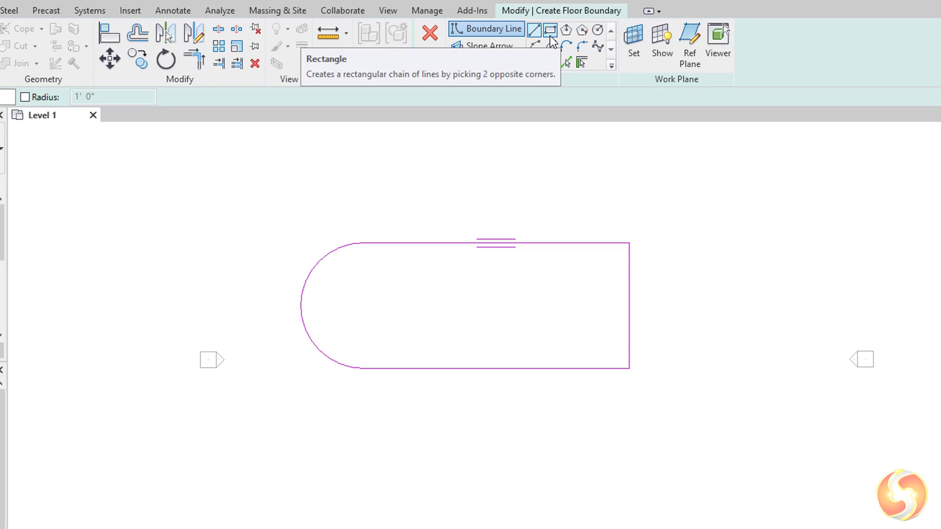
click(549, 35)
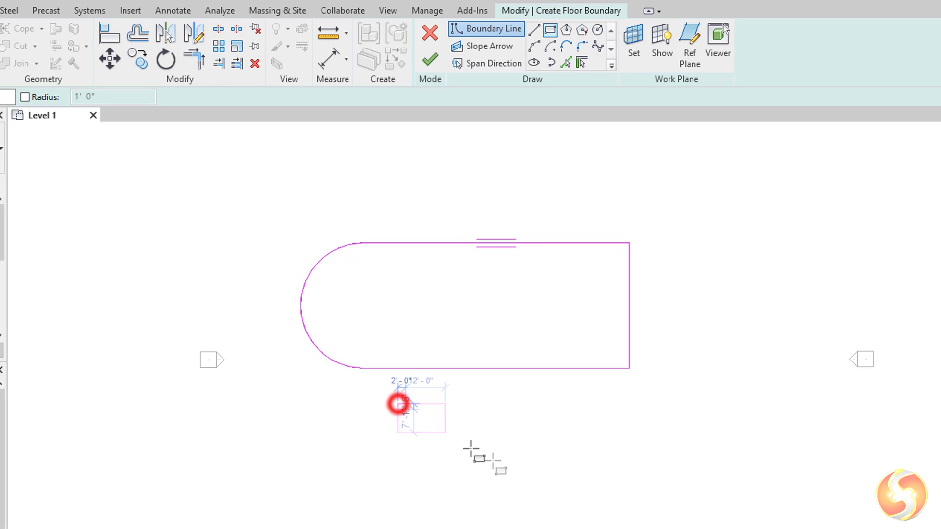
click(612, 505)
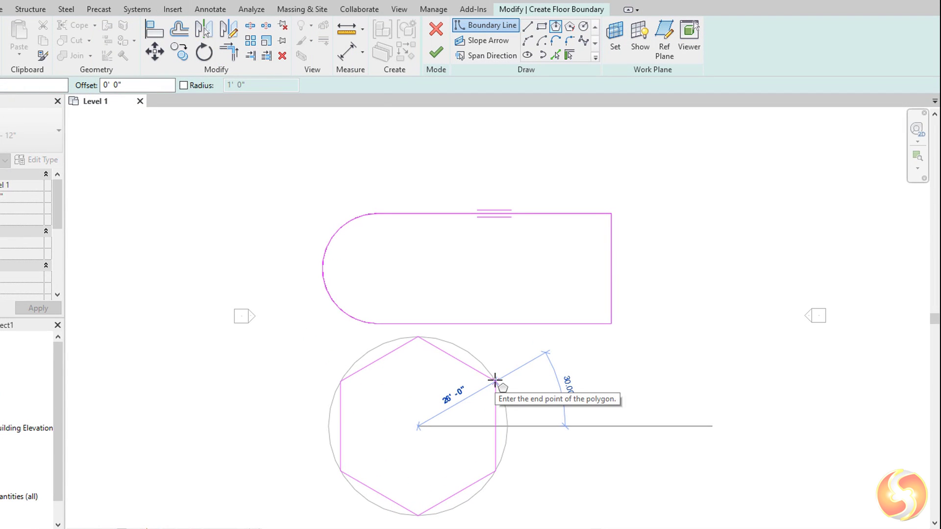
key(Escape)
key(Escape)
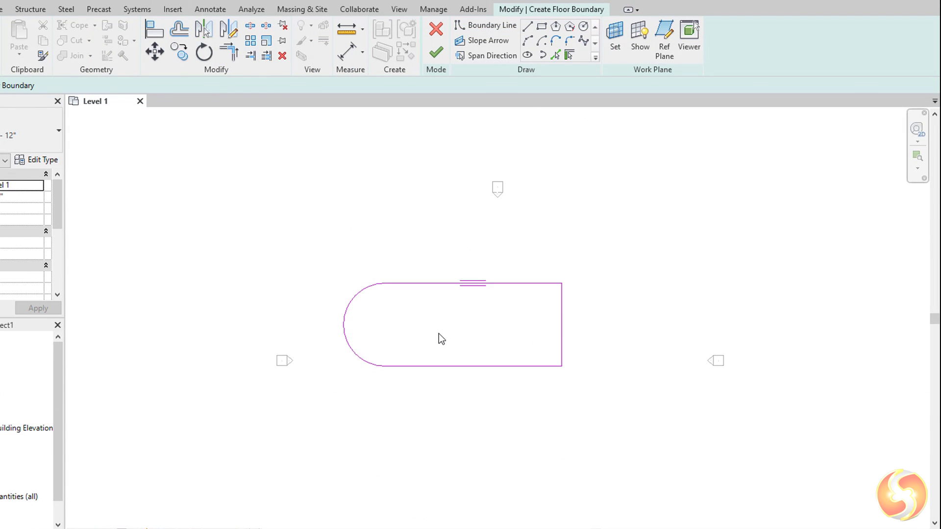
scroll(535, 305, down, 1)
scroll(536, 296, up, 5)
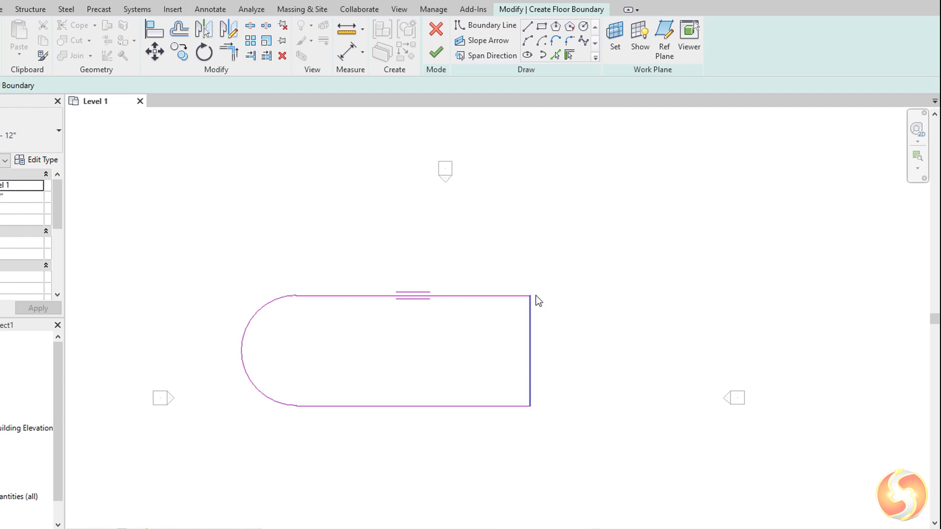
scroll(533, 297, down, 3)
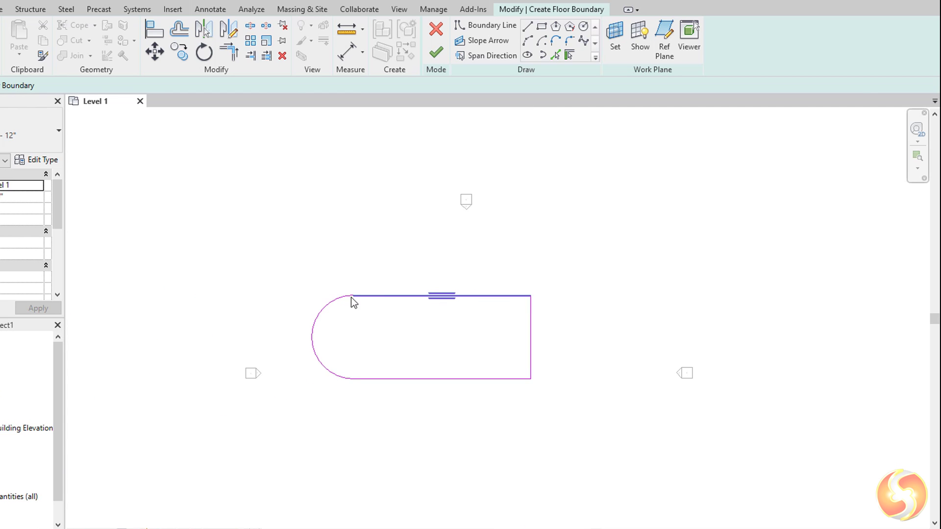
scroll(351, 297, up, 4)
scroll(331, 309, down, 2)
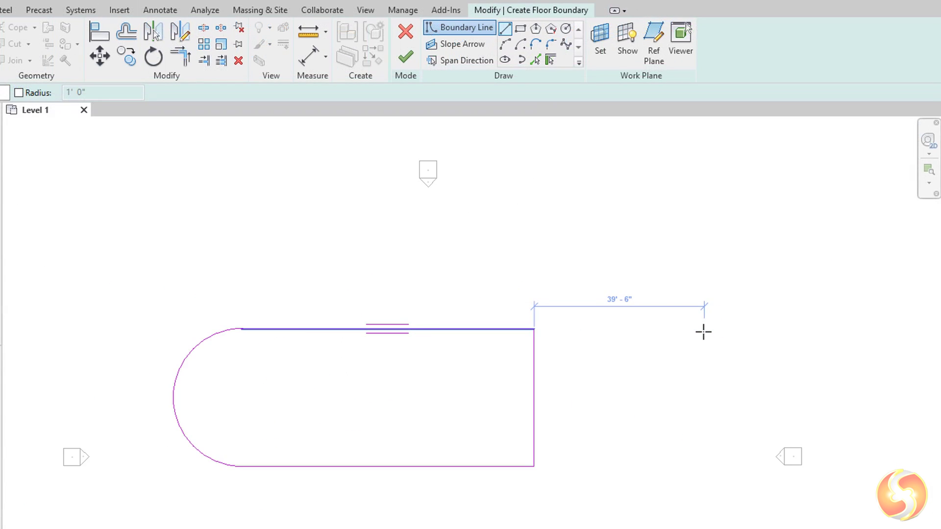
Sketch trial angled lines beside the boundary, previewing a 25'-0" line at 12°.
key(Escape)
click(636, 237)
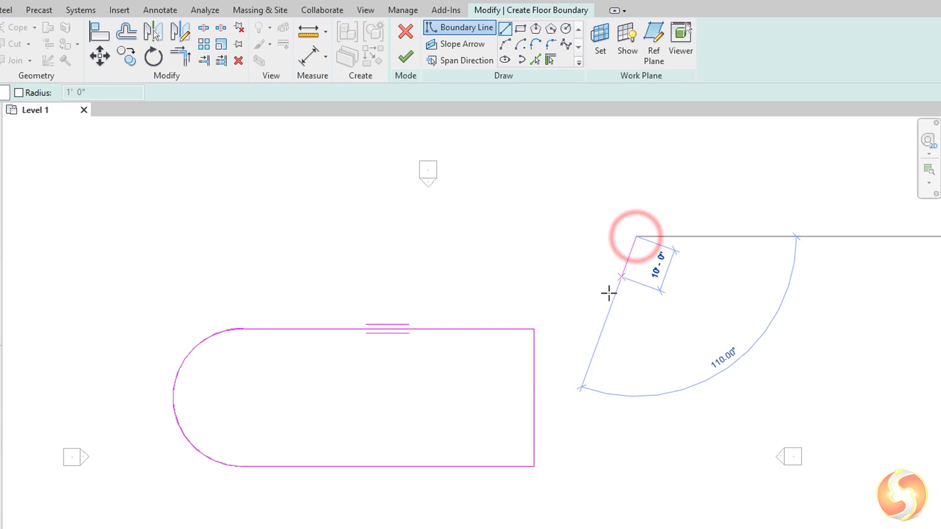
scroll(571, 330, up, 1)
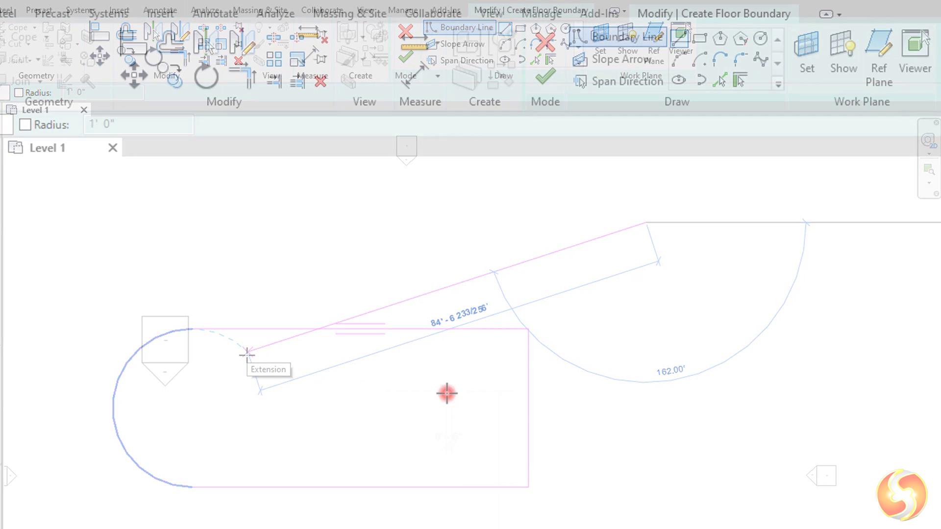
click(456, 390)
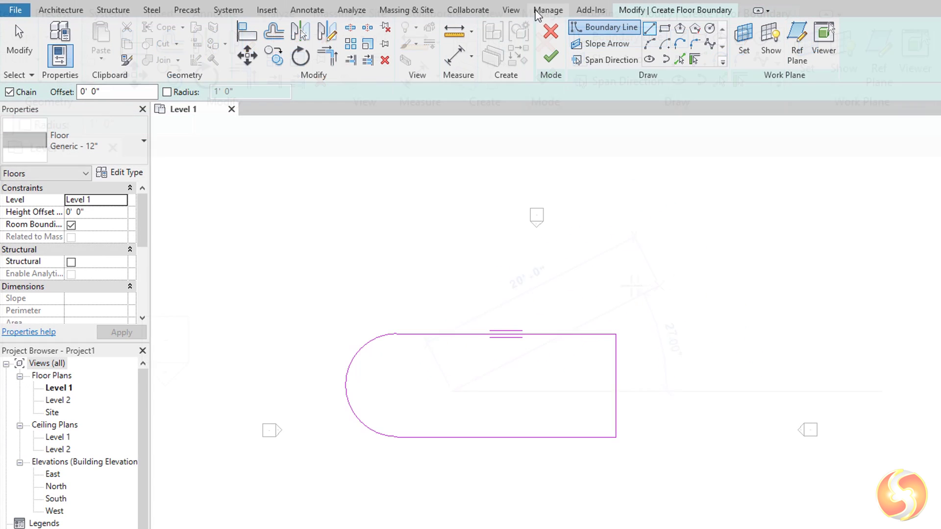
Review the Manage > Snaps settings and close the dialog unchanged.
click(541, 13)
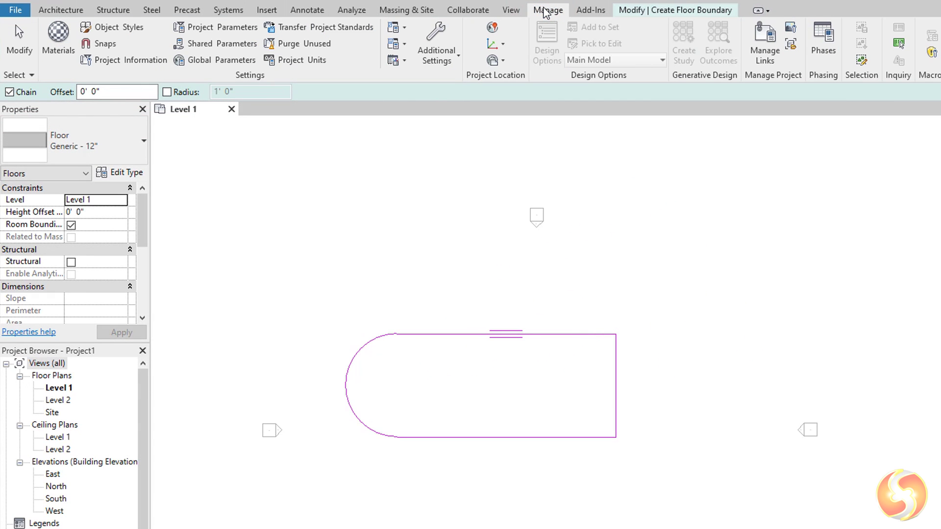
click(106, 44)
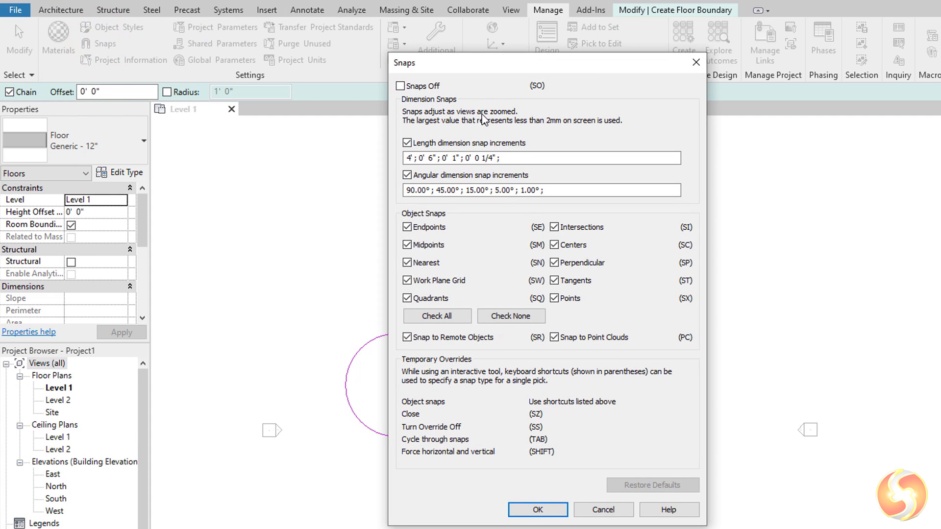
key(Return)
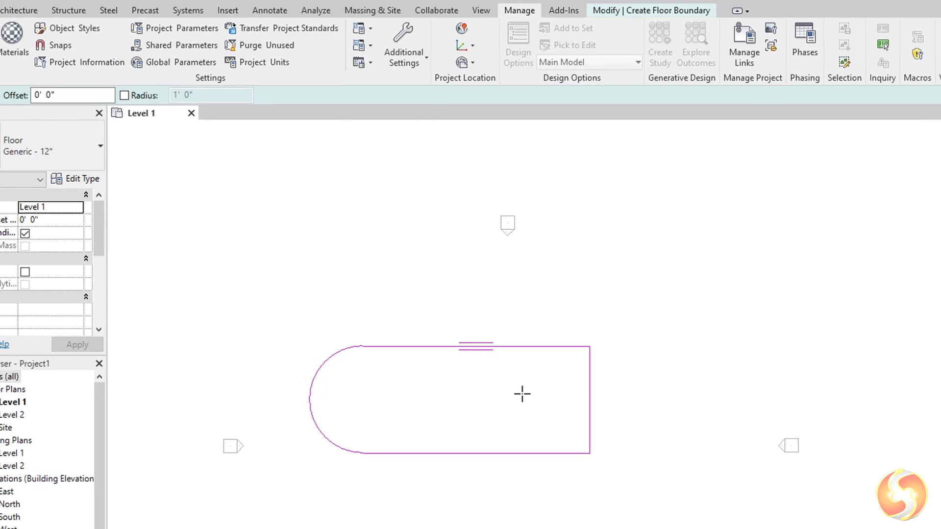
scroll(387, 474, up, 3)
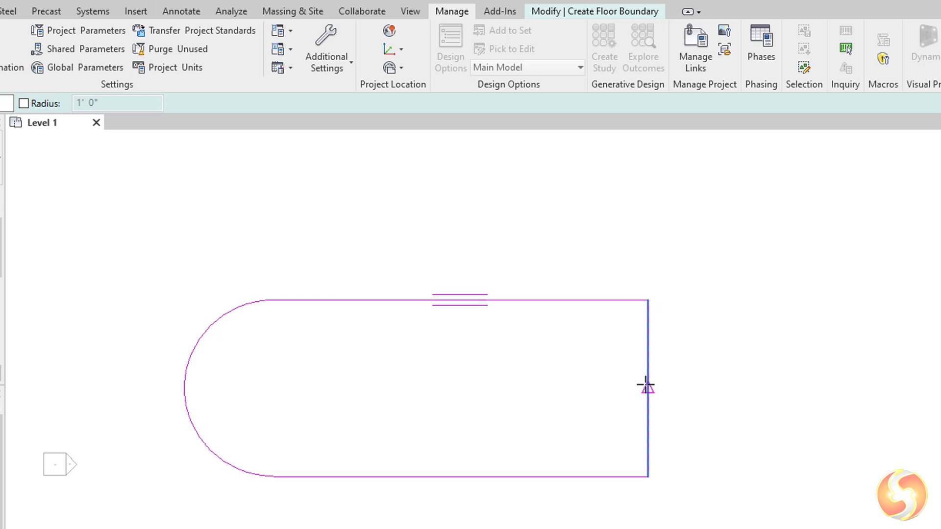
Finish the round-ended boundary sketch as a Level 1 floor and deselect it.
click(595, 12)
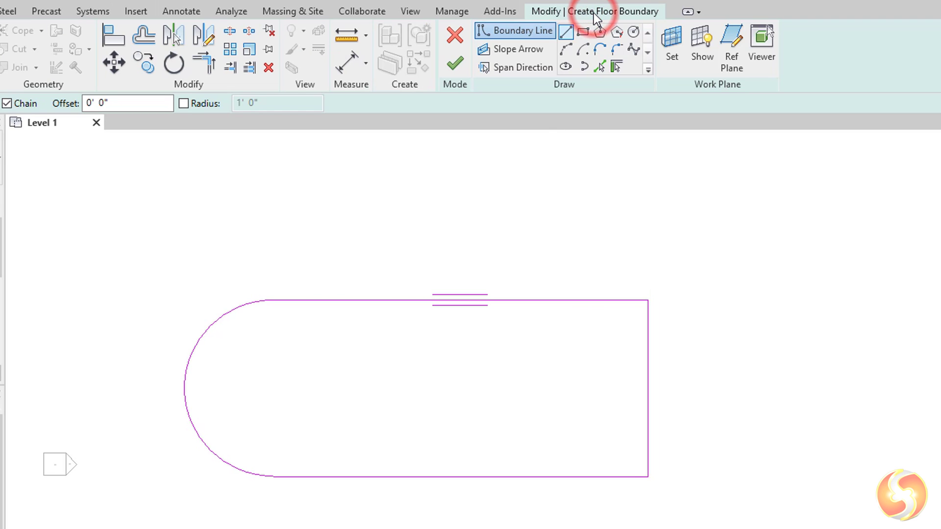
click(455, 36)
click(488, 343)
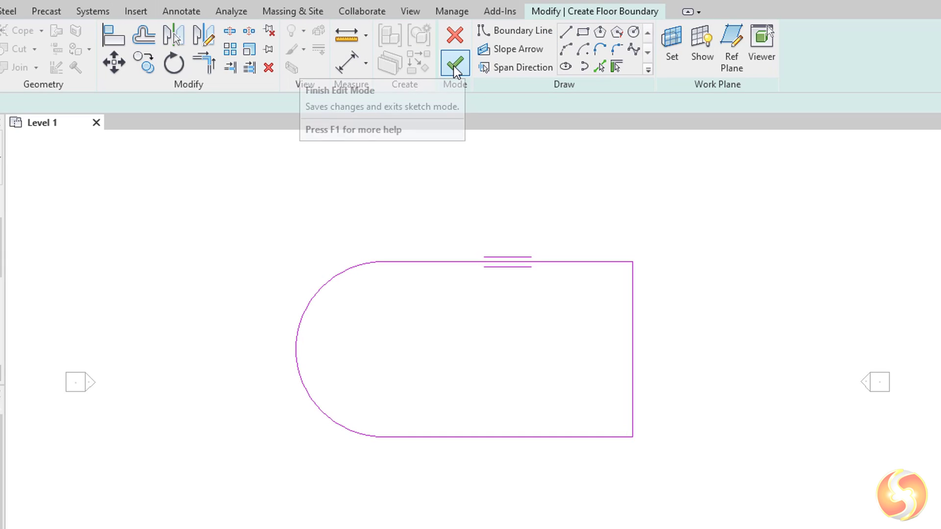
click(454, 67)
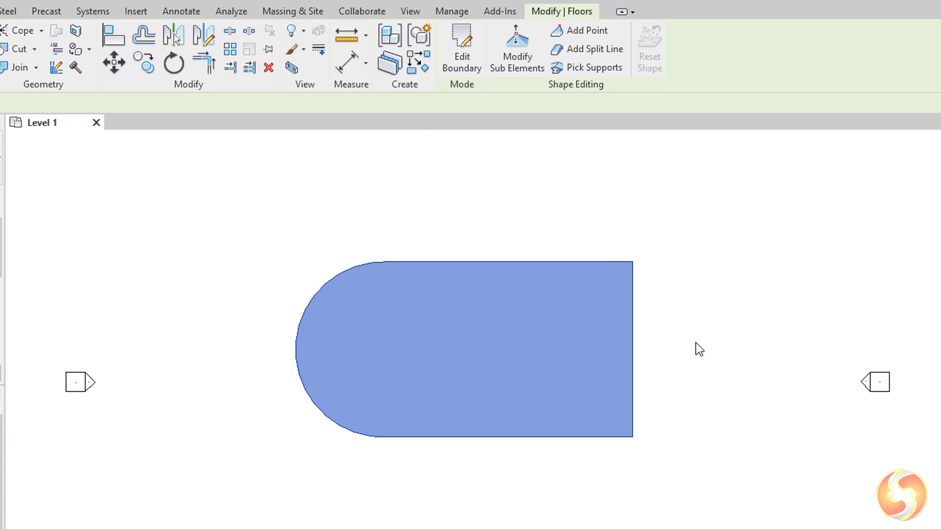
click(696, 343)
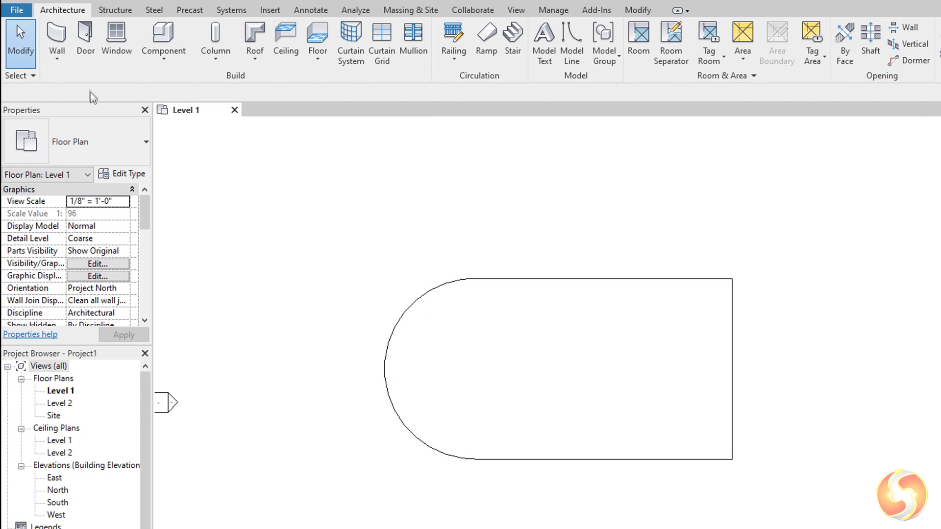
Draw chained walls from the top of the arc to the upper-right and bottom-right corners.
scroll(443, 425, up, 2)
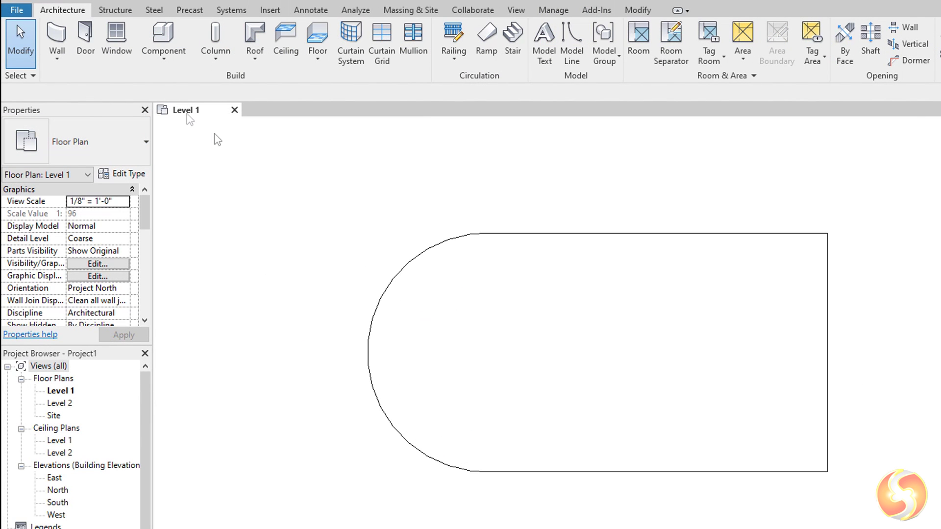
click(56, 38)
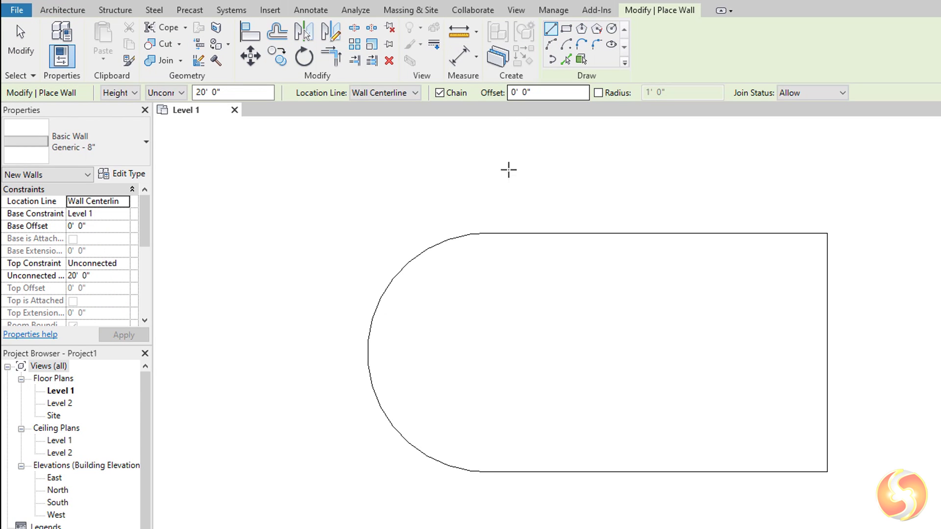
click(486, 233)
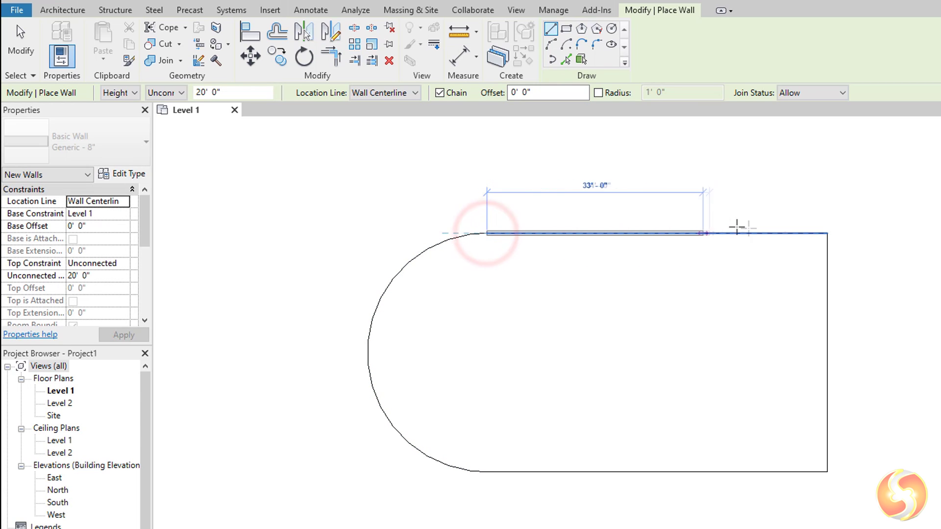
click(828, 233)
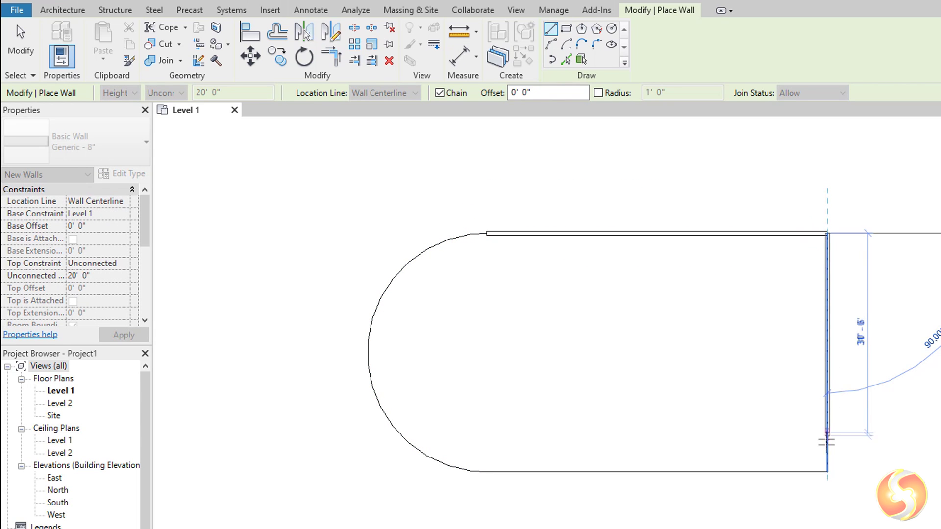
click(828, 473)
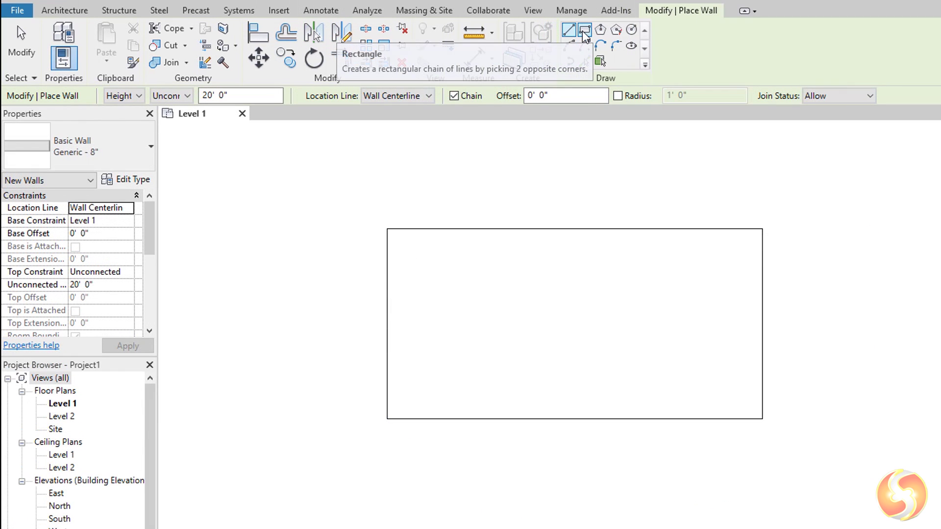
Add four walls as a rectangle from the top-left corner to the opposite corner.
click(583, 33)
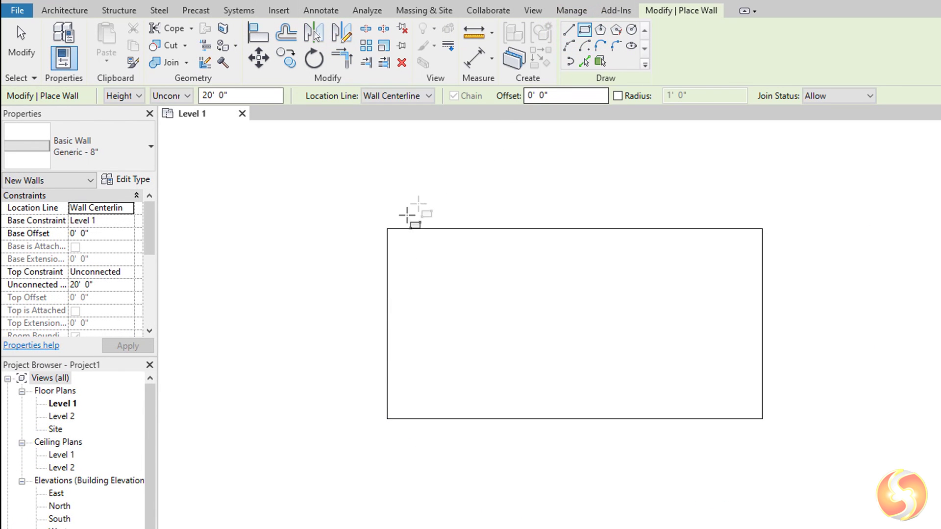
click(386, 228)
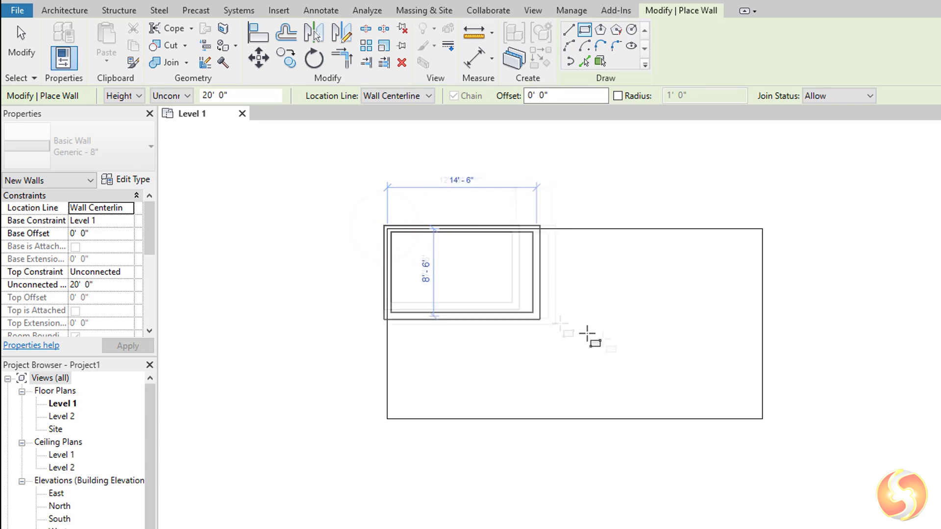
click(764, 418)
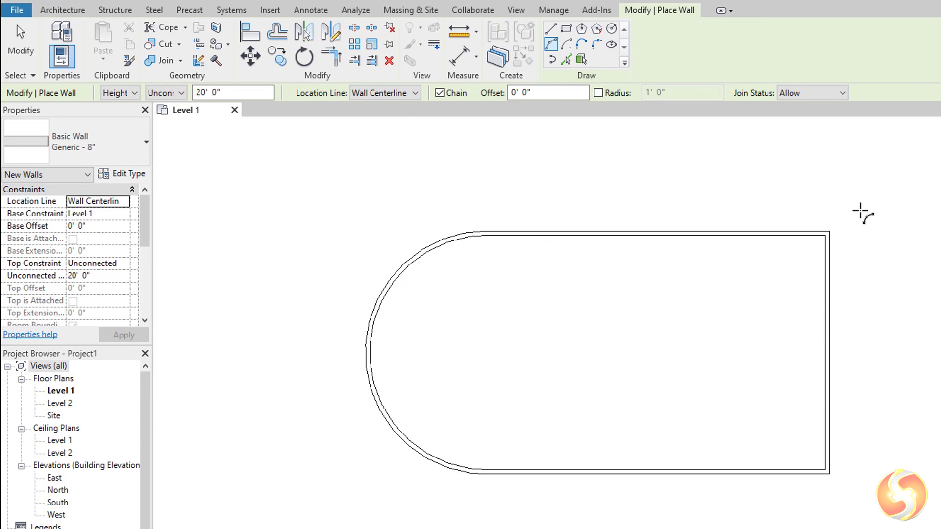
scroll(838, 238, up, 4)
scroll(838, 238, down, 5)
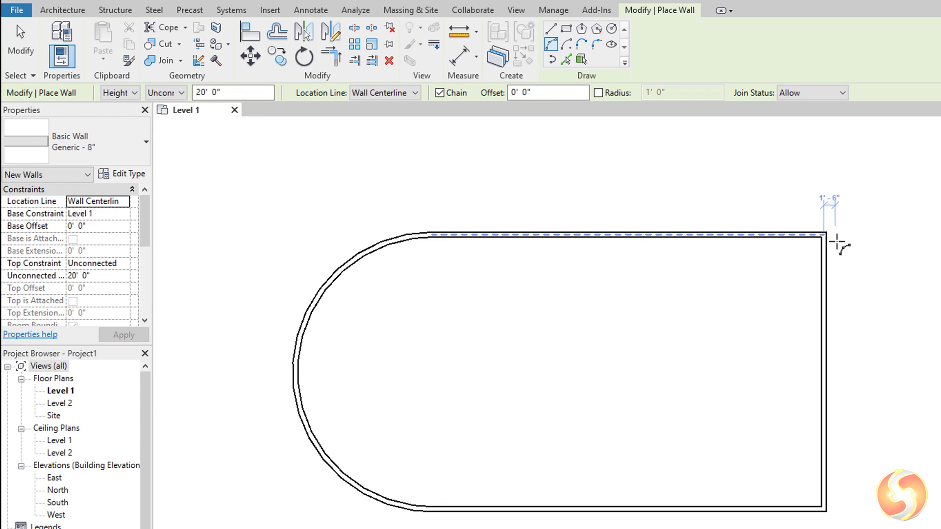
scroll(839, 421, up, 5)
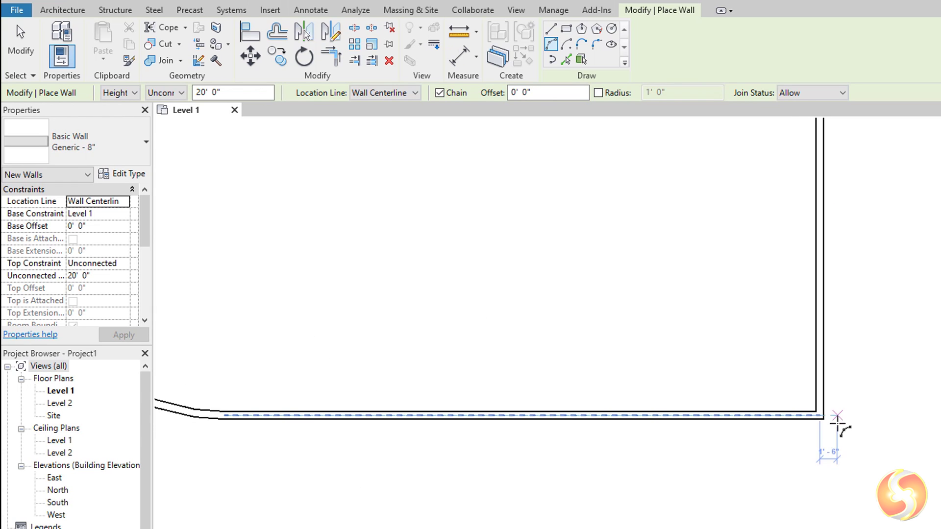
scroll(838, 424, down, 4)
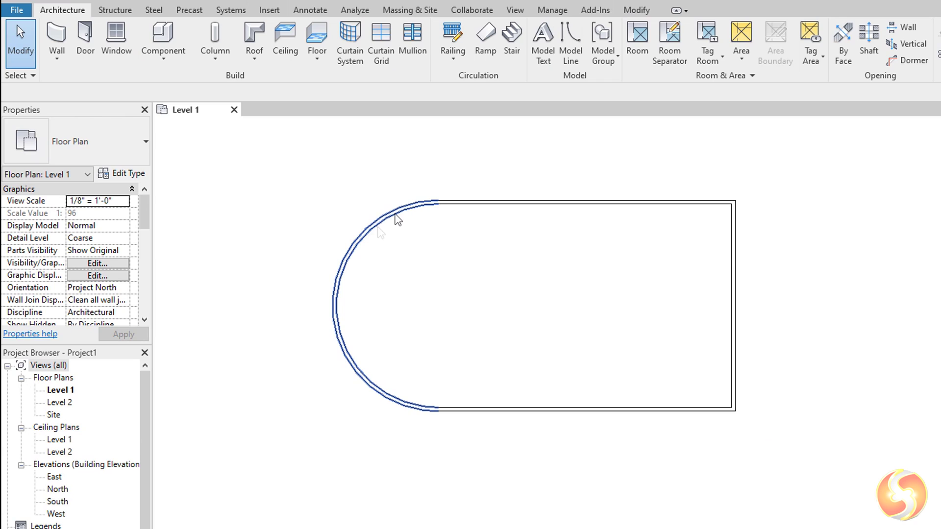
scroll(588, 402, down, 2)
scroll(598, 409, down, 1)
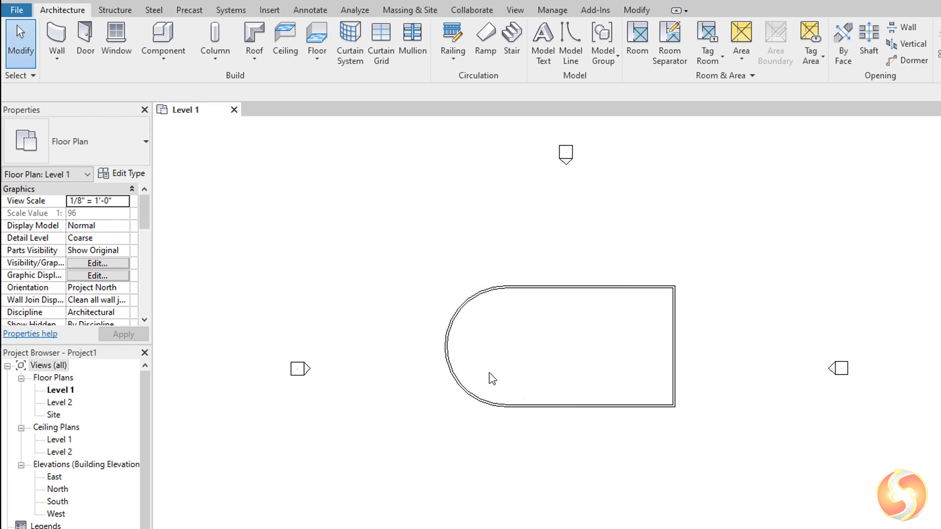
scroll(622, 350, up, 2)
scroll(454, 250, up, 1)
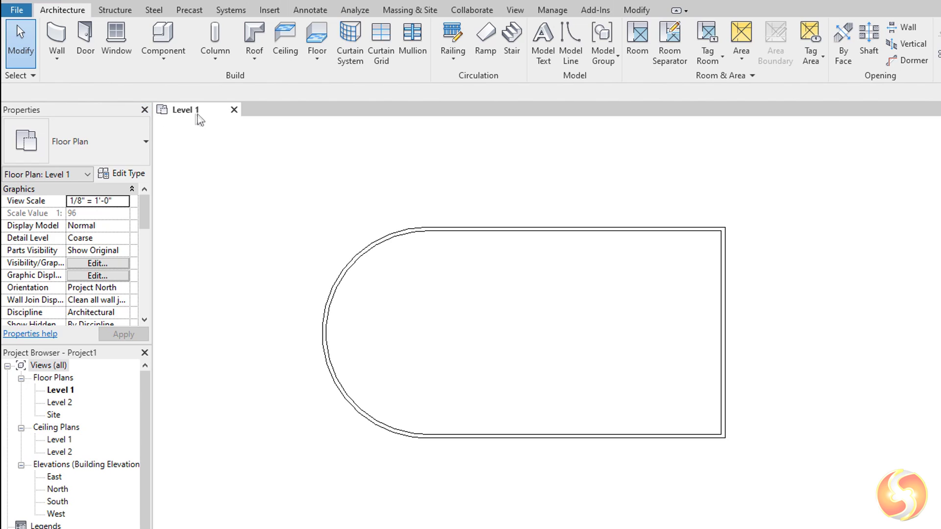
Open the default 3D view of the walled building.
click(516, 10)
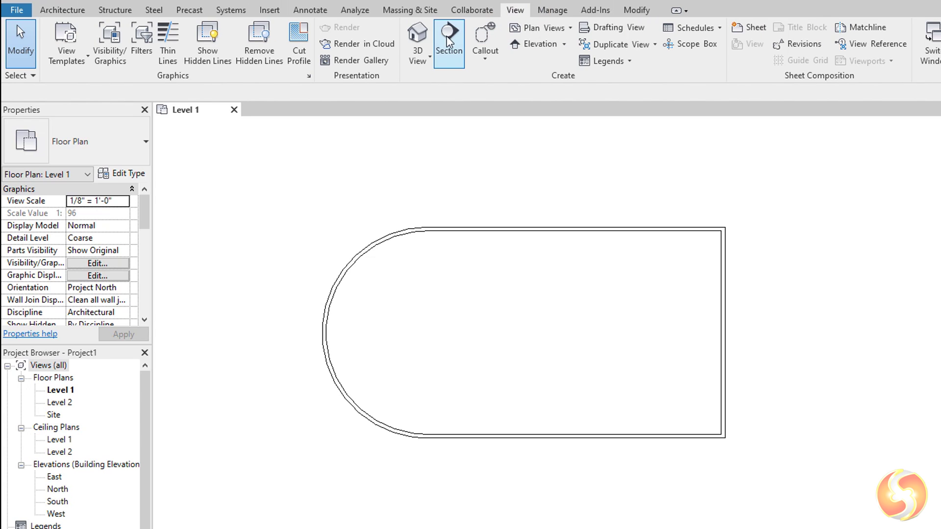
click(419, 37)
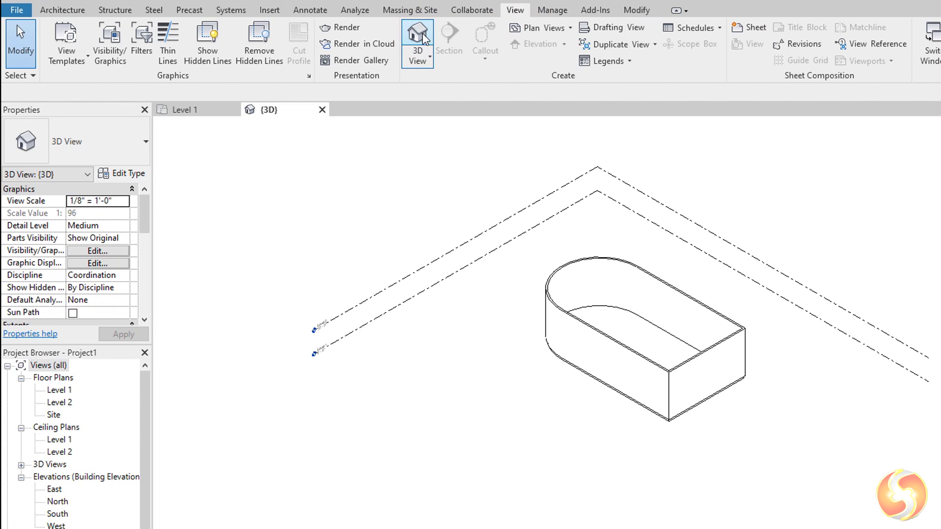
scroll(750, 151, up, 1)
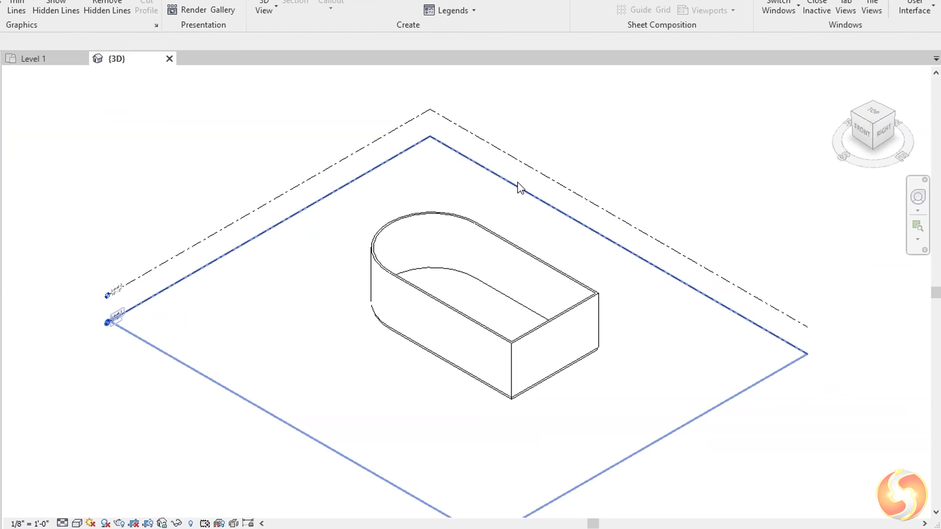
scroll(514, 249, up, 3)
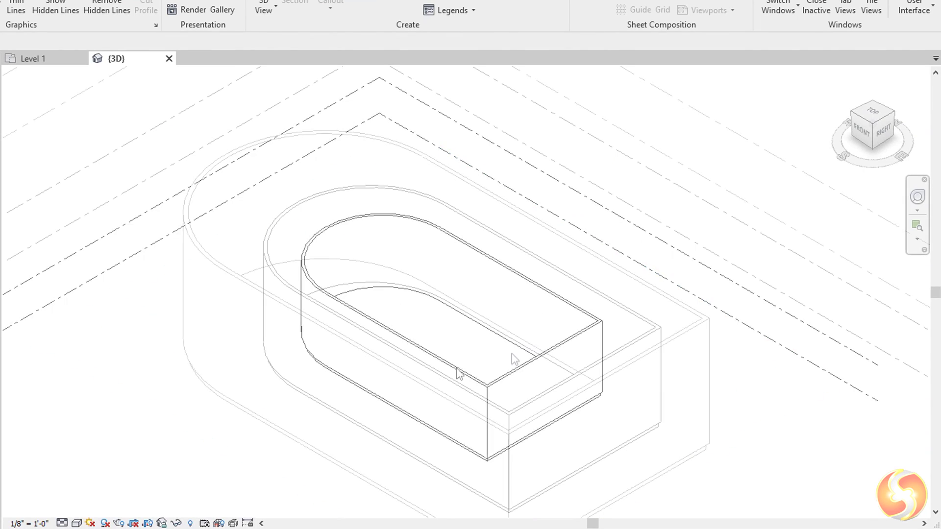
Inspect the building from top, side and isometric ViewCube views, then pan and orbit low.
click(862, 119)
click(857, 117)
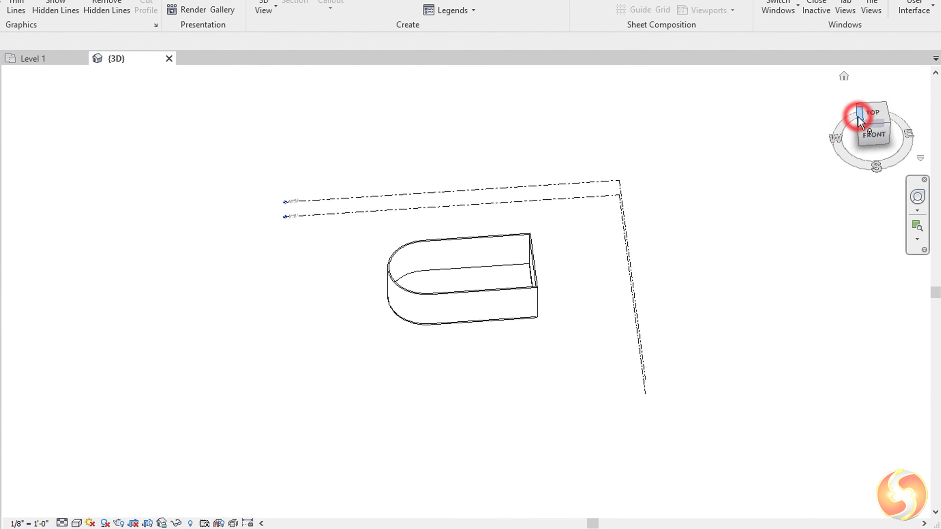
click(859, 116)
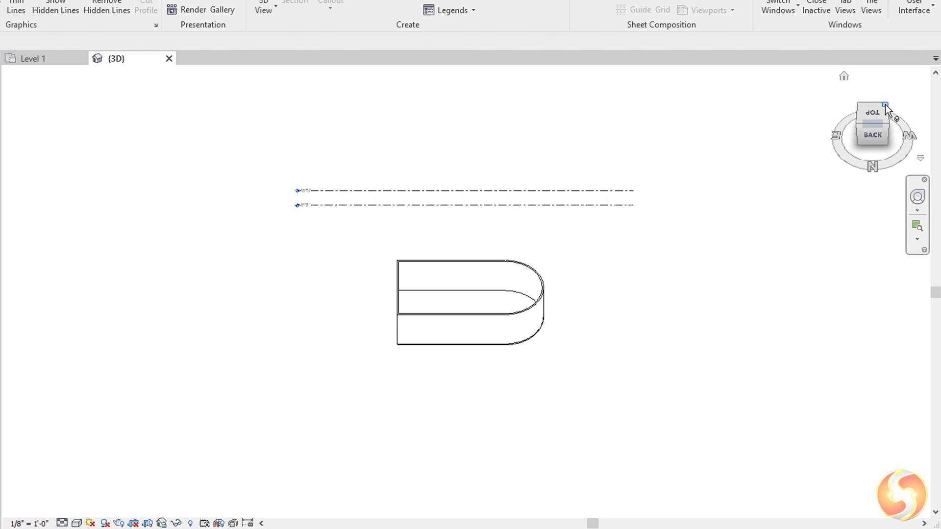
click(886, 105)
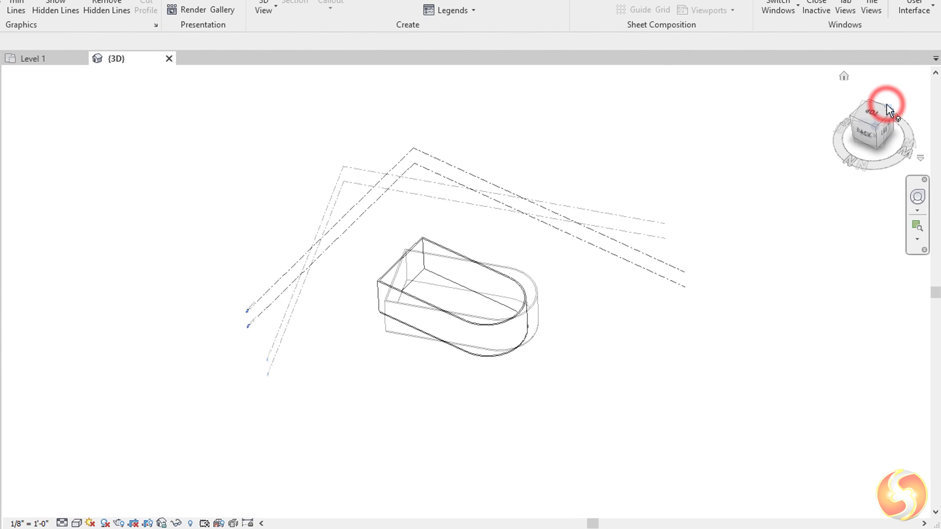
click(917, 196)
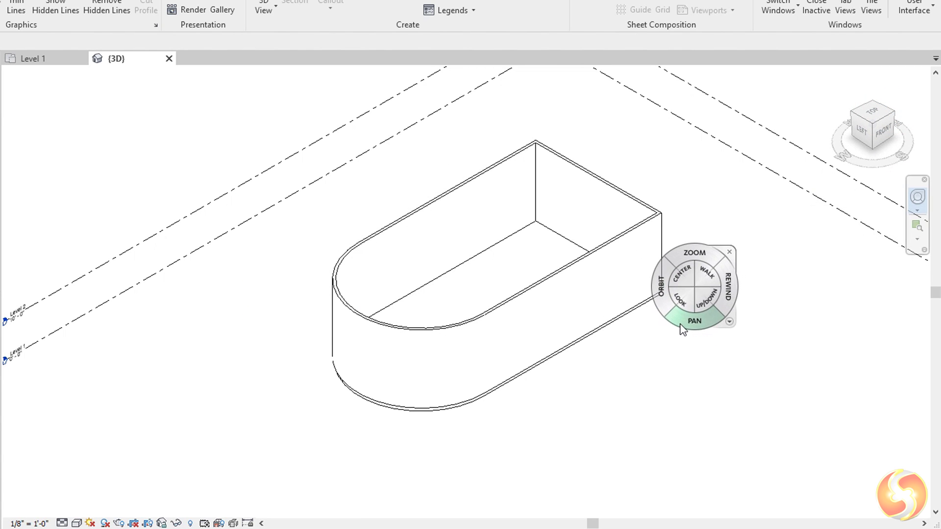
drag(688, 324, 735, 328)
drag(701, 296, 624, 316)
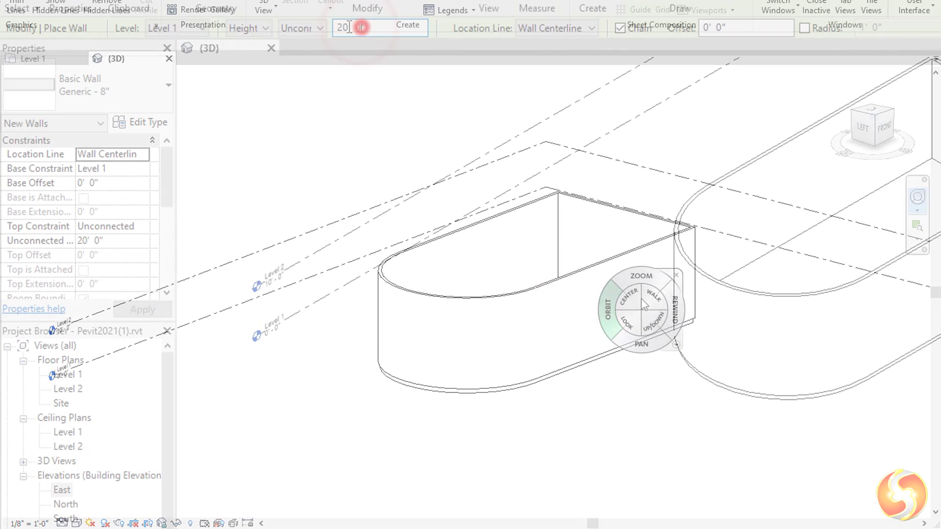
Set the wall height to 40'-0" and draw a chained wall beside the enclosure.
double_click(379, 28)
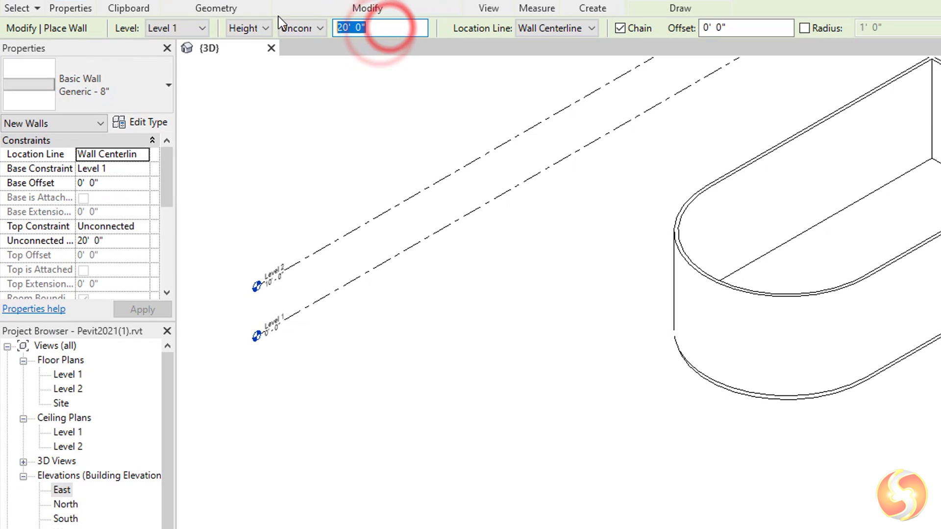
text(40)
key(Return)
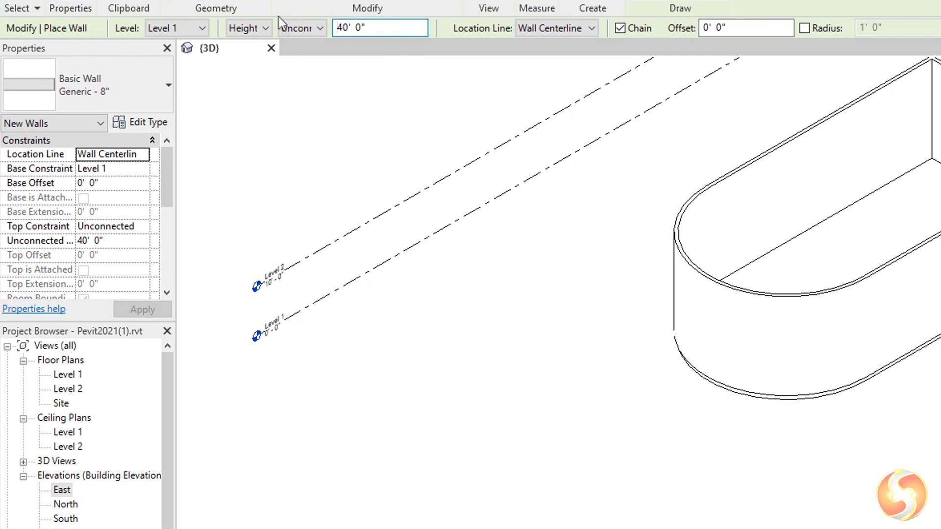
click(319, 362)
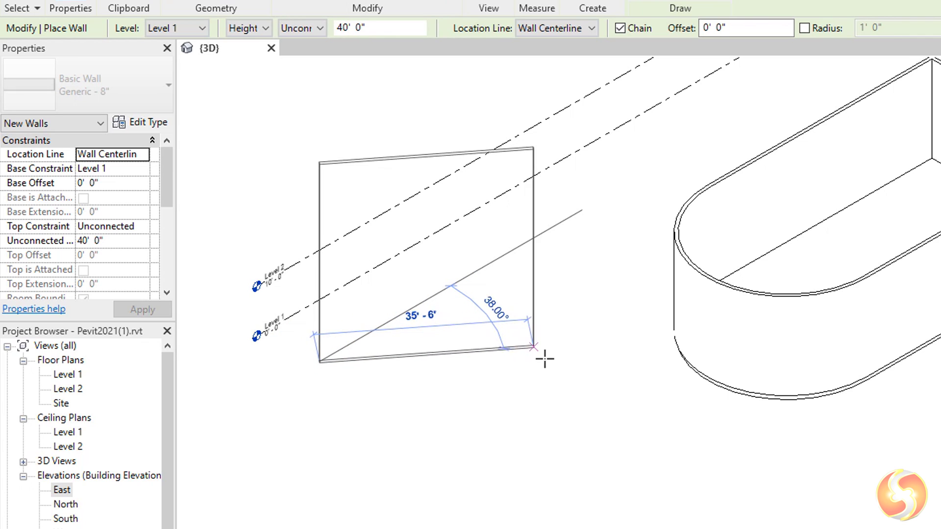
click(600, 444)
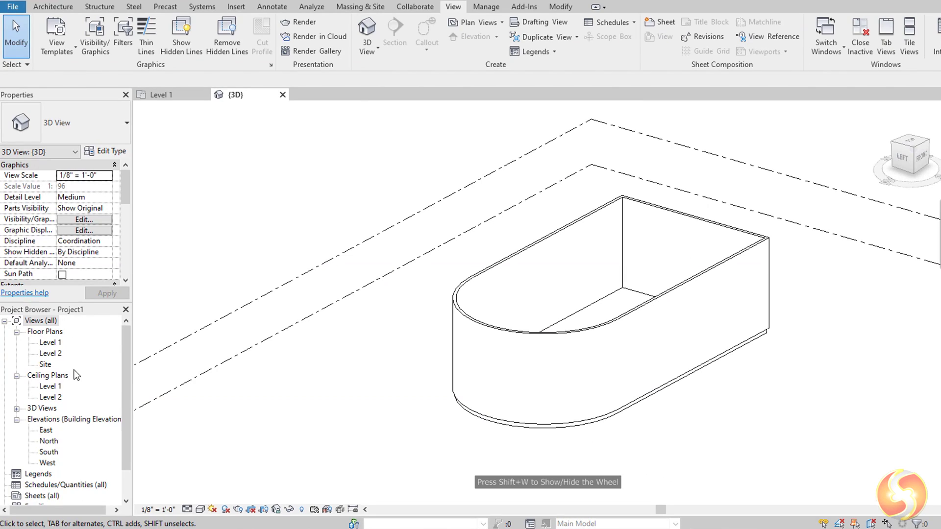
Open the Level 2 floor plan and the East and North elevations from the Project Browser.
scroll(76, 375, down, 1)
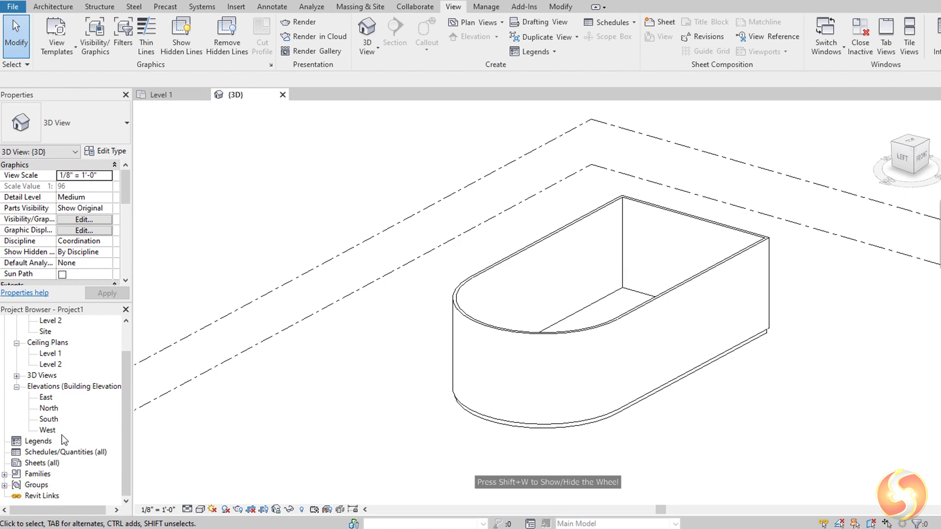
scroll(57, 406, up, 1)
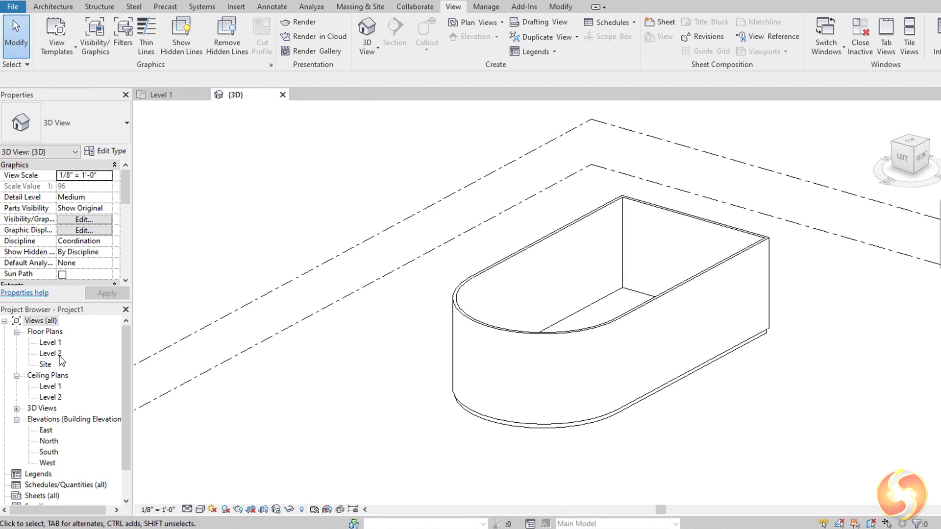
double_click(60, 356)
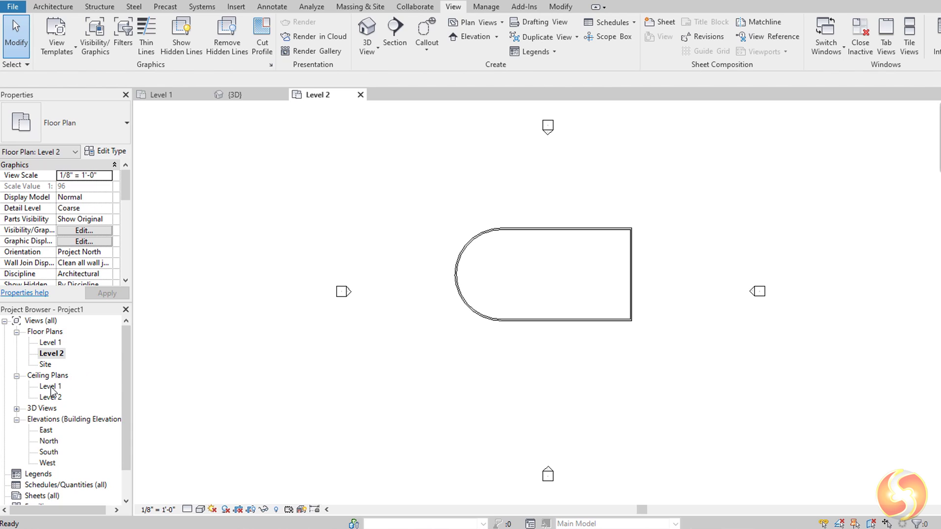
double_click(46, 430)
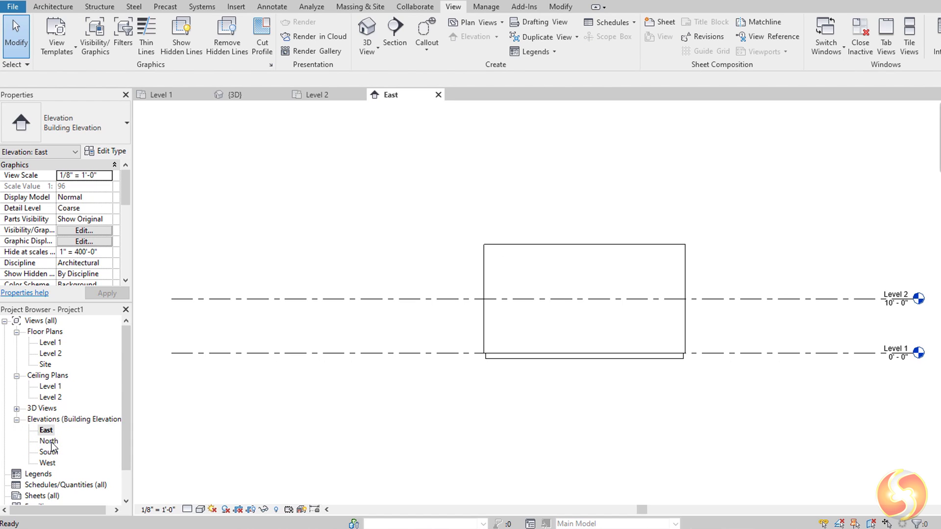
click(51, 441)
double_click(51, 441)
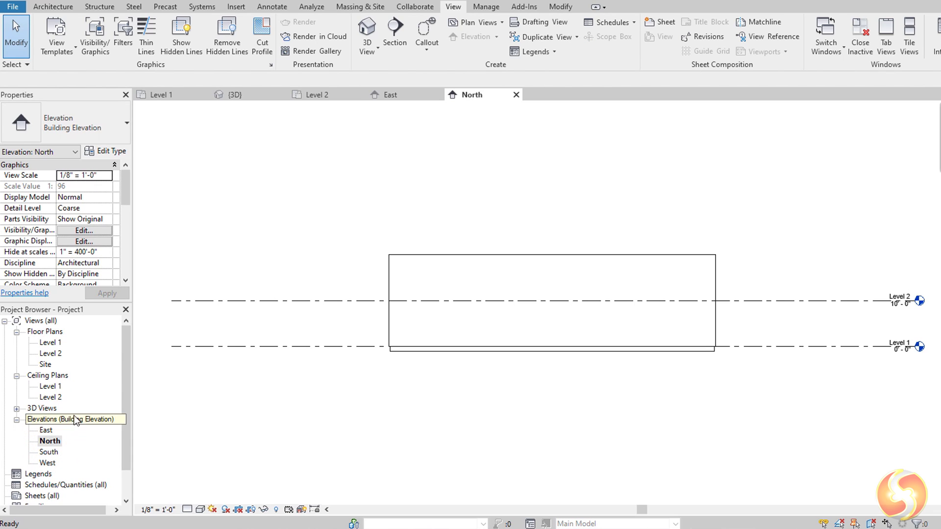
right_click(52, 440)
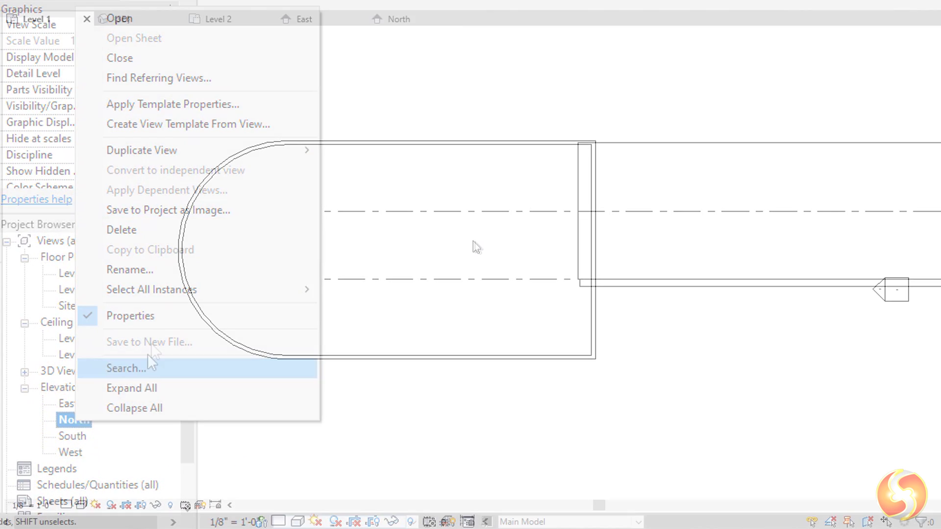
scroll(475, 240, down, 3)
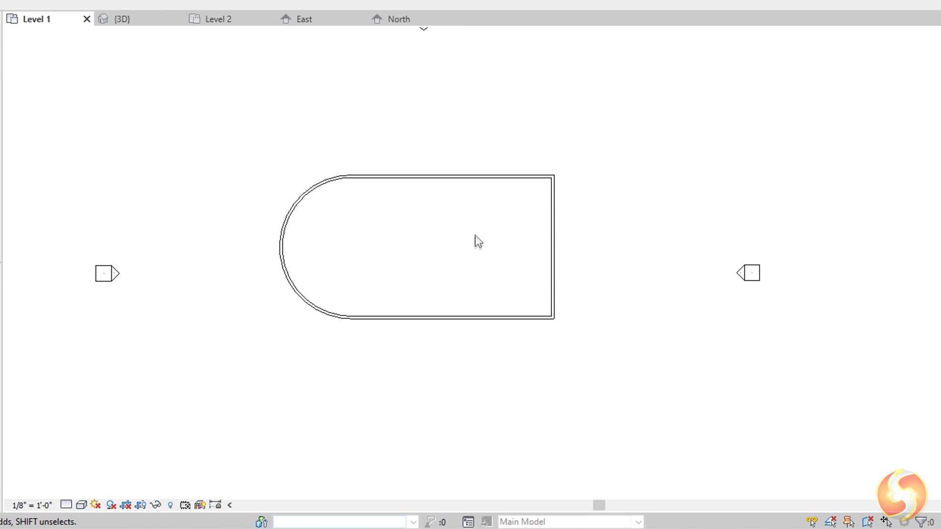
scroll(472, 223, up, 1)
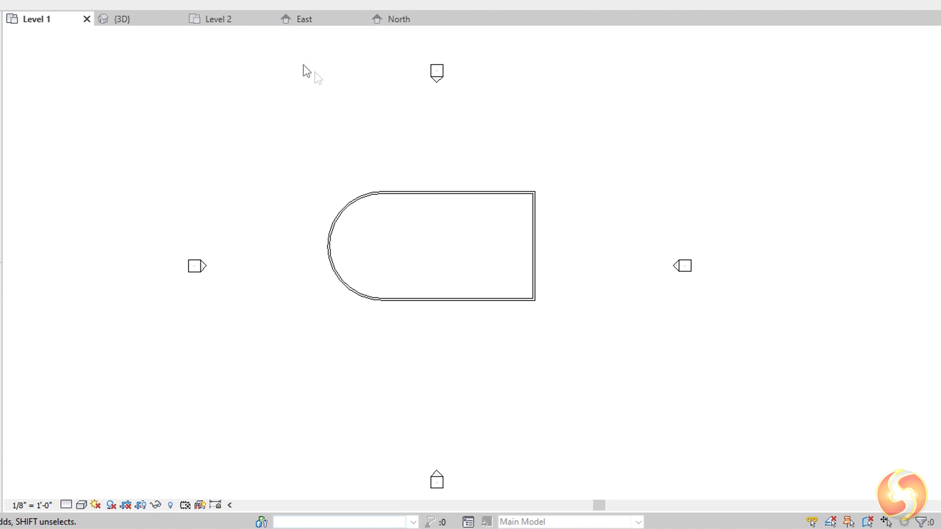
Switch between the Level 2, East, North and Level 1 views, ending on the East elevation.
click(228, 22)
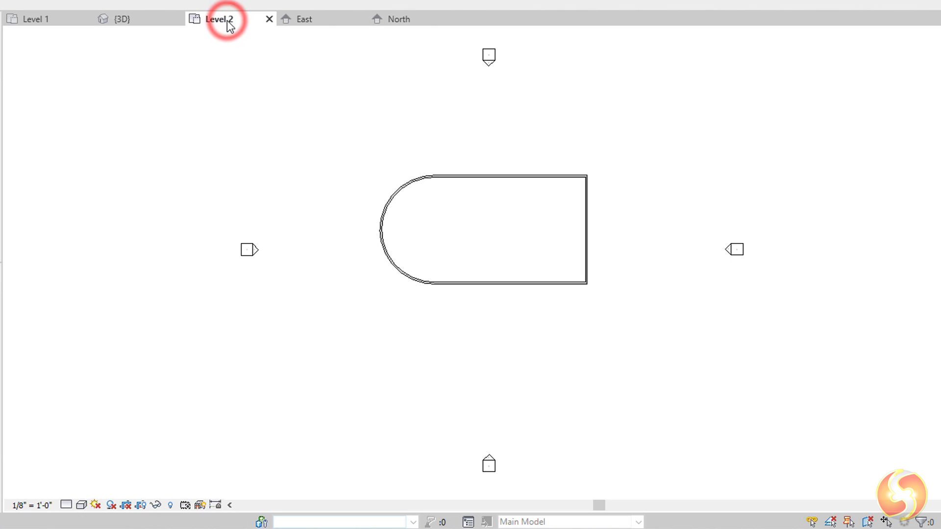
scroll(445, 189, down, 1)
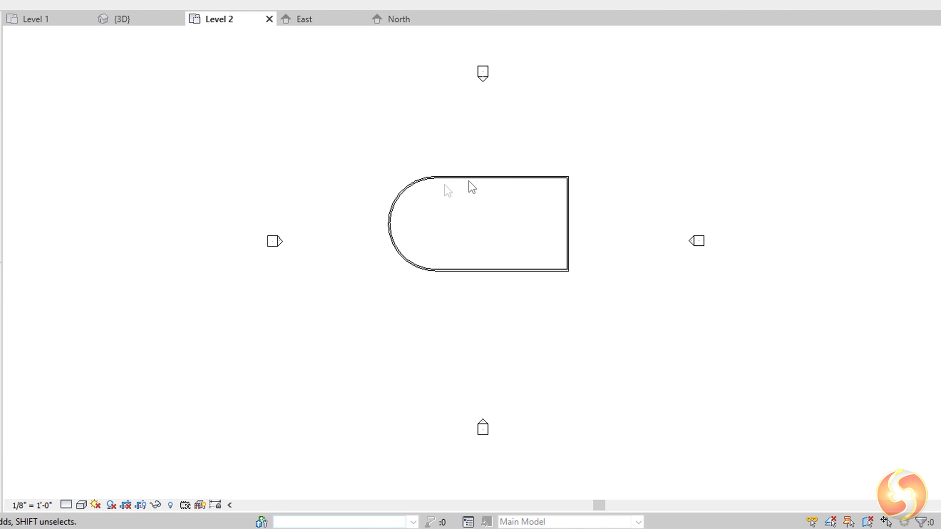
scroll(611, 169, up, 2)
scroll(526, 174, down, 1)
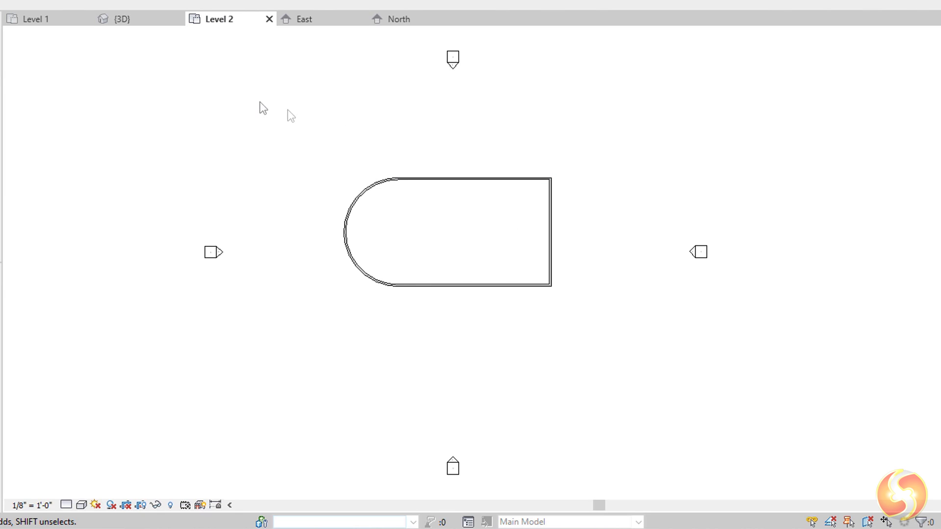
click(313, 23)
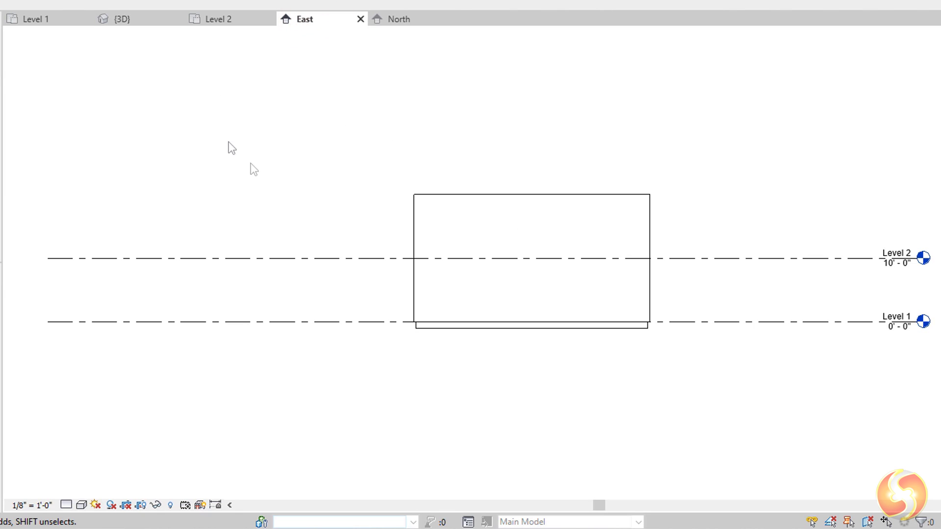
click(419, 19)
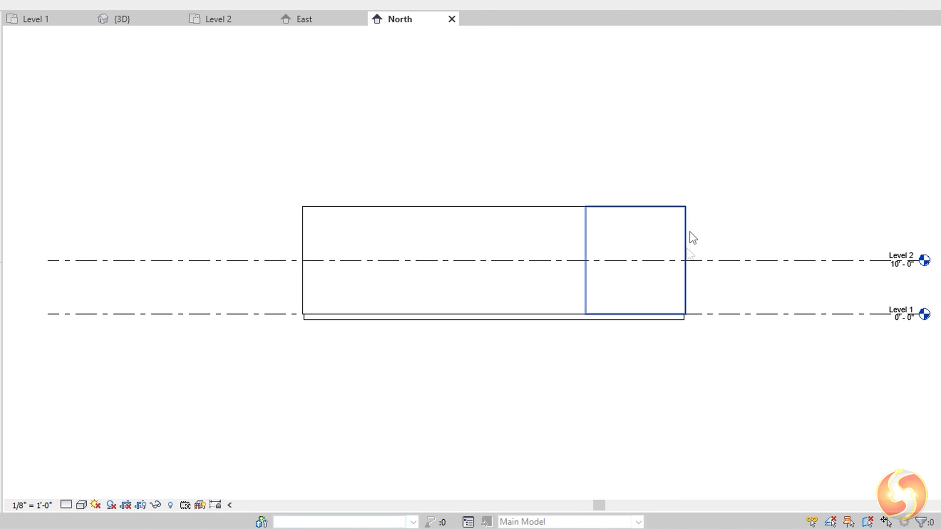
scroll(933, 282, up, 3)
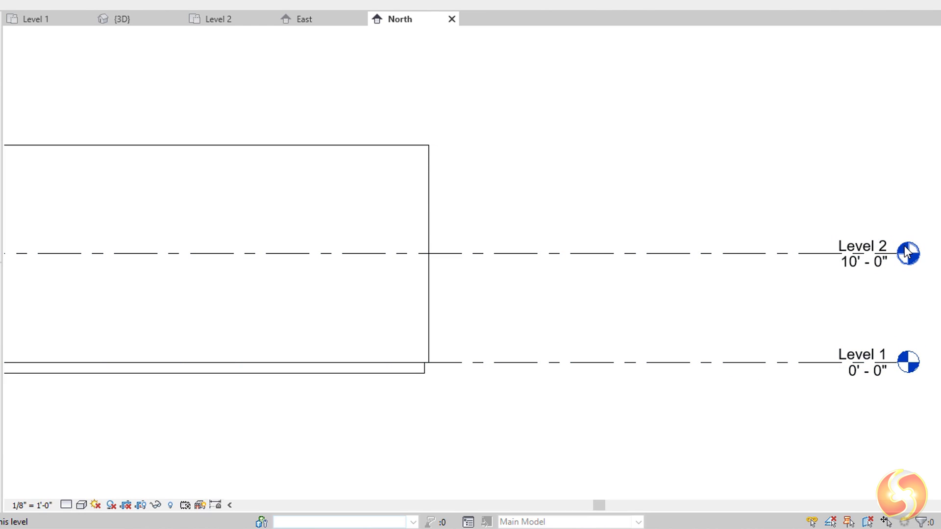
scroll(698, 287, down, 4)
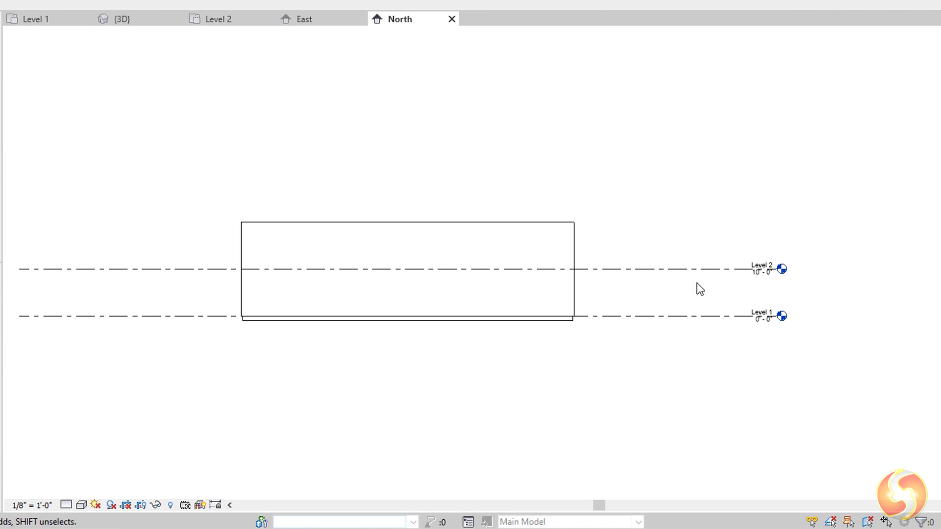
click(41, 20)
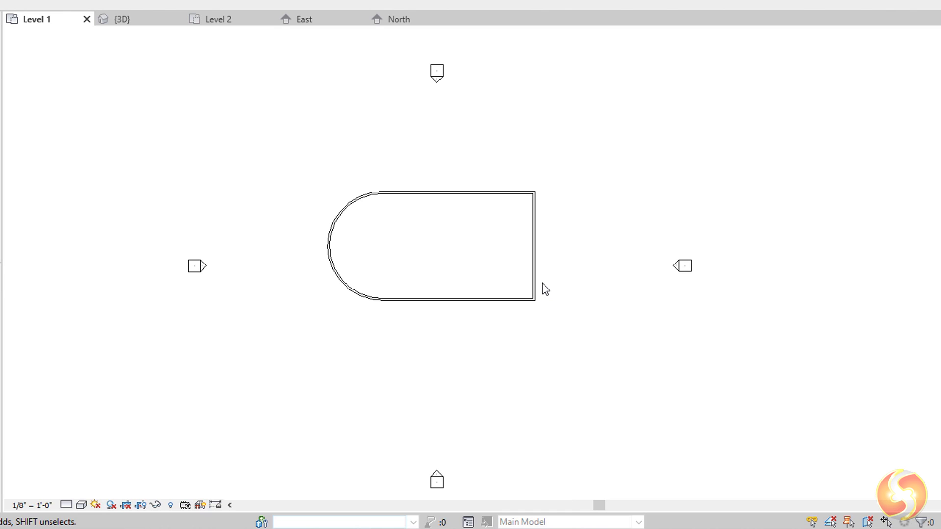
click(314, 18)
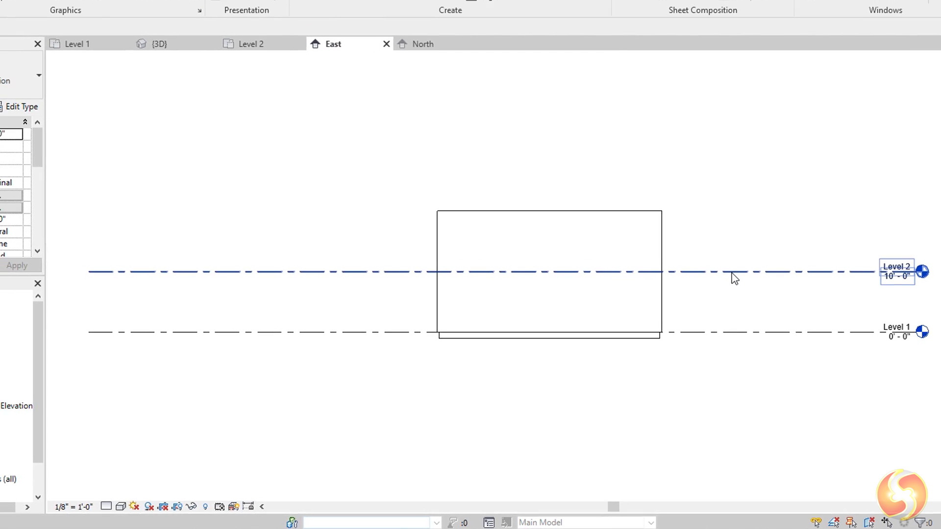
Add a Level 3 line at 20'-0" across the East elevation.
click(64, 7)
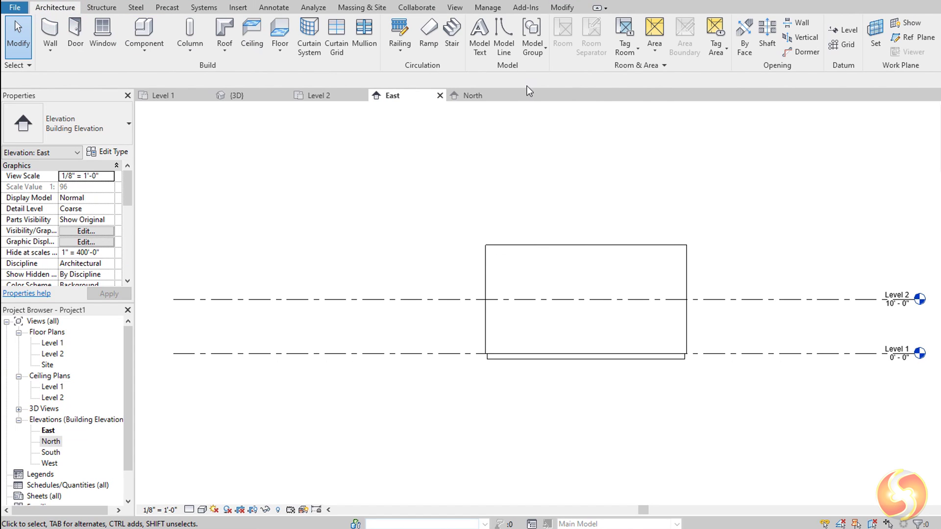
click(839, 32)
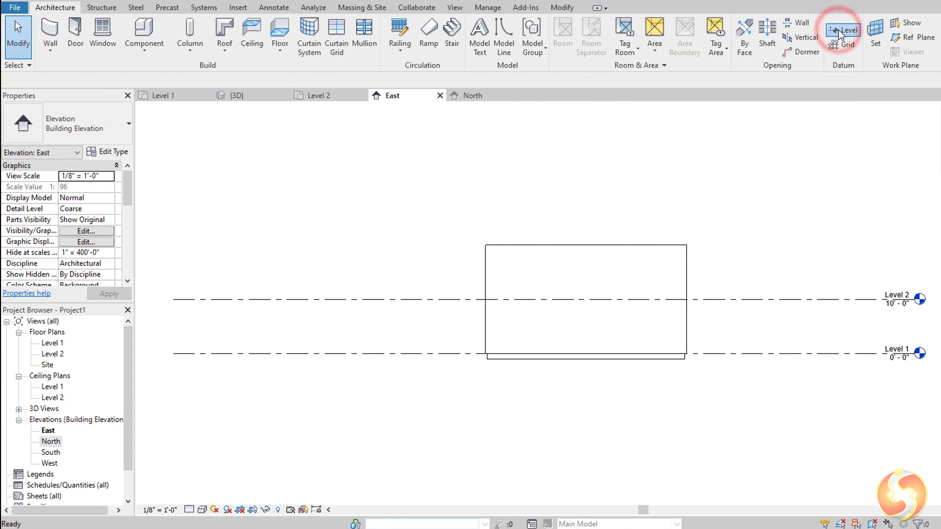
click(174, 245)
click(917, 245)
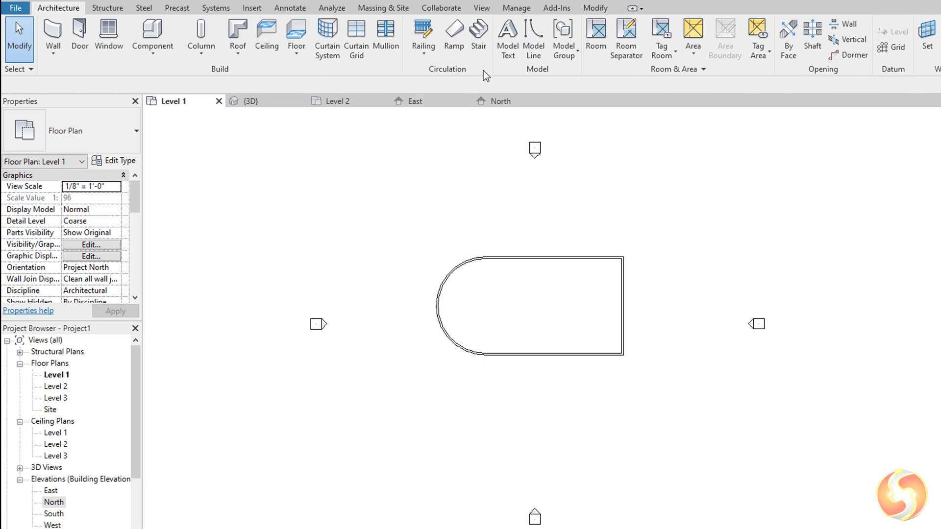
Place an elevation marker above the building, angle its view line across it, then show 3D.
click(482, 11)
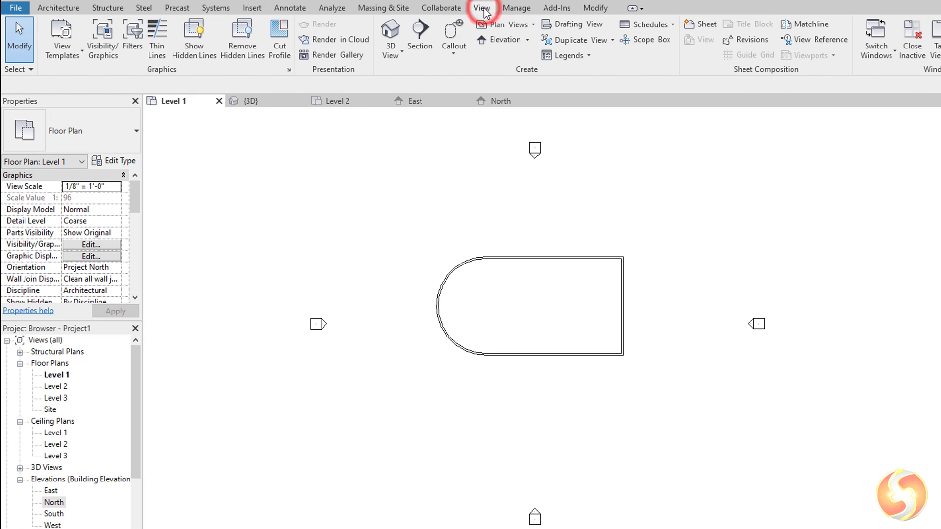
click(497, 40)
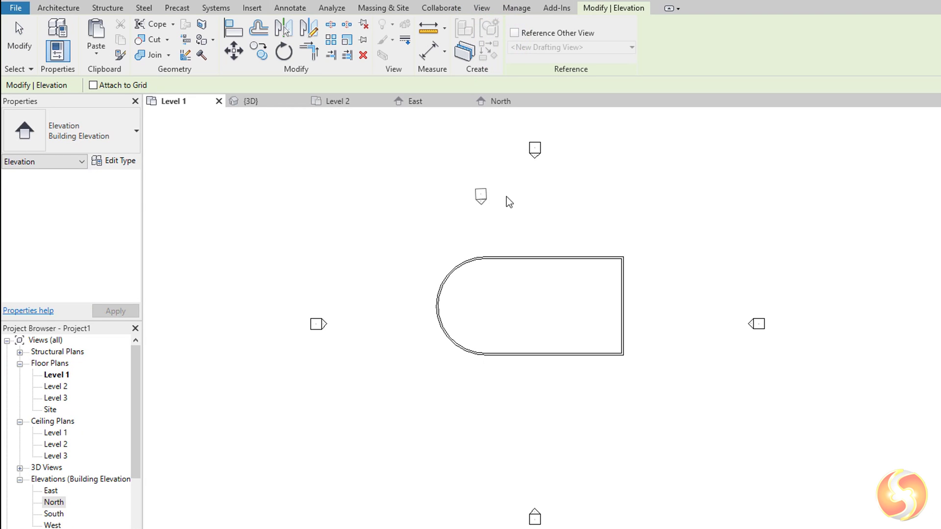
click(414, 198)
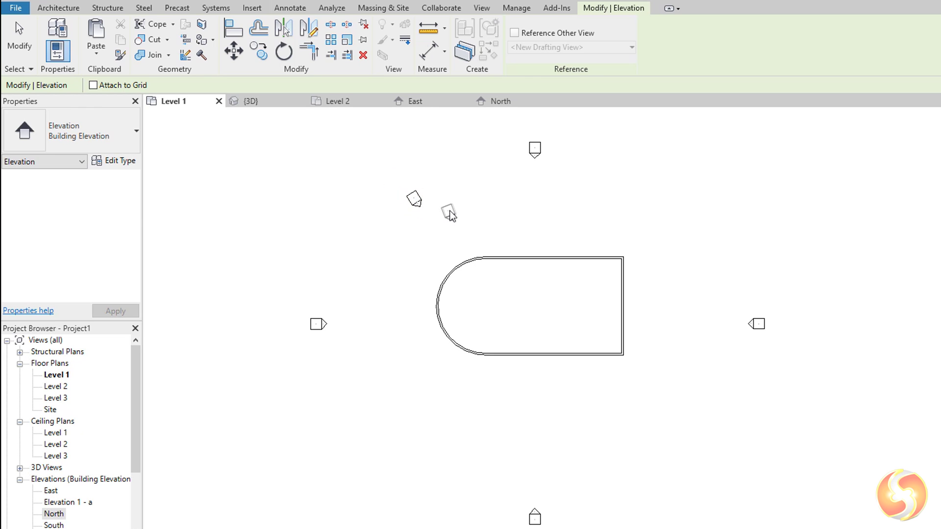
key(Escape)
key(Escape)
click(418, 207)
scroll(419, 206, down, 1)
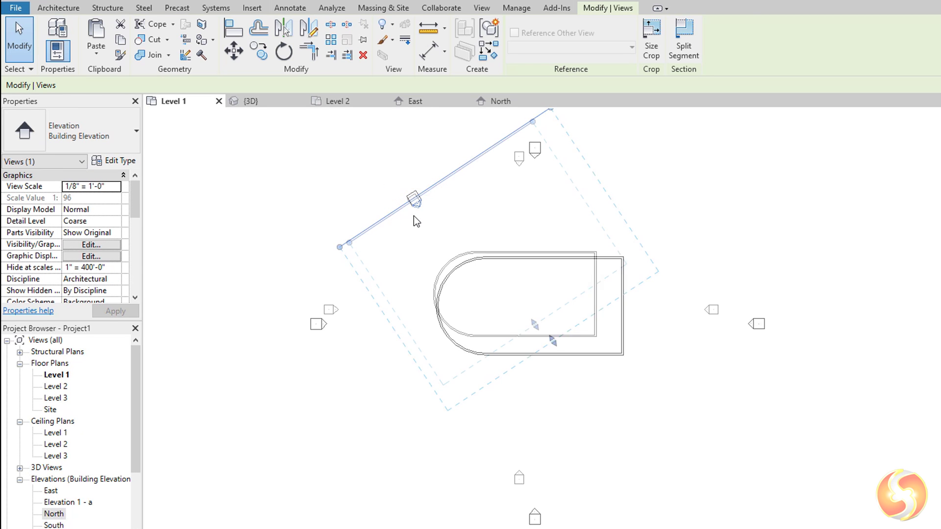
drag(541, 122, 494, 147)
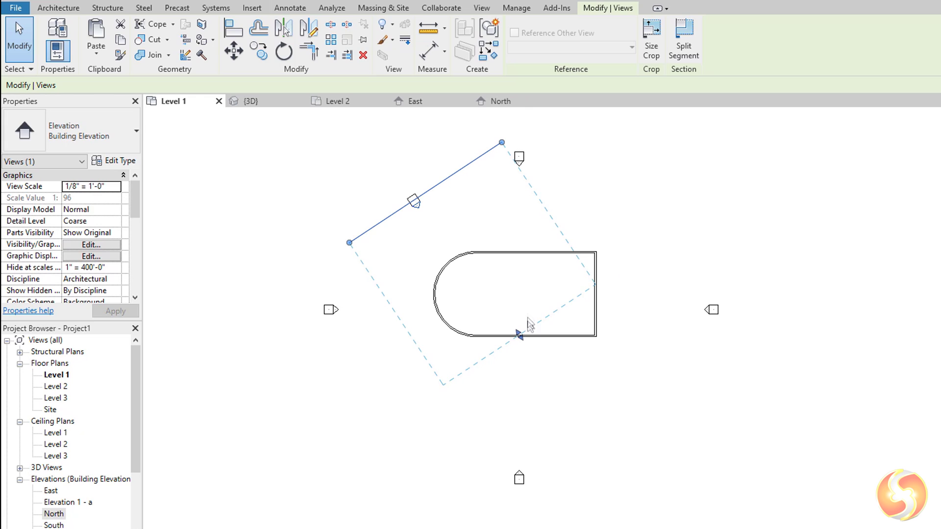
double_click(518, 335)
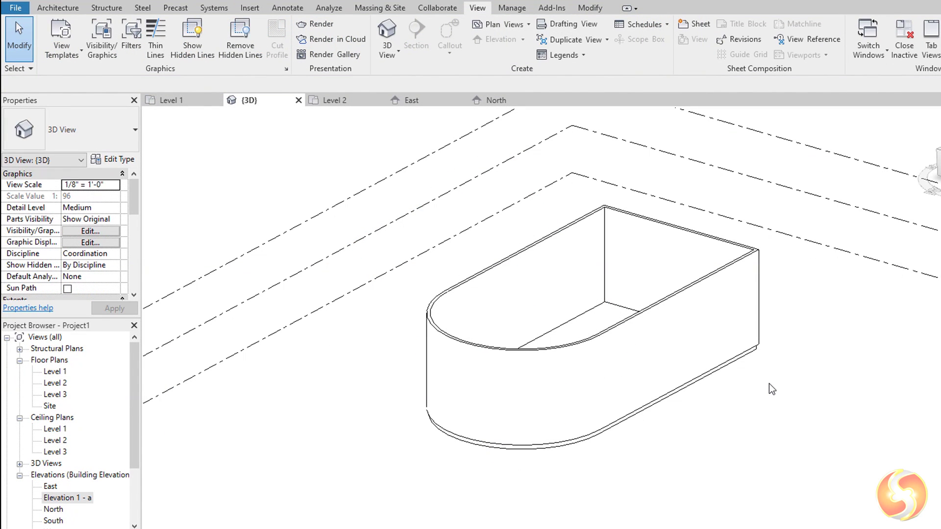
Place a Single-Flush 36" x 84" door in the building's back wall.
click(63, 8)
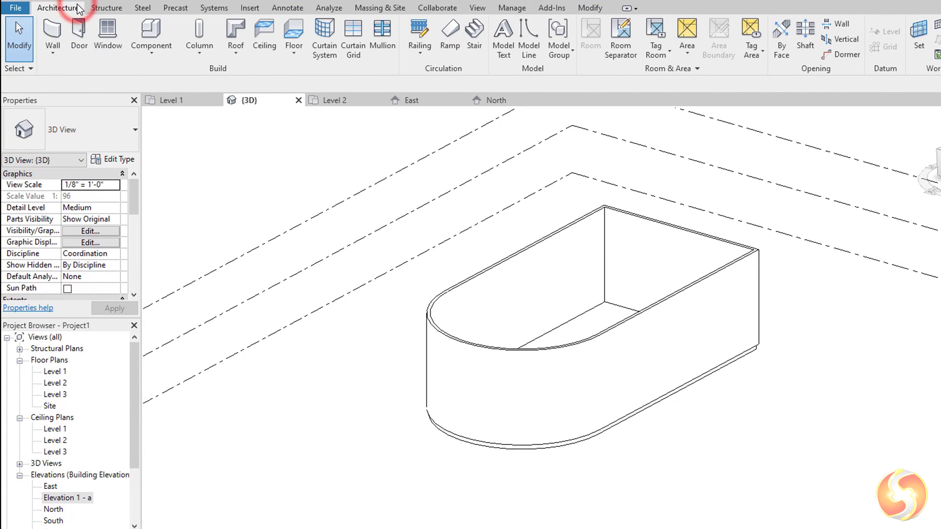
click(78, 31)
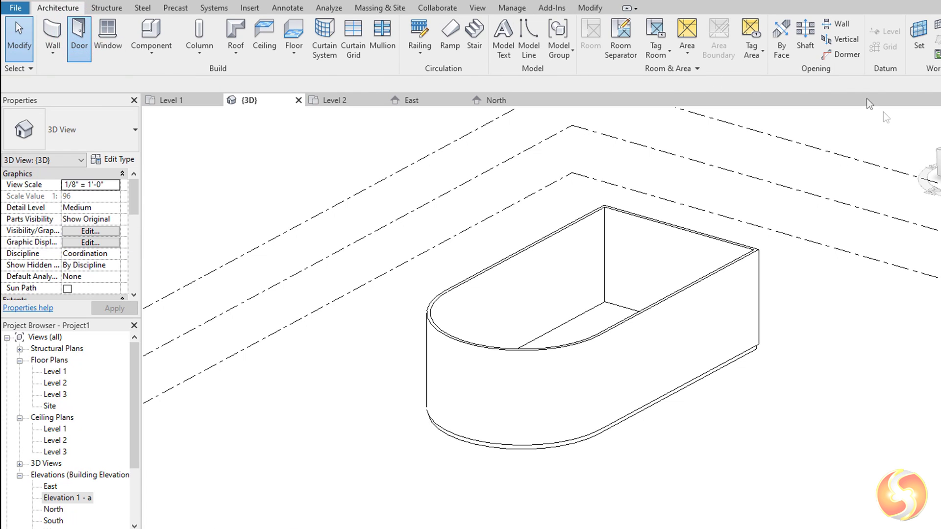
scroll(622, 301, up, 4)
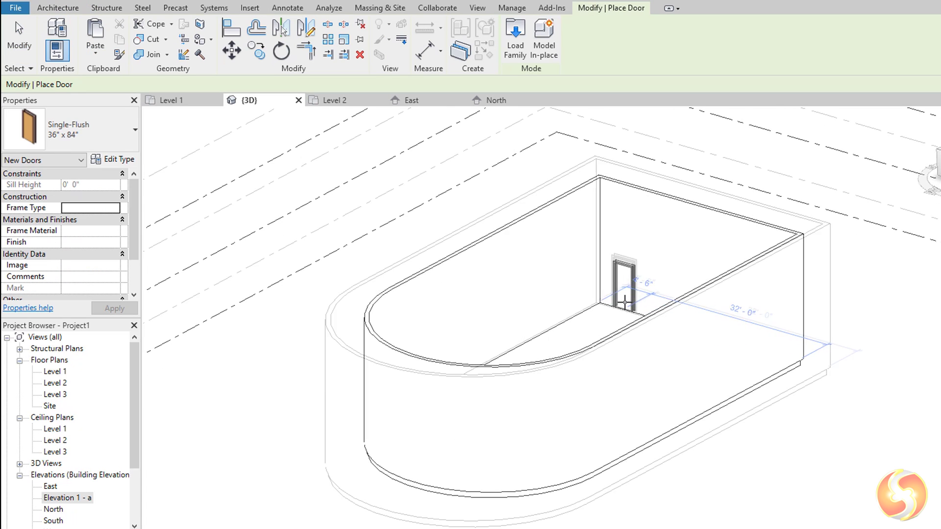
scroll(645, 245, down, 2)
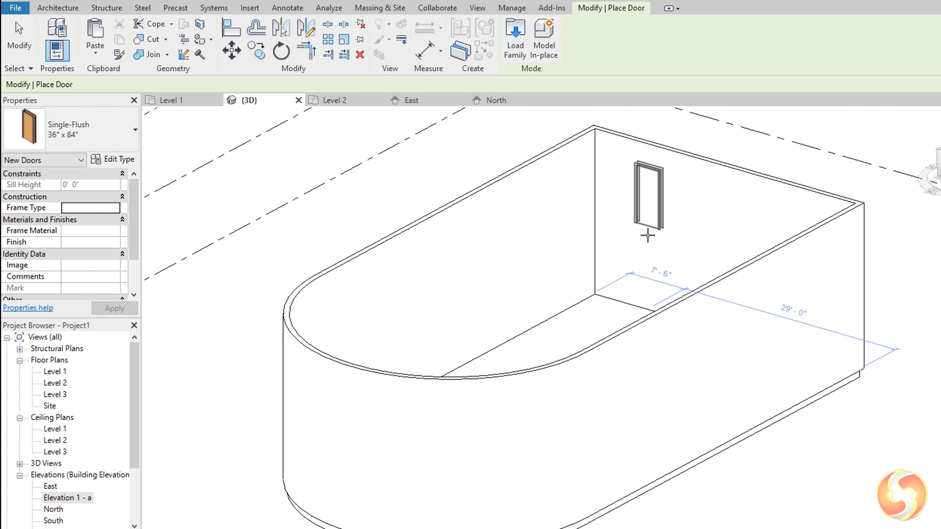
scroll(679, 161, down, 1)
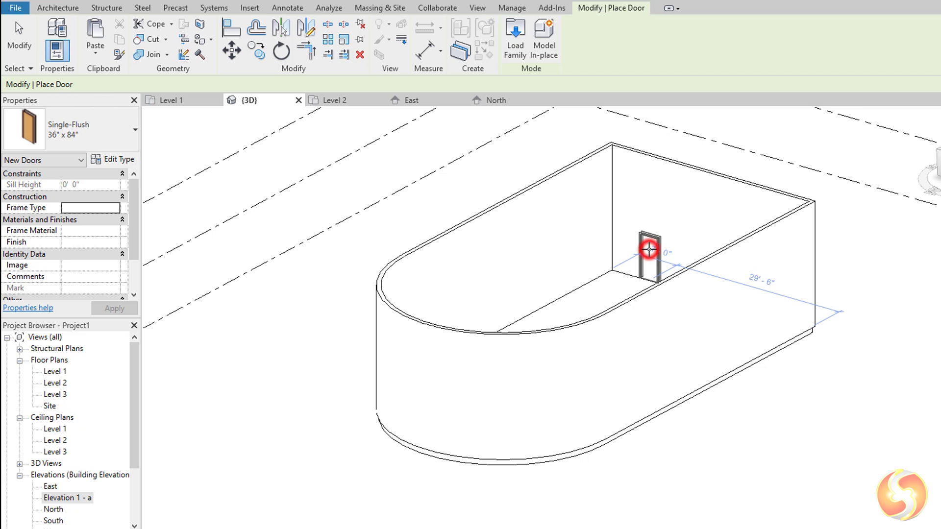
click(649, 250)
Place two fixed windows, one high and one lower, on the long side wall.
key(Escape)
key(Escape)
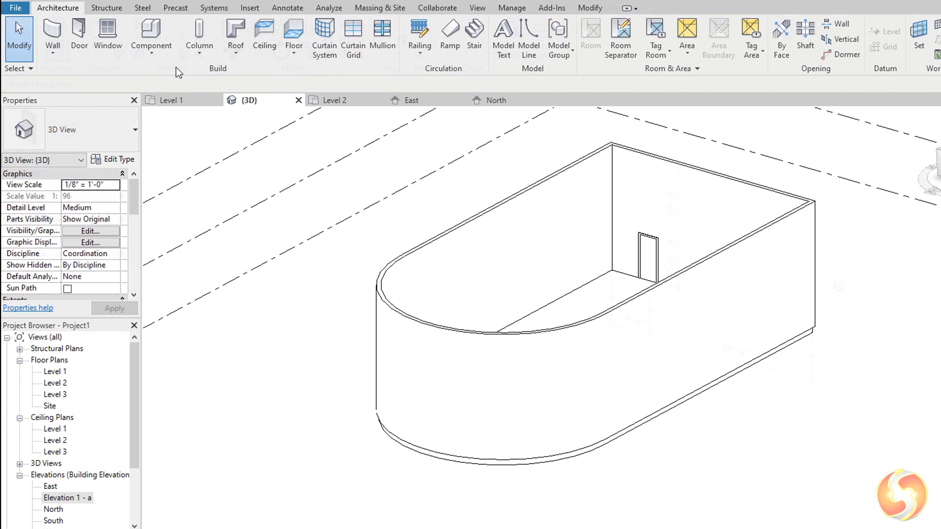
click(105, 40)
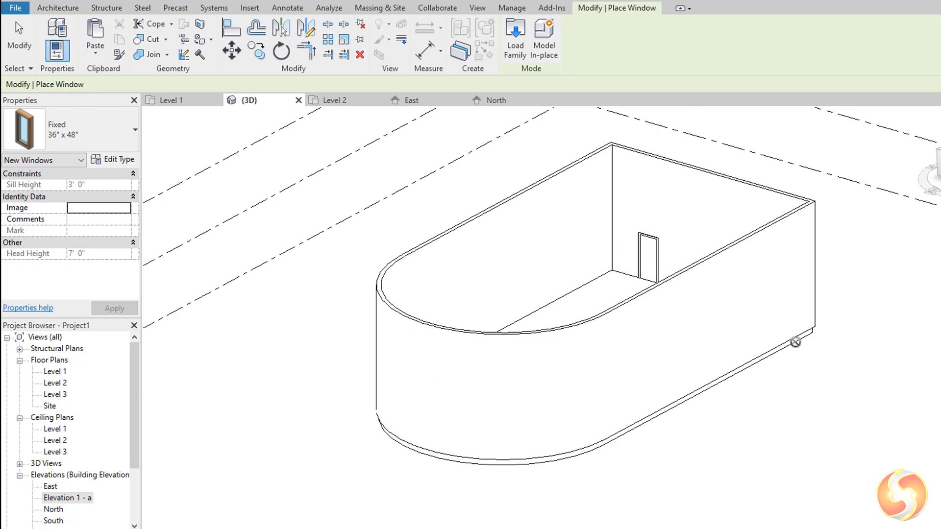
scroll(747, 316, up, 2)
click(750, 291)
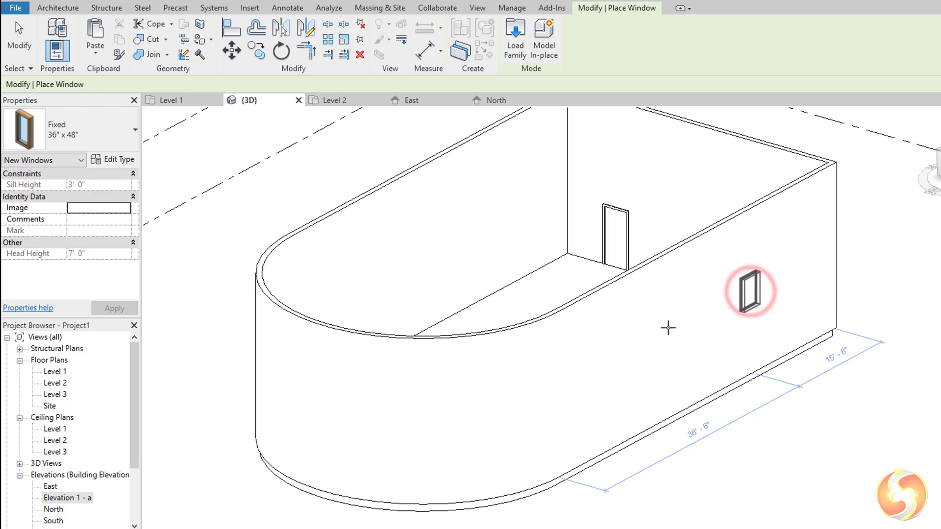
click(611, 361)
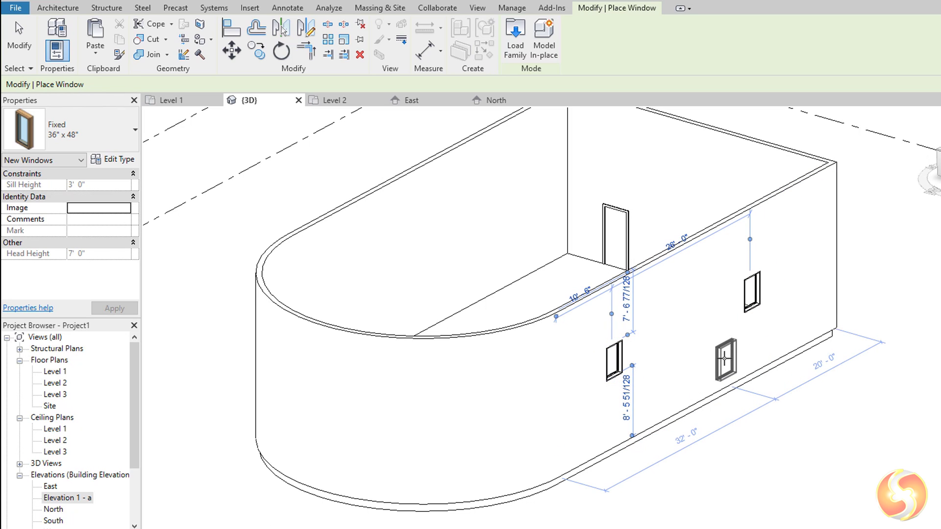
key(Escape)
key(Escape)
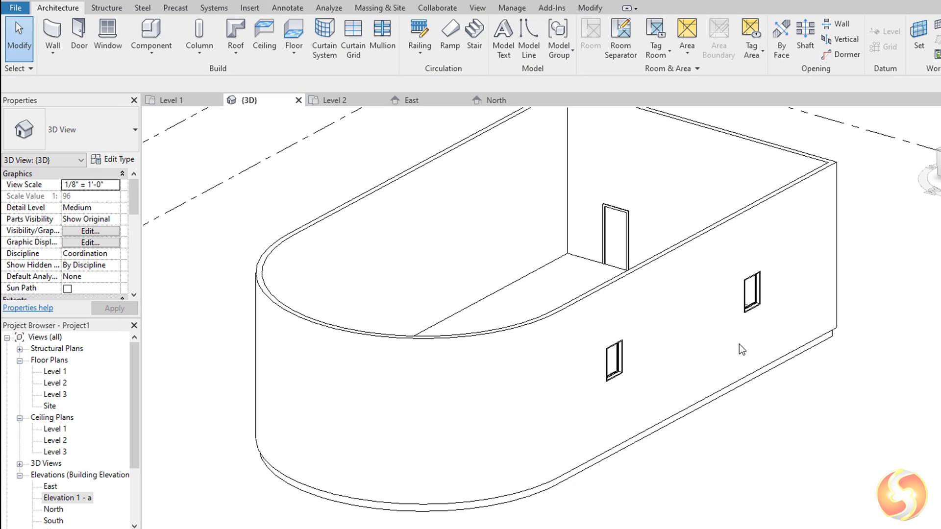
Change the lower window's type to Window-Double-Hung 26" x 42".
click(616, 362)
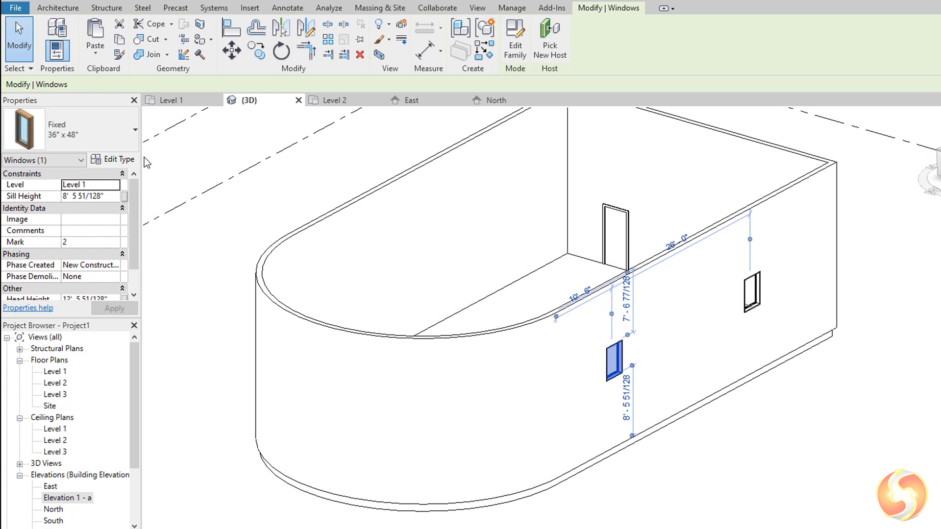
click(104, 137)
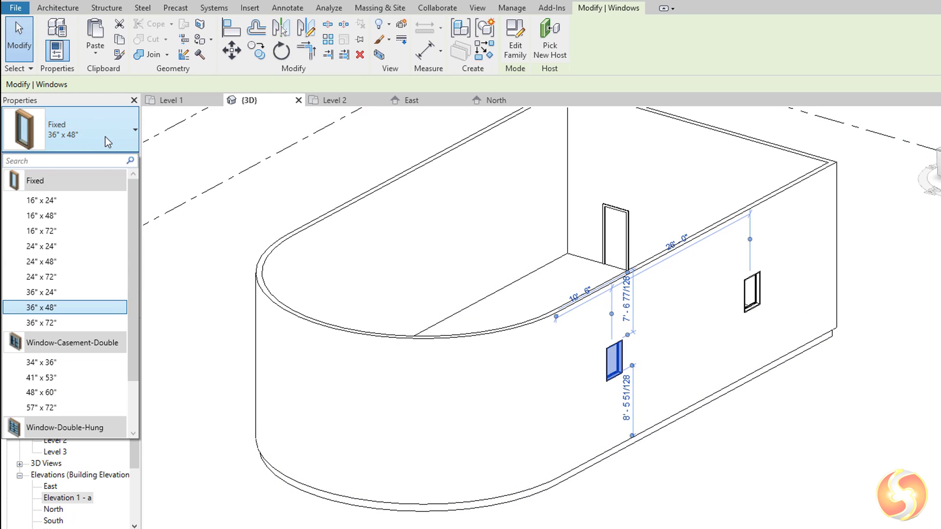
scroll(80, 401, down, 3)
click(81, 402)
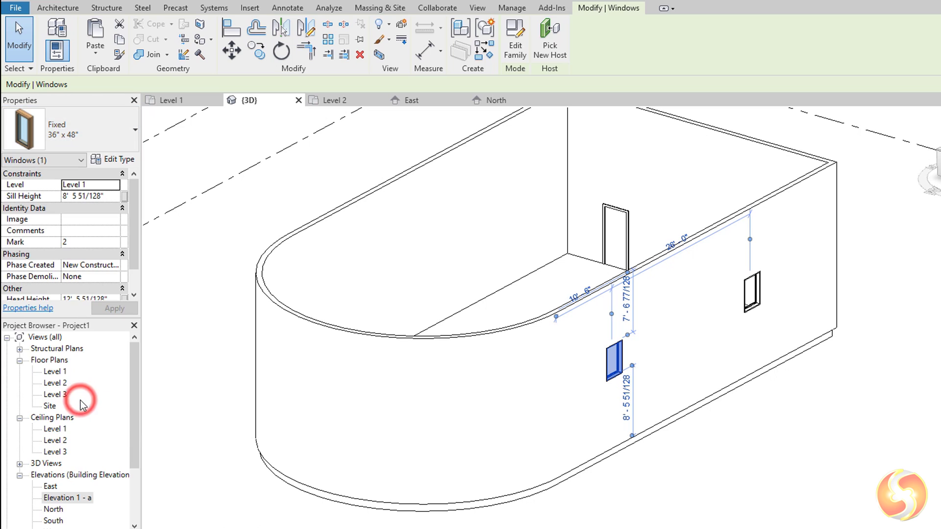
scroll(652, 364, up, 5)
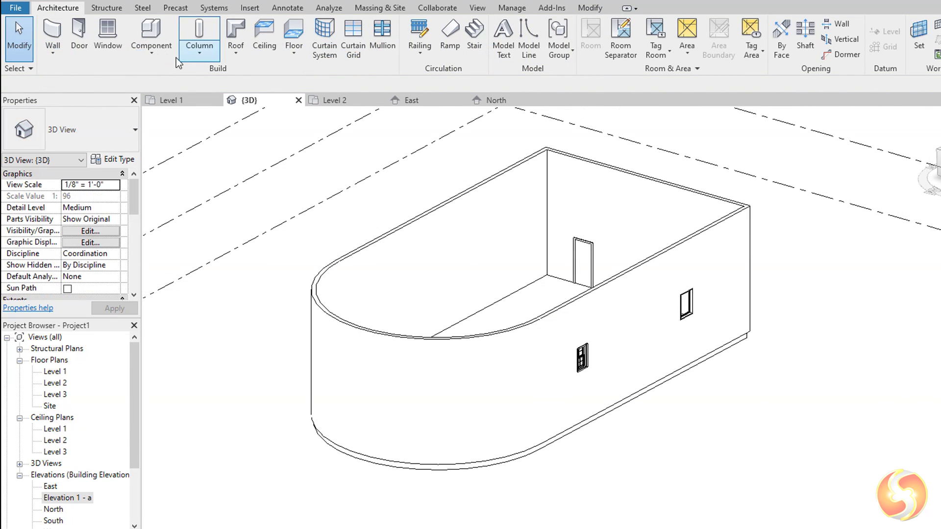
Place two Desk 60" x 30" components side by side on the Level 1 floor near the back wall.
click(156, 32)
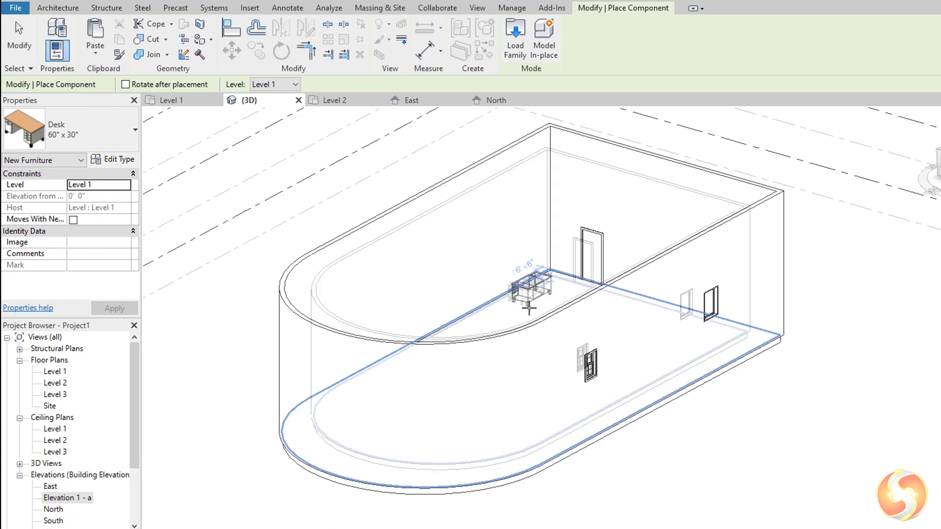
scroll(534, 301, up, 5)
click(551, 313)
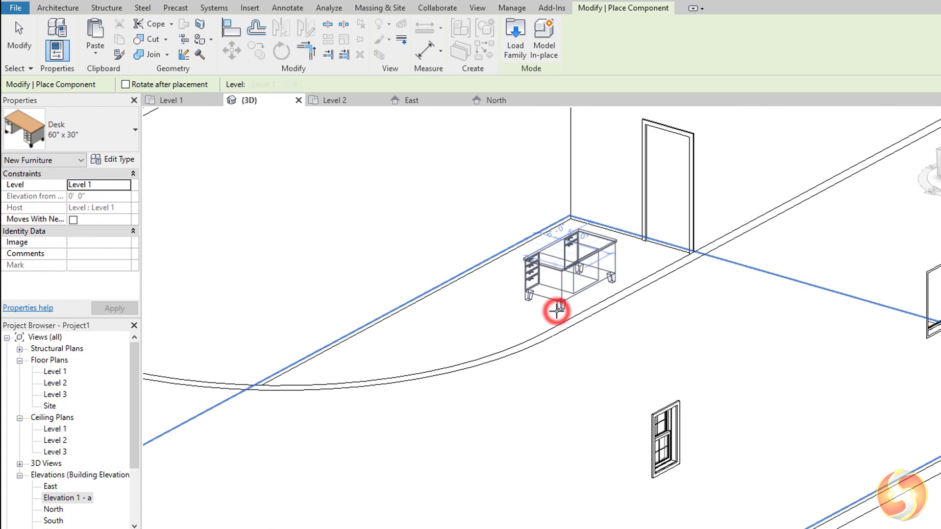
click(448, 382)
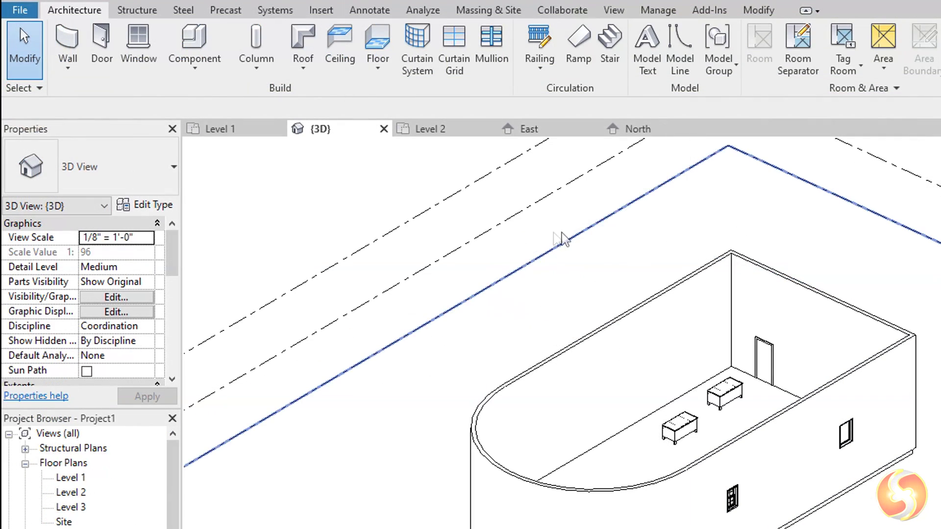
Create a hip roof from a rectangular footprint sketched over the building.
click(301, 36)
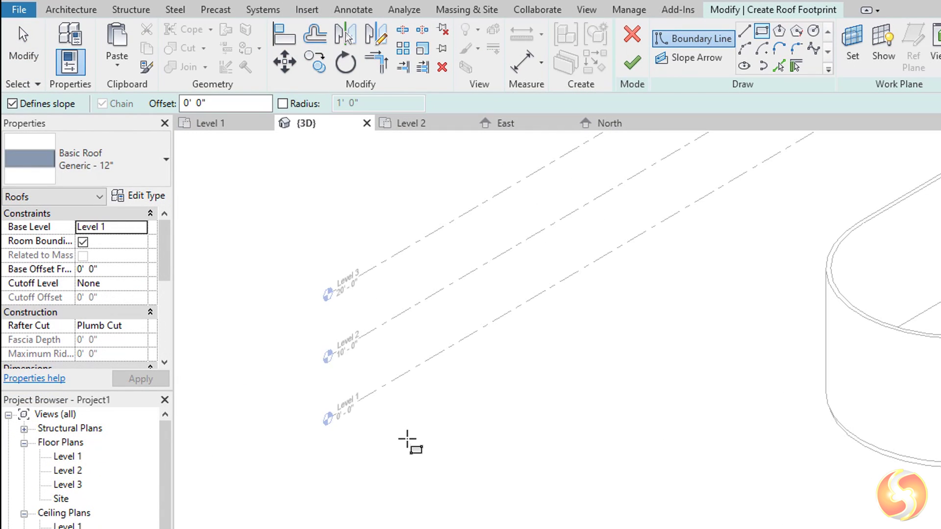
click(407, 438)
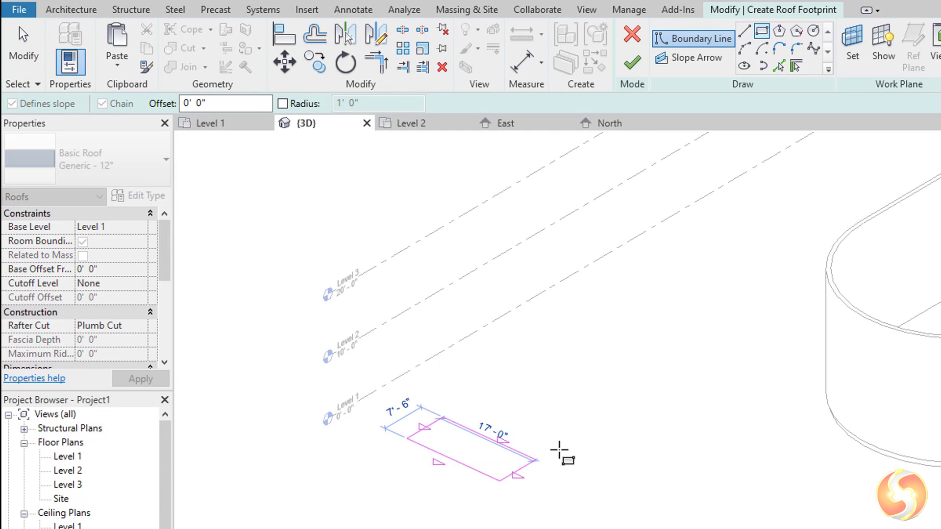
click(705, 378)
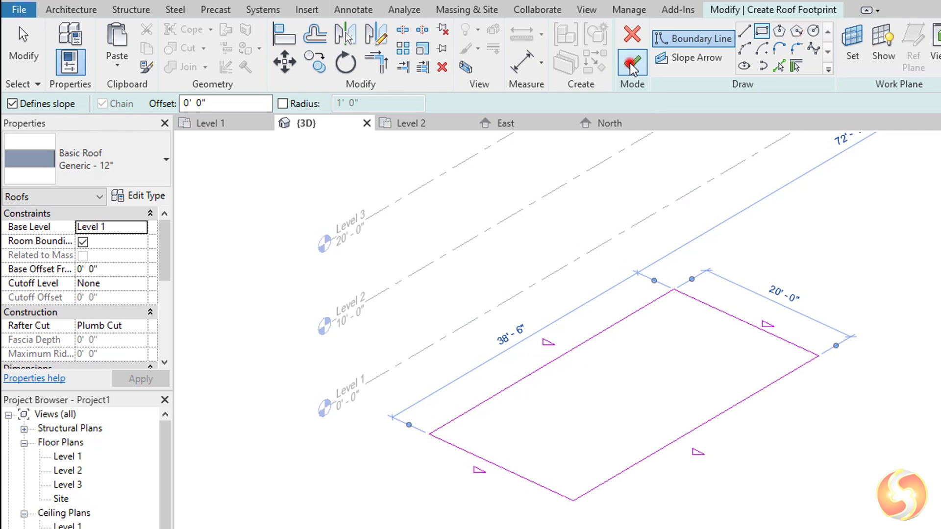
click(631, 62)
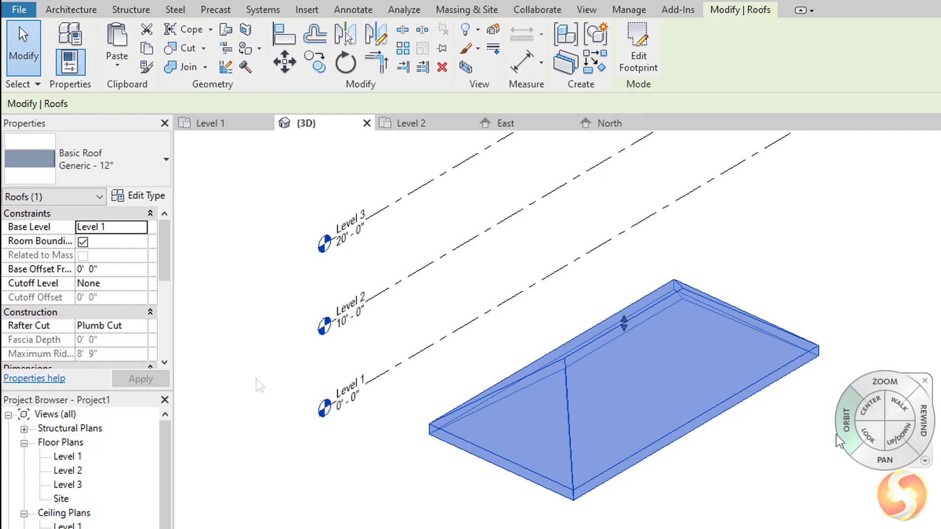
mouse_move(848, 428)
mouse_down()
mouse_move(870, 377)
mouse_move(861, 419)
mouse_up()
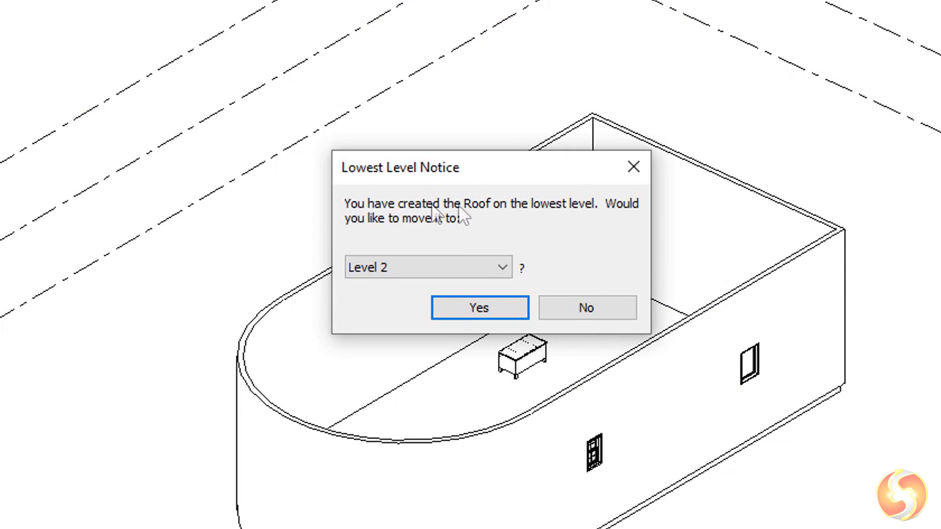
Keep the new roof on Level 1 in the Lowest Level Notice.
click(501, 268)
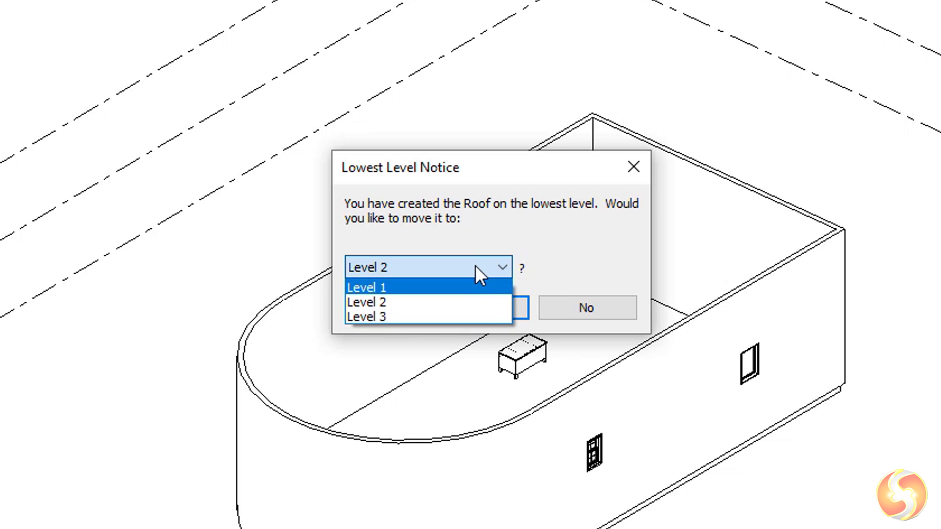
click(460, 284)
click(466, 300)
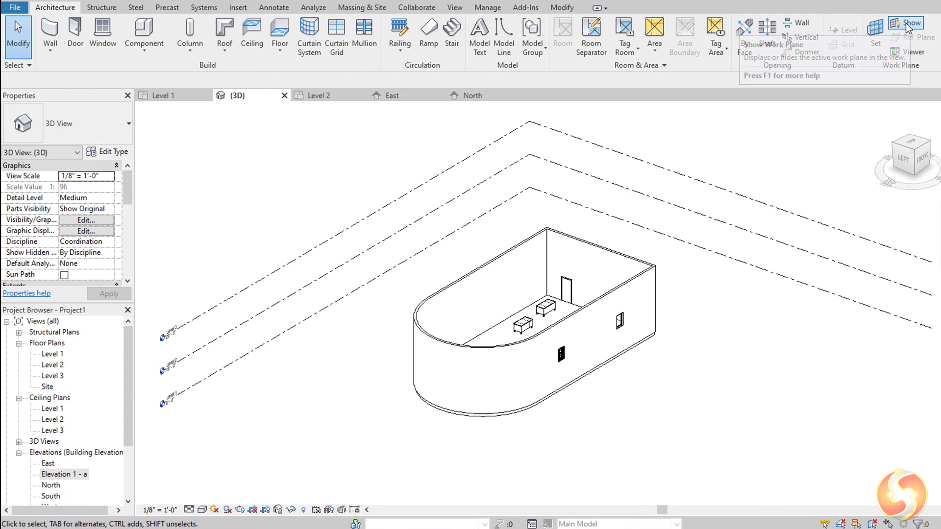
Show the work plane grid and set the work plane to 'Level : Level 3'.
click(907, 25)
scroll(715, 243, down, 3)
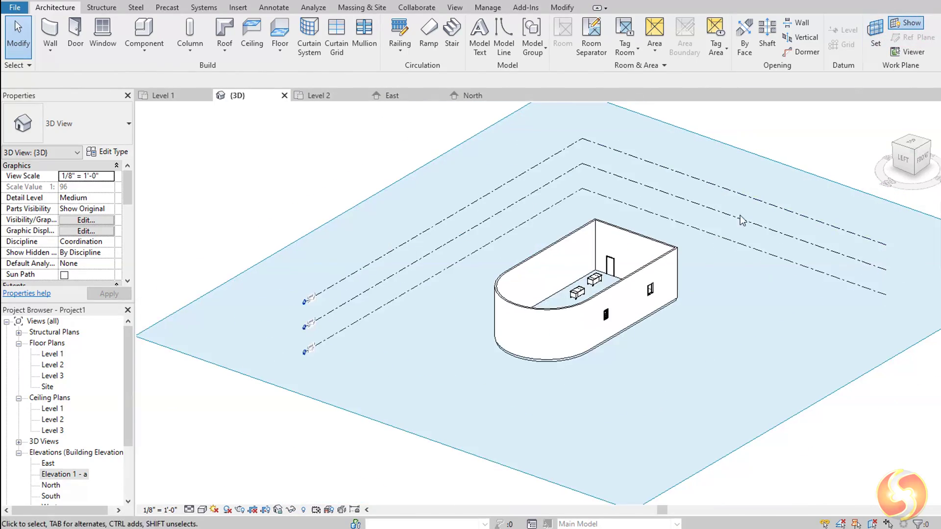
scroll(715, 242, up, 3)
scroll(712, 245, down, 3)
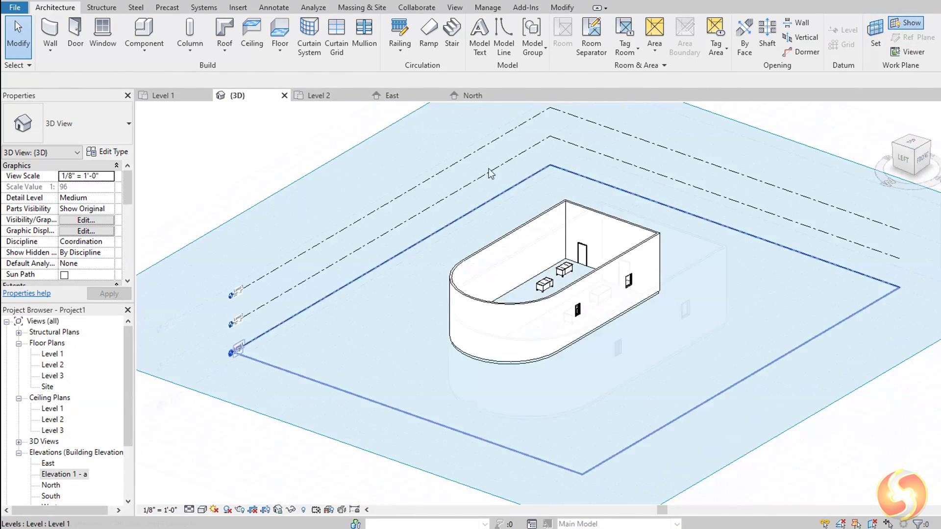
scroll(713, 245, up, 4)
click(883, 33)
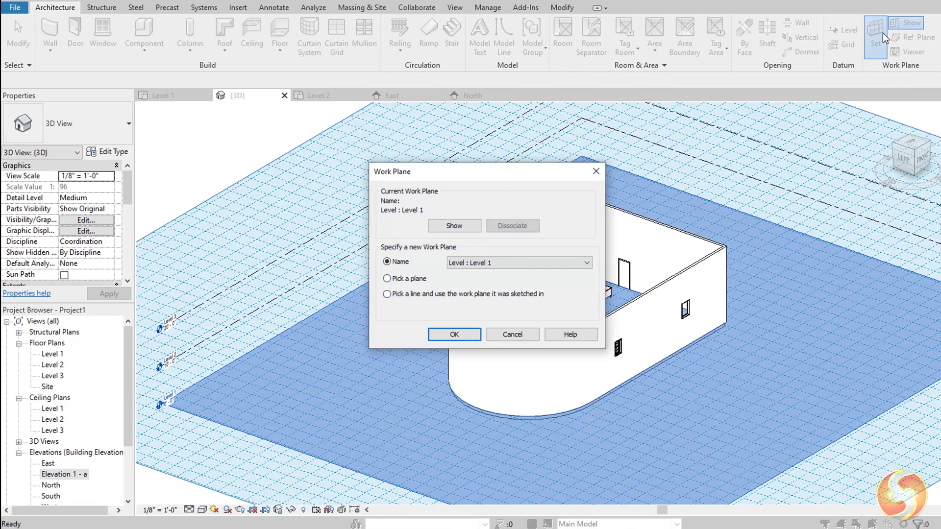
drag(392, 171, 161, 168)
click(321, 263)
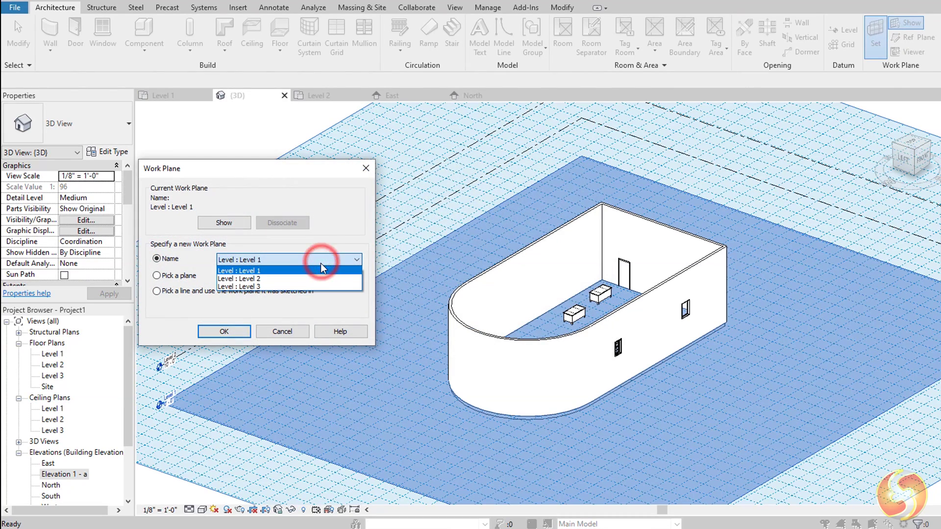
click(304, 285)
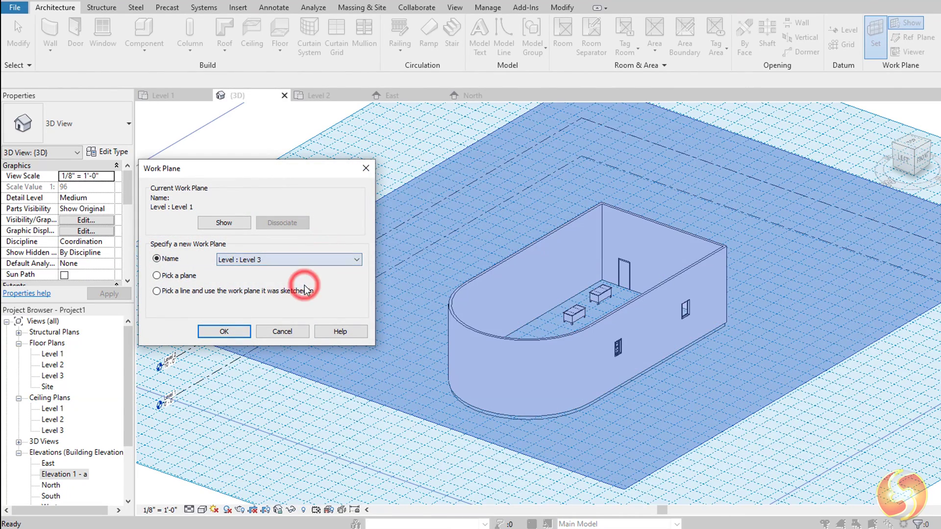
click(224, 331)
scroll(392, 343, down, 2)
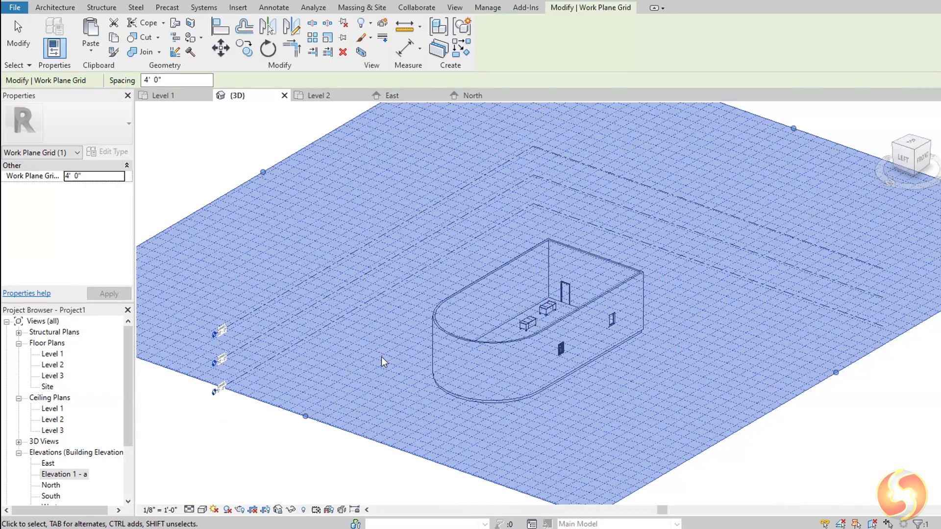
key(Escape)
scroll(381, 362, up, 3)
Start a roof by footprint by picking the back-left, back-right, front-right and curved walls.
click(225, 34)
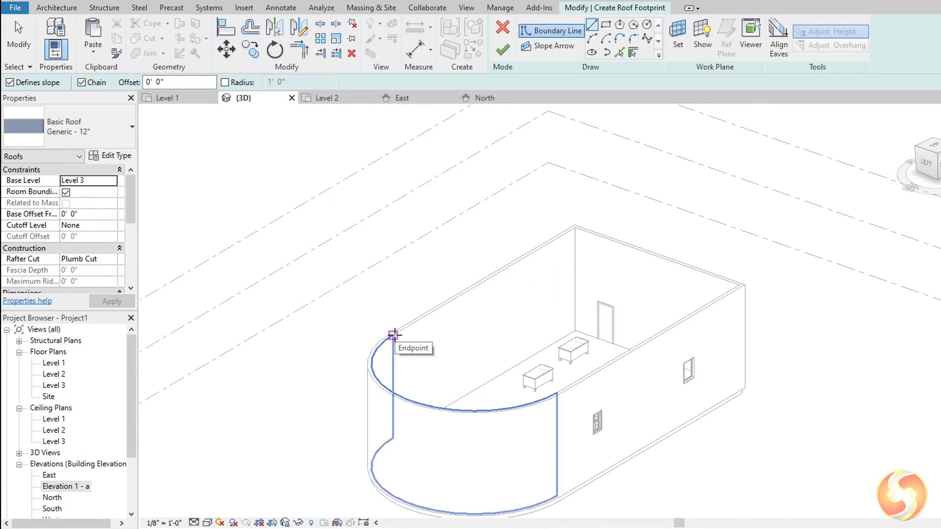
click(458, 294)
click(637, 245)
click(737, 287)
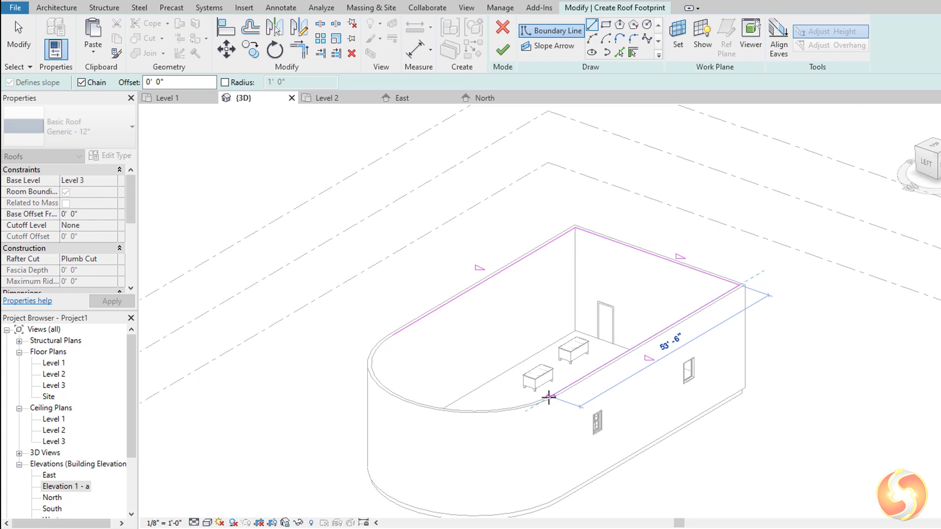
click(549, 398)
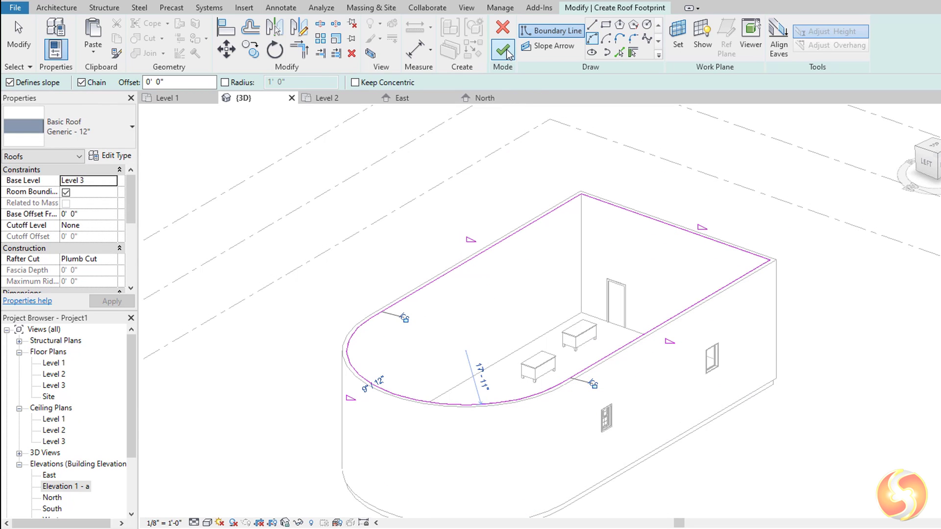
click(503, 50)
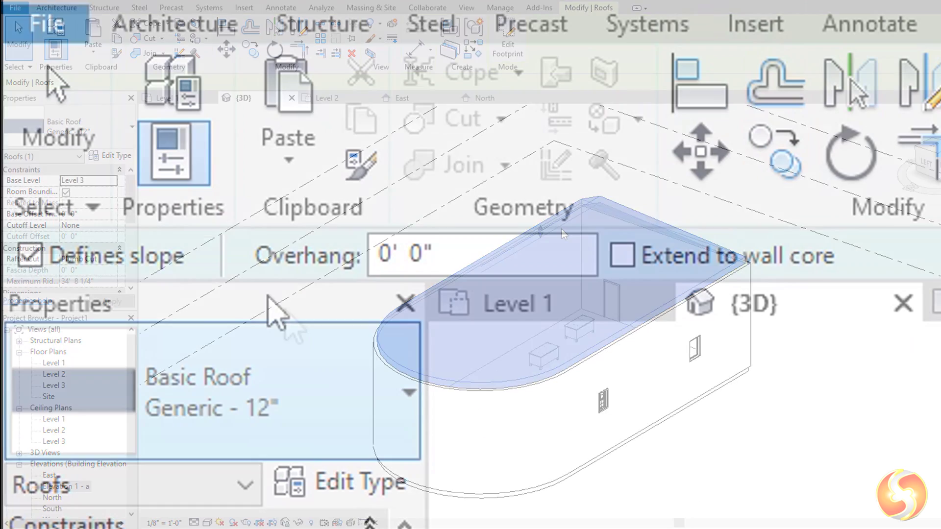
Add the arc edge at the rounded end, clear Defines slope, and finish the flat roof.
click(30, 256)
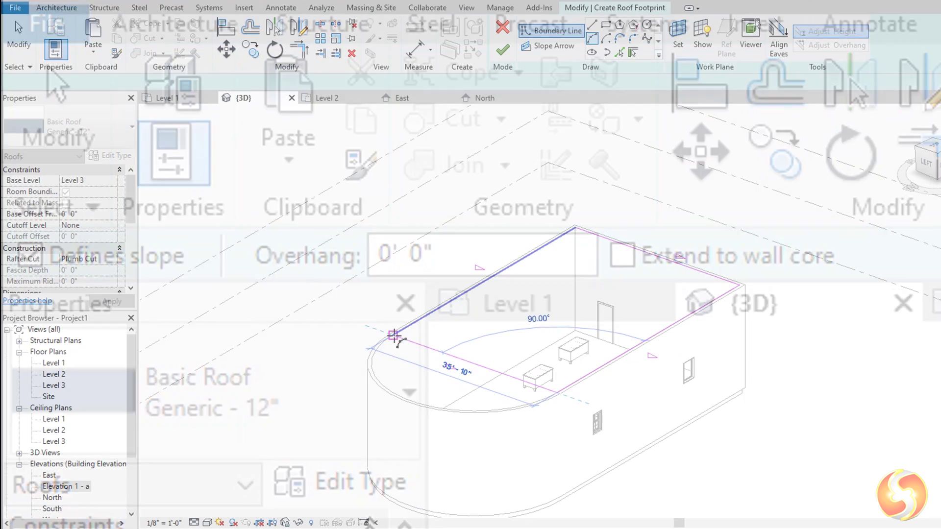
click(392, 335)
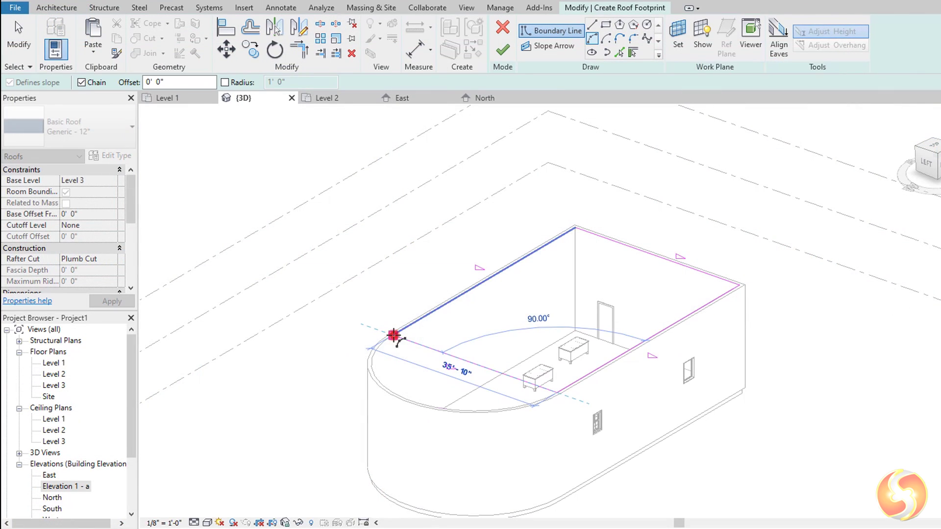
click(388, 386)
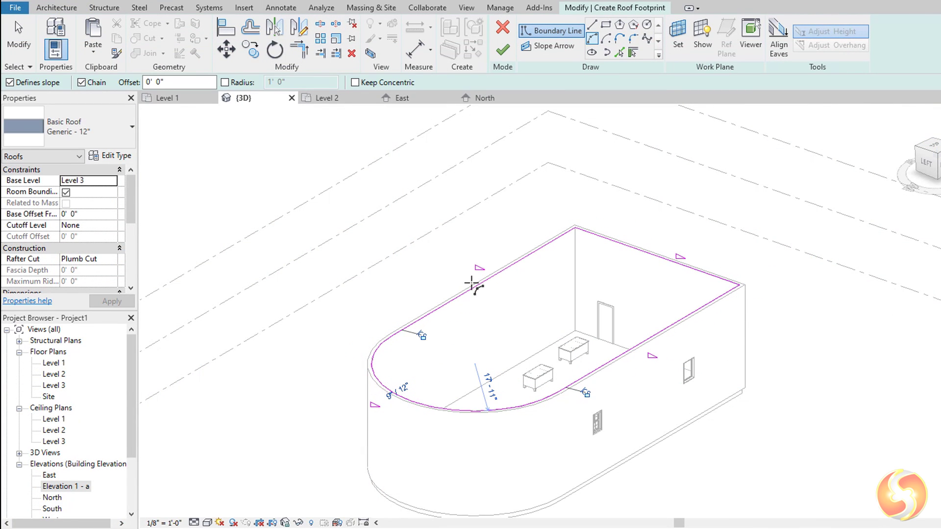
scroll(536, 452, up, 1)
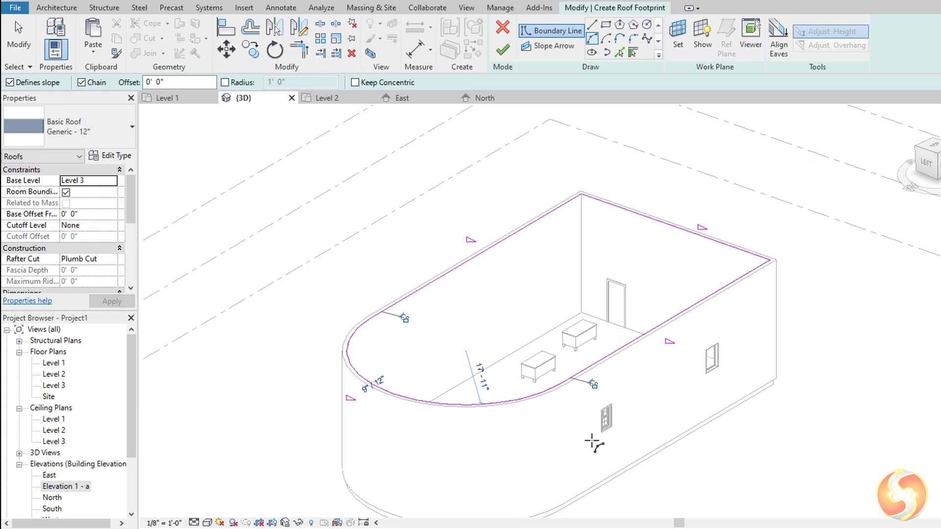
click(505, 50)
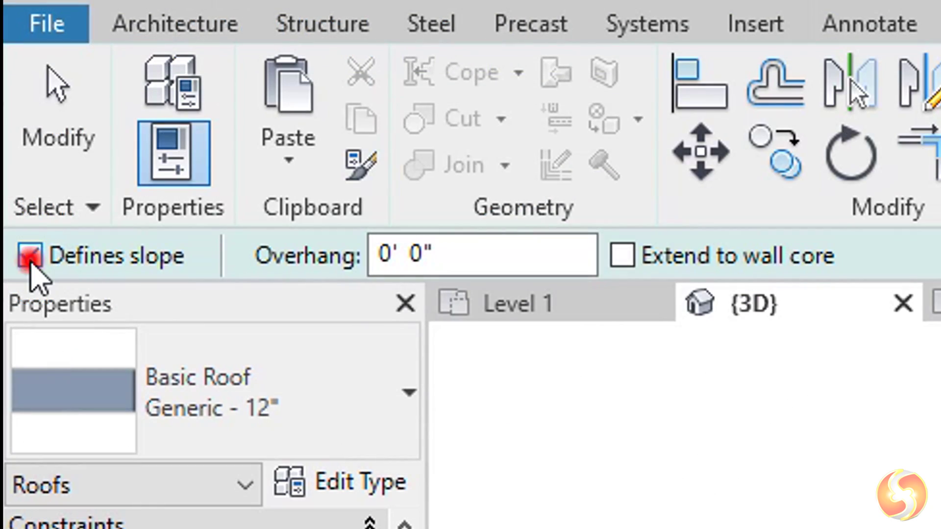
click(30, 256)
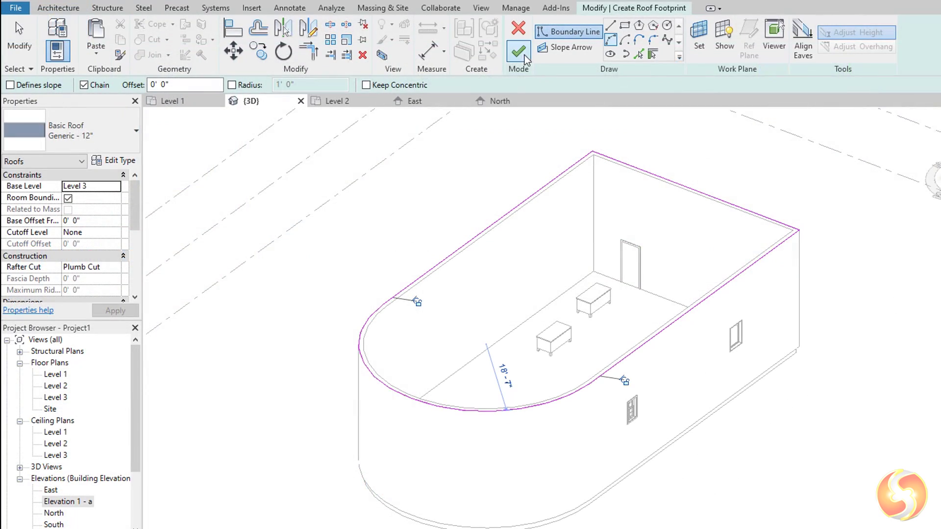
click(521, 54)
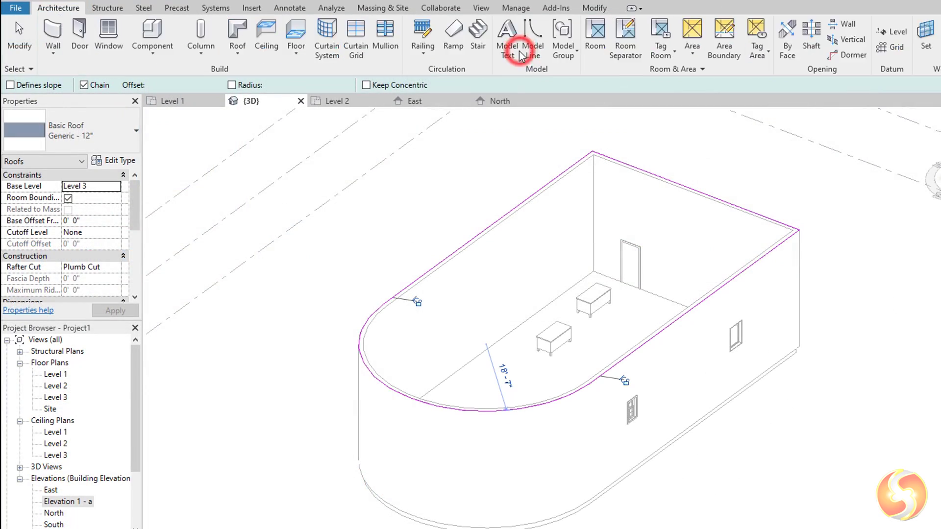
click(610, 279)
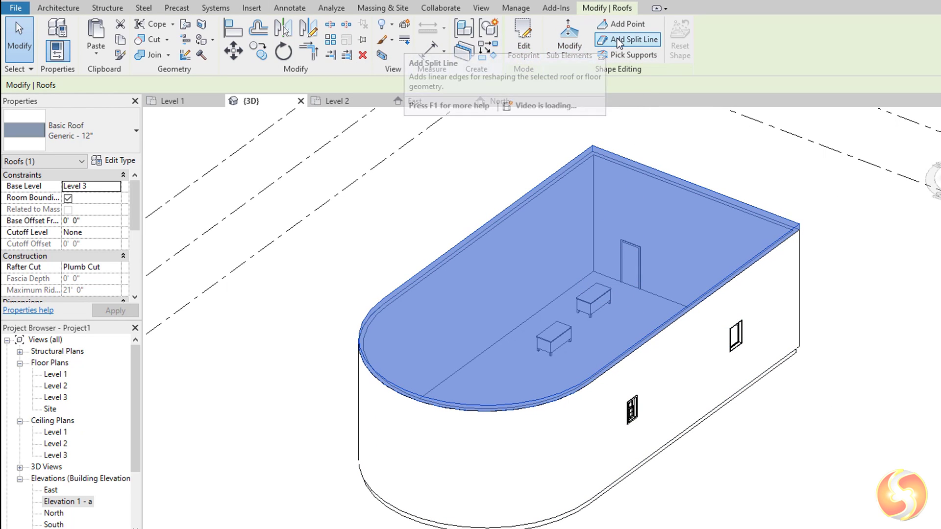
Draw a split line across the roof from the front to the back corner.
click(630, 39)
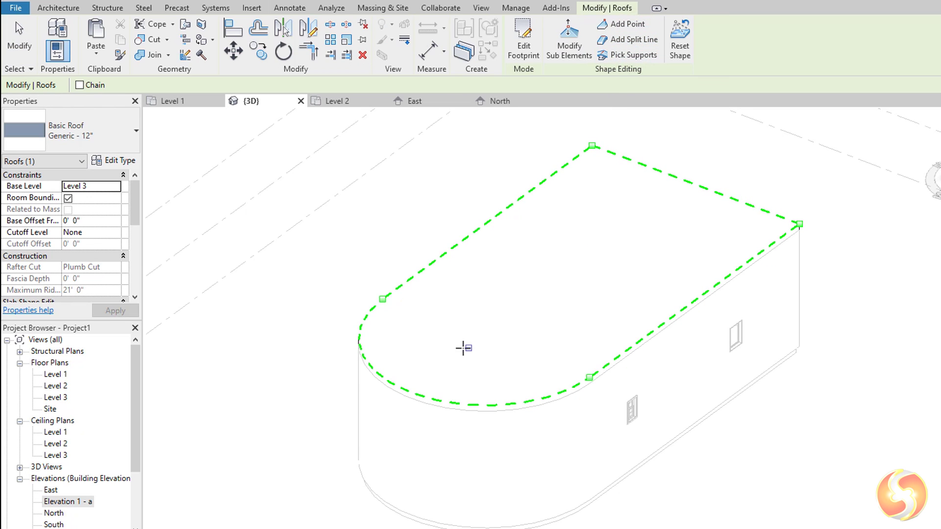
click(460, 354)
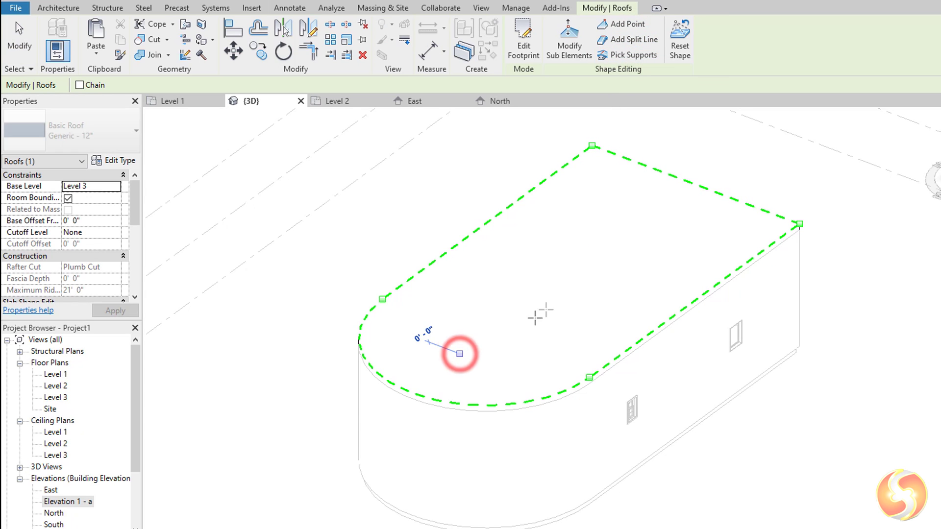
click(661, 204)
key(Escape)
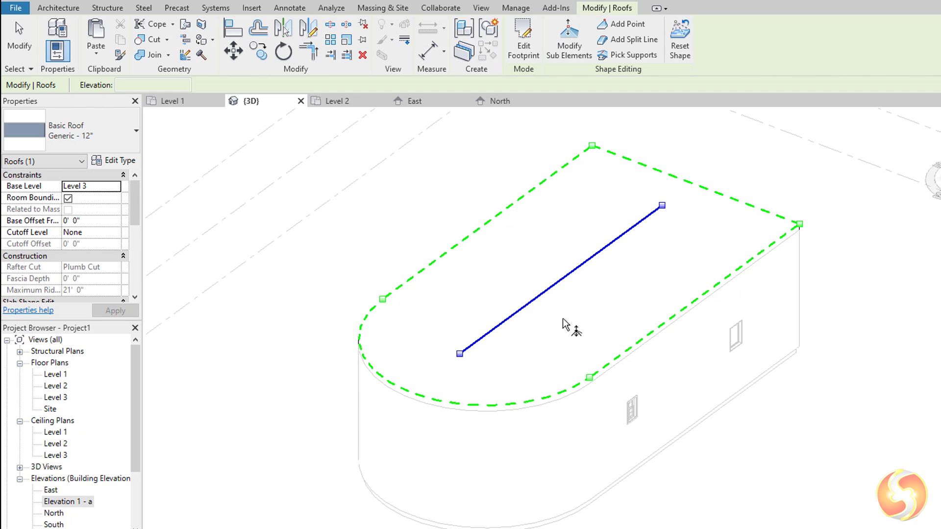
Raise the split line into a 7' ridge, then delete the whole roof.
click(554, 282)
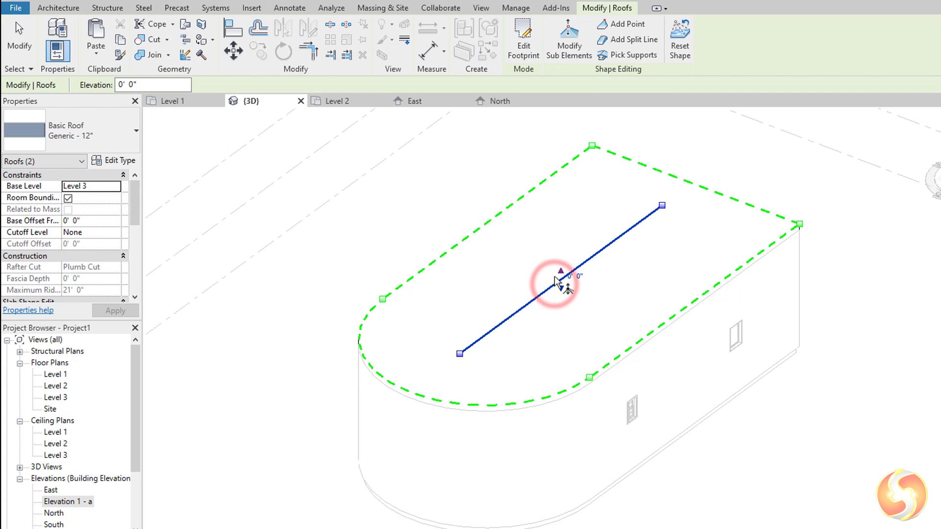
drag(562, 274, 561, 245)
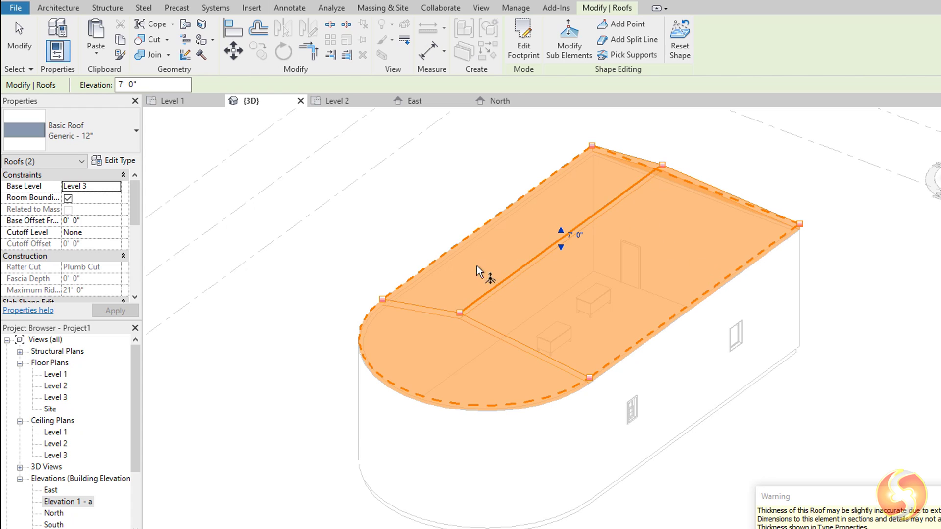
key(Delete)
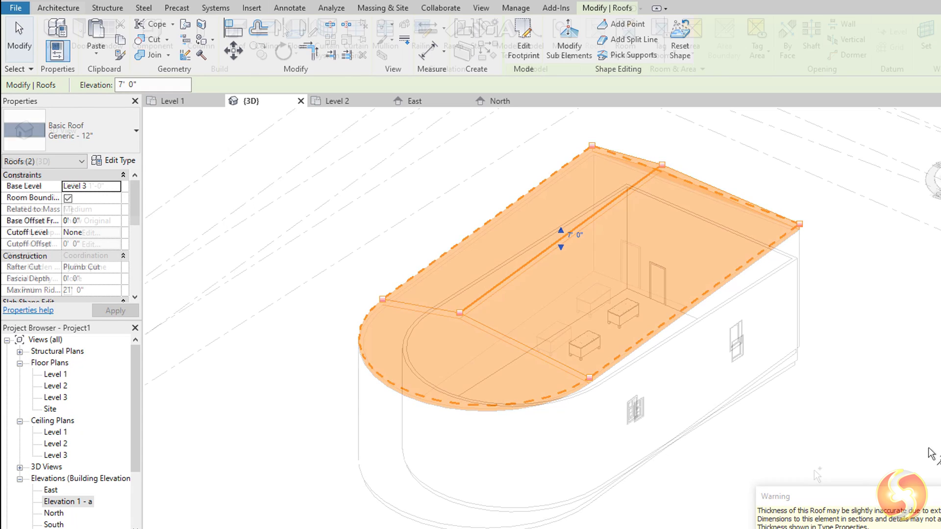
scroll(740, 305, up, 3)
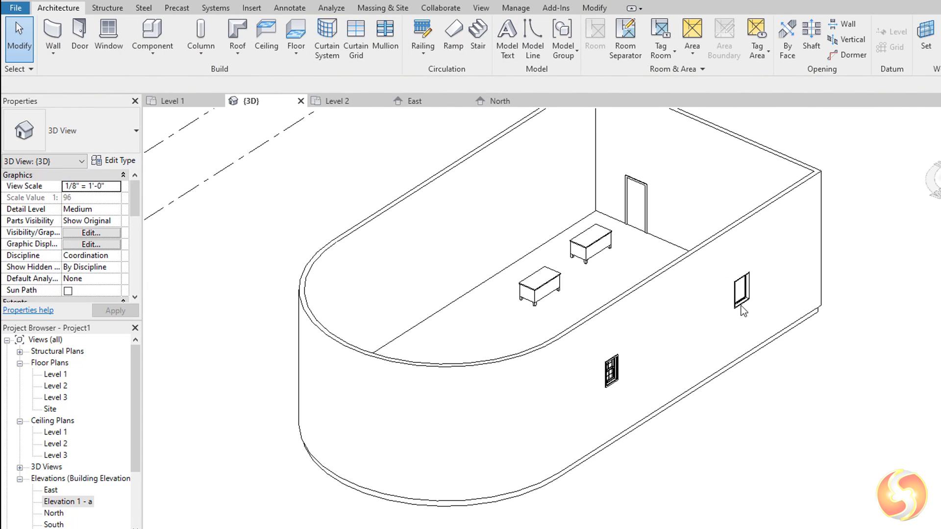
Select the back-wall door and the nearby desk to check the desk's properties.
click(643, 201)
click(583, 256)
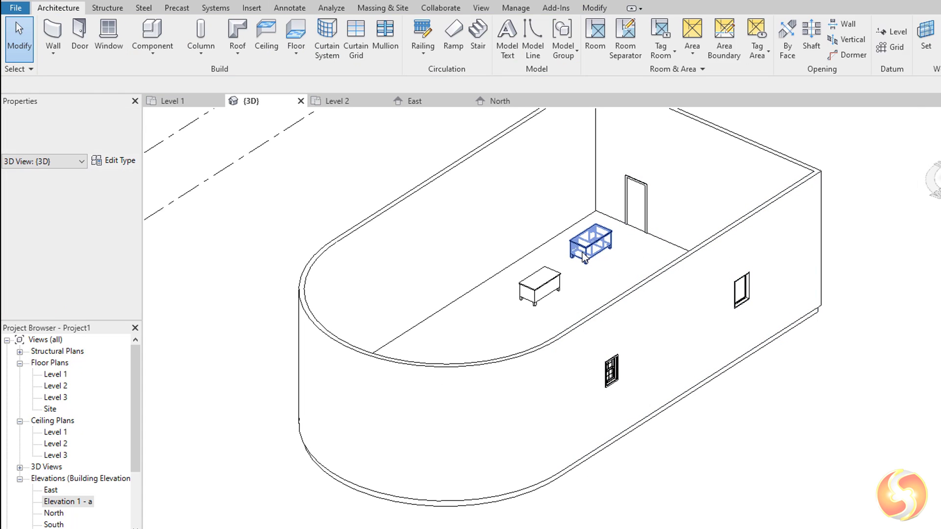
click(583, 255)
click(544, 281)
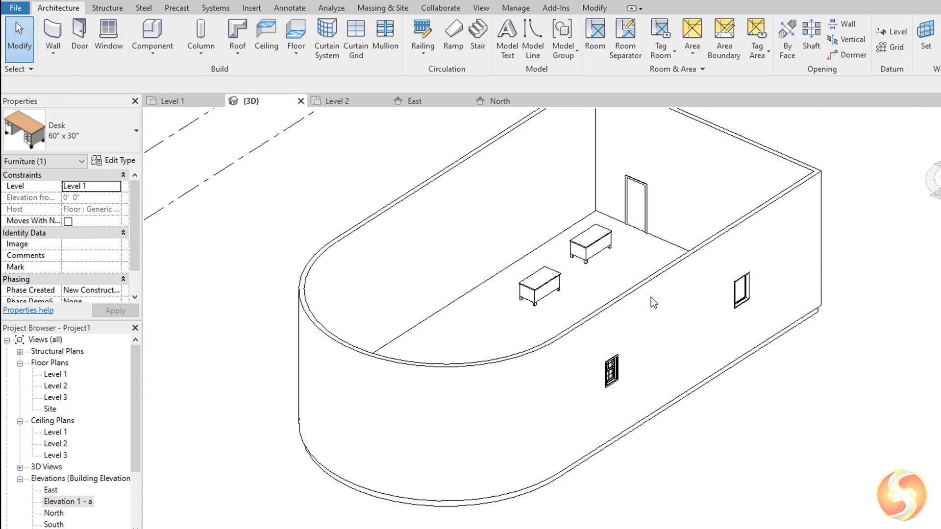
Extend the long straight wall past the corner and raise it to about 30' tall.
click(644, 281)
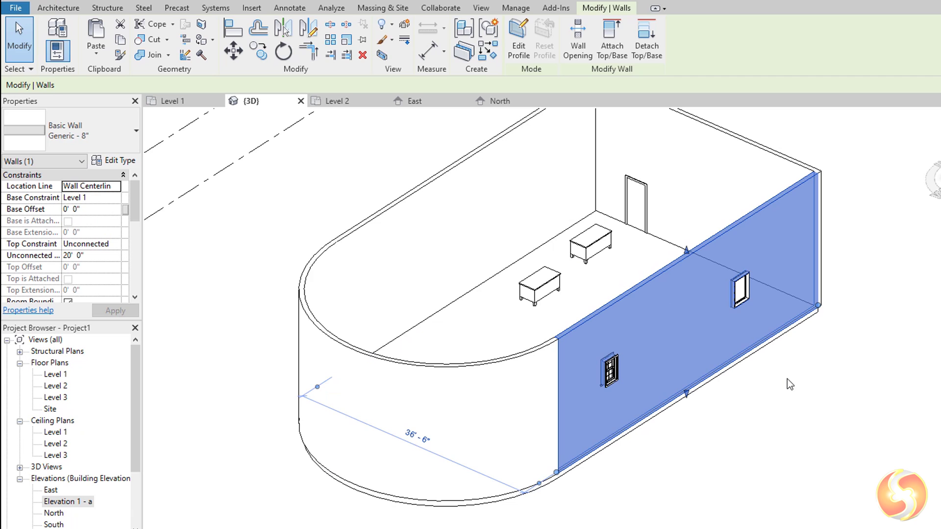
scroll(858, 237, up, 1)
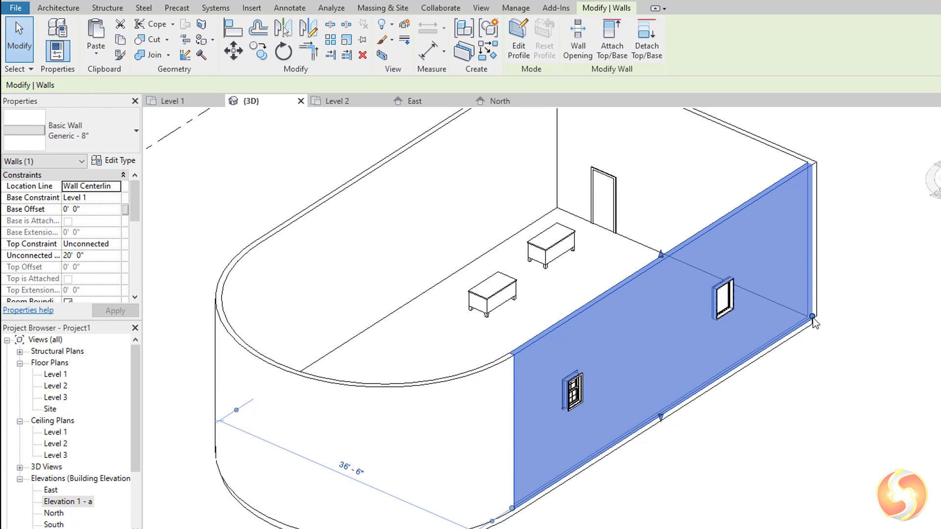
drag(812, 317, 874, 372)
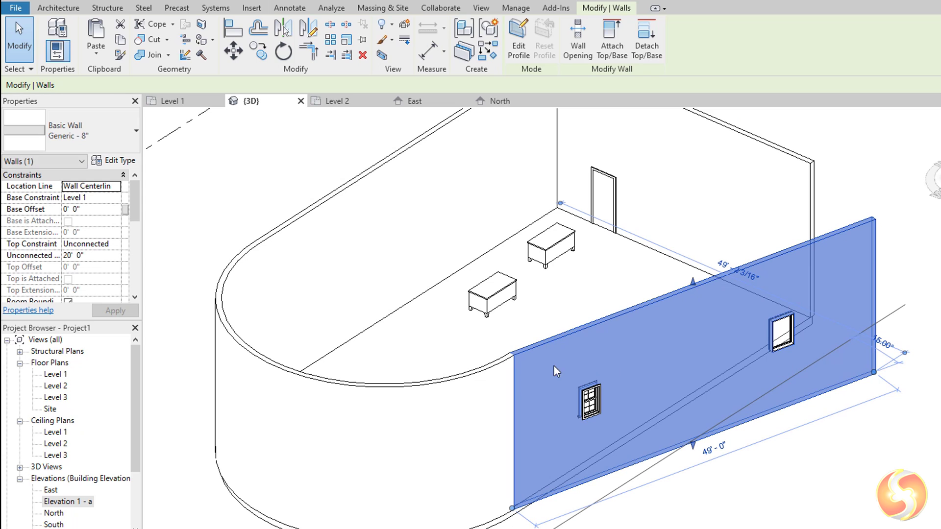
drag(695, 285, 693, 209)
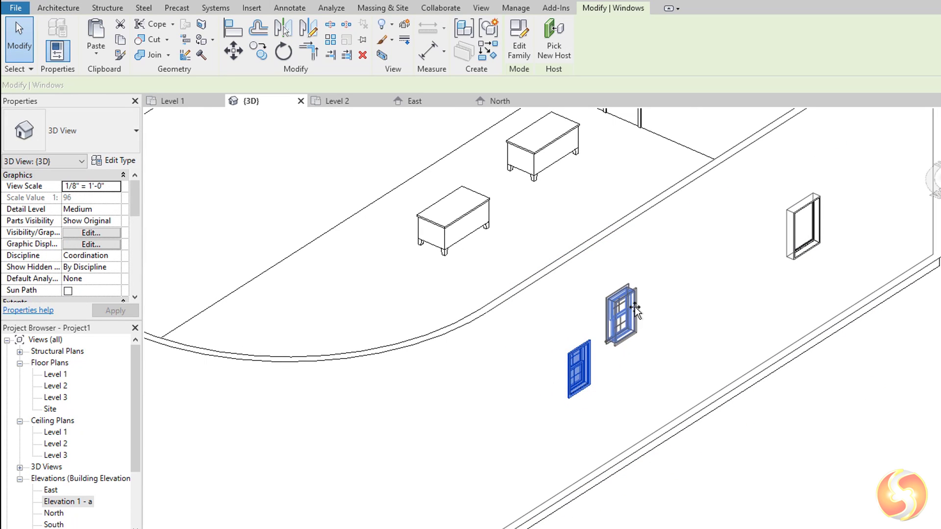
Move the double-hung window lower along the wall.
click(635, 310)
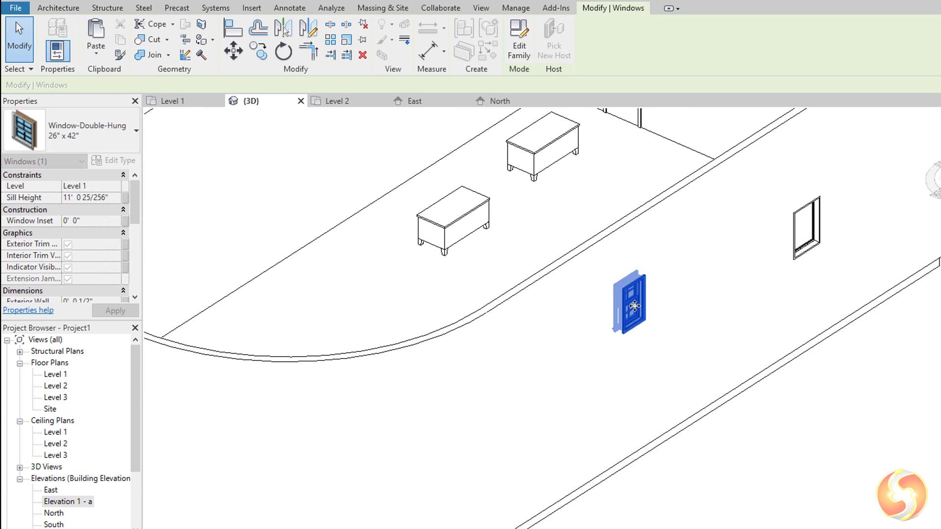
drag(621, 302, 597, 364)
scroll(597, 364, down, 2)
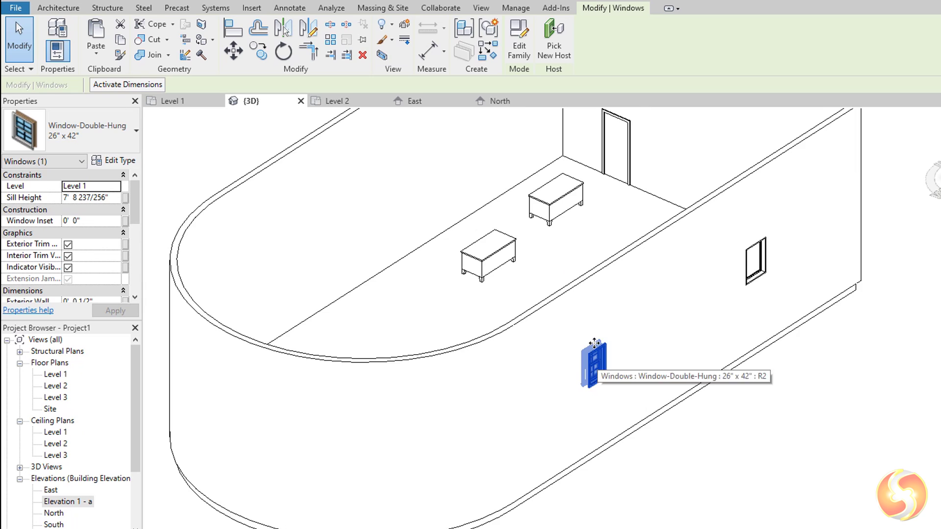
scroll(431, 182, up, 4)
Delete the desks and the back-wall door, then undo the deletions to restore them.
click(527, 326)
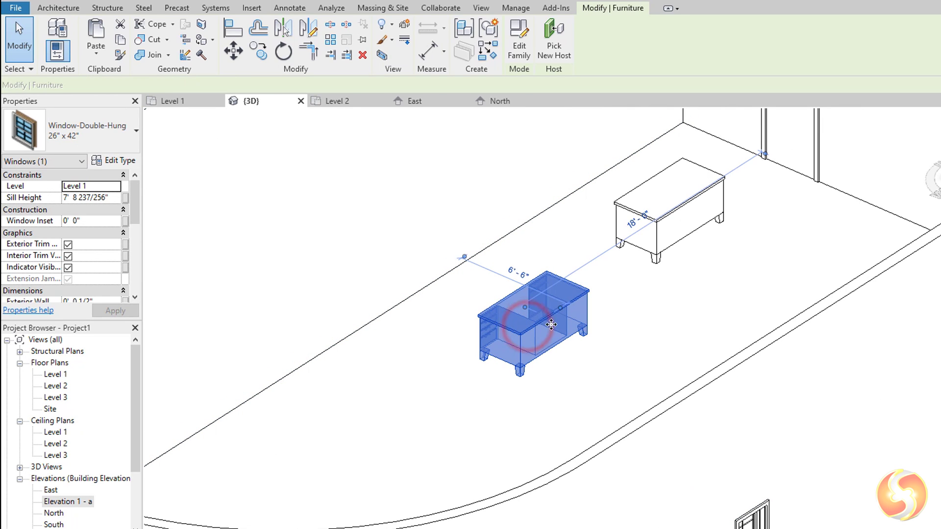
key(Delete)
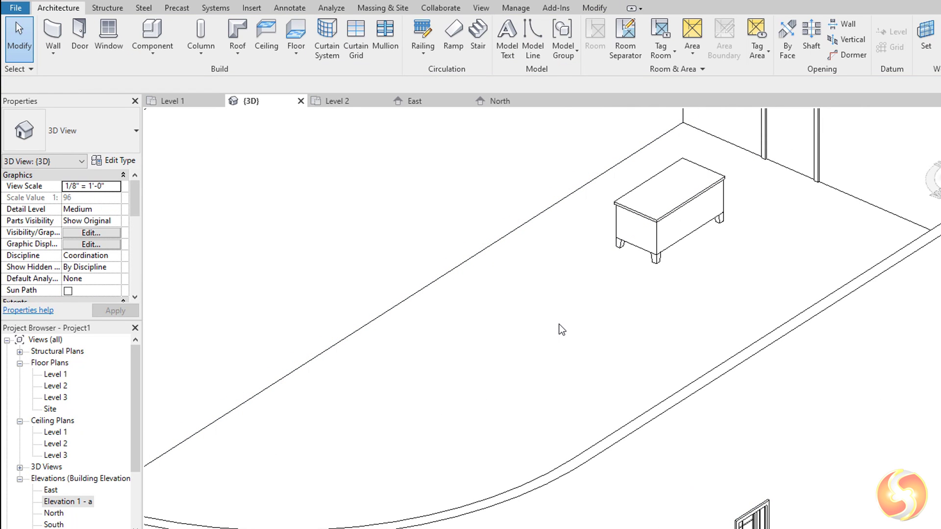
key(ctrl+z)
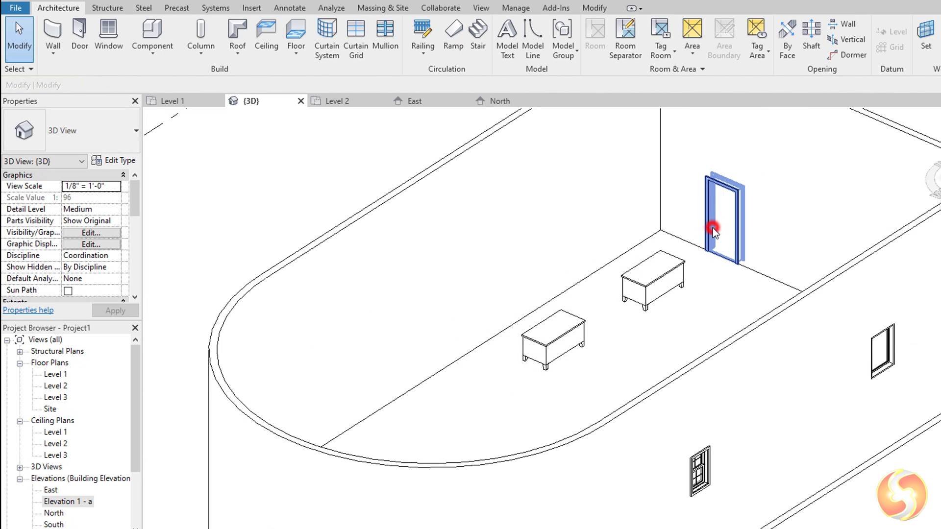
click(713, 228)
key(Delete)
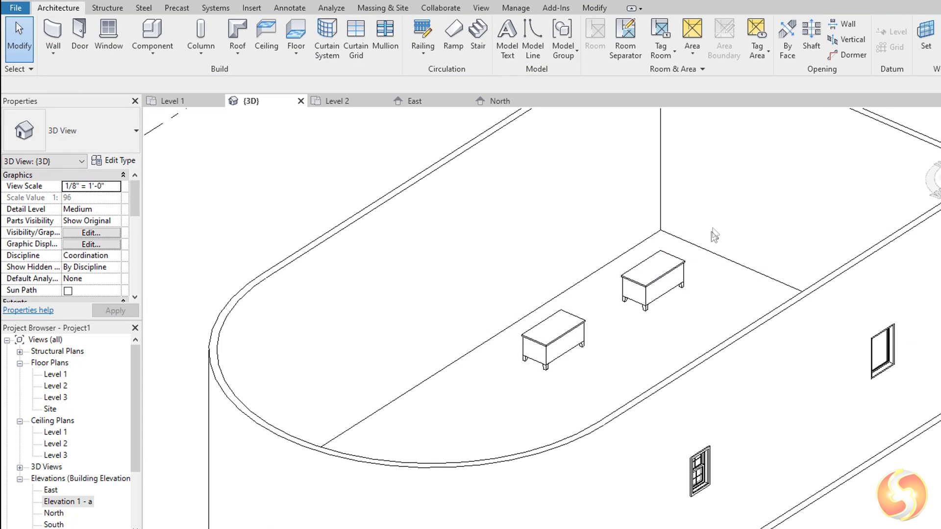
click(683, 273)
key(Delete)
click(583, 336)
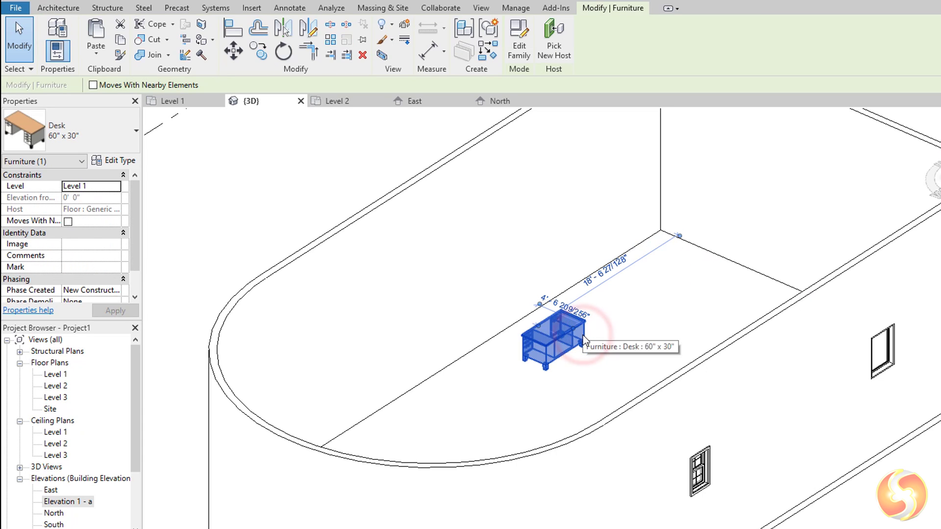
key(Delete)
key(ctrl+z)
key(ctrl+z)
key(ctrl+z)
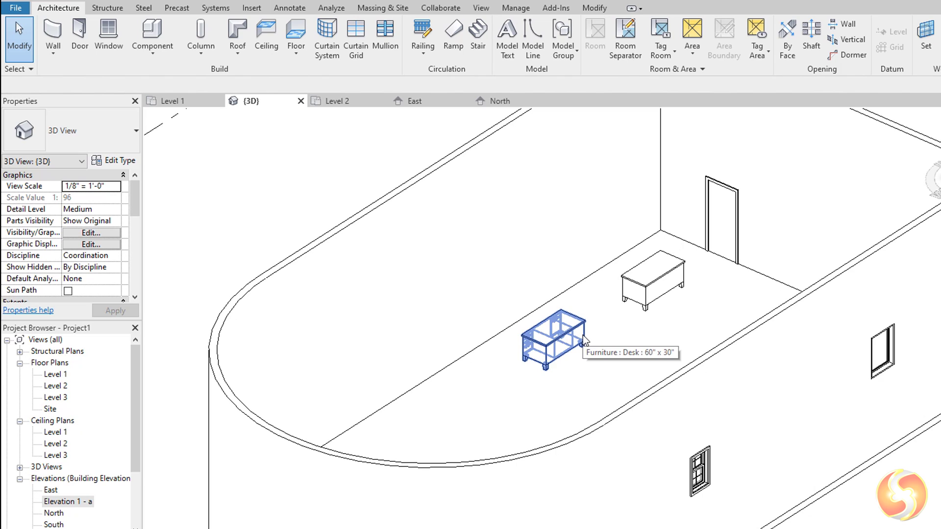
Rotate the left desk slightly with the Rotate (RO) tool, setting a start ray and end angle.
click(602, 11)
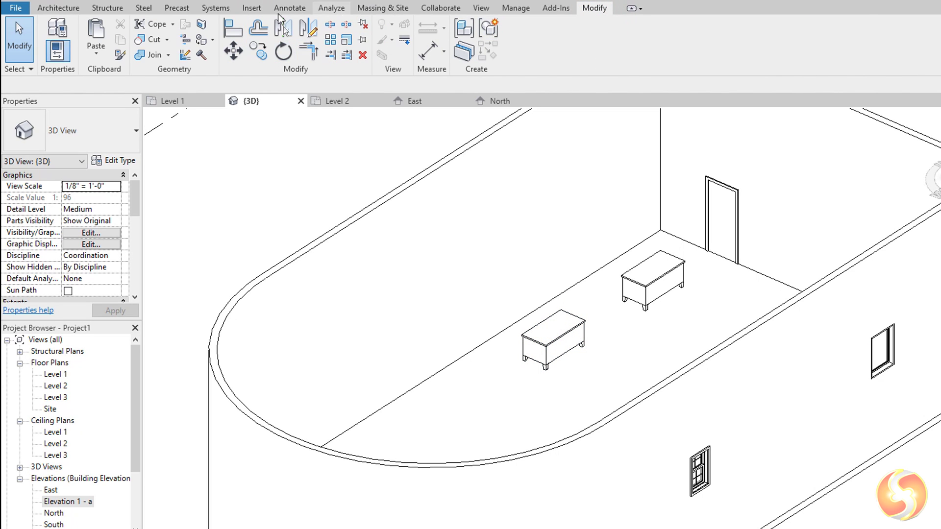
click(561, 337)
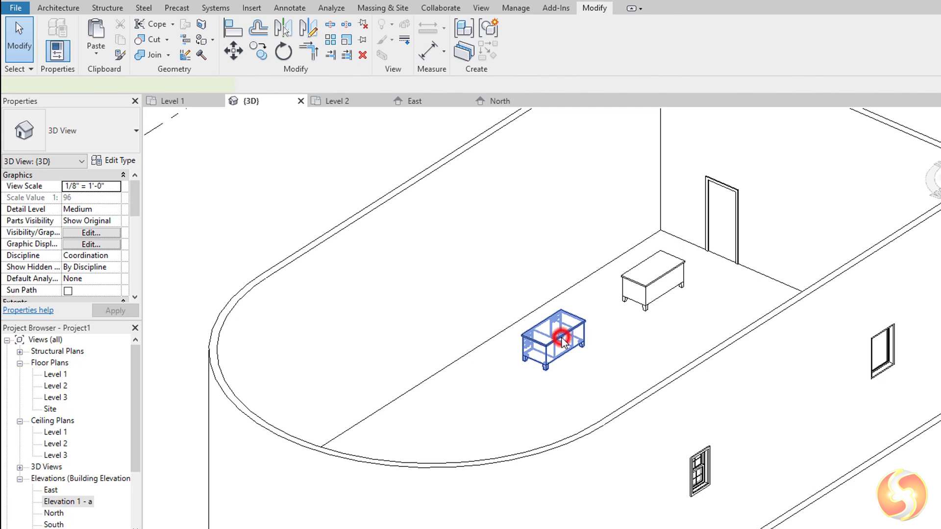
click(284, 52)
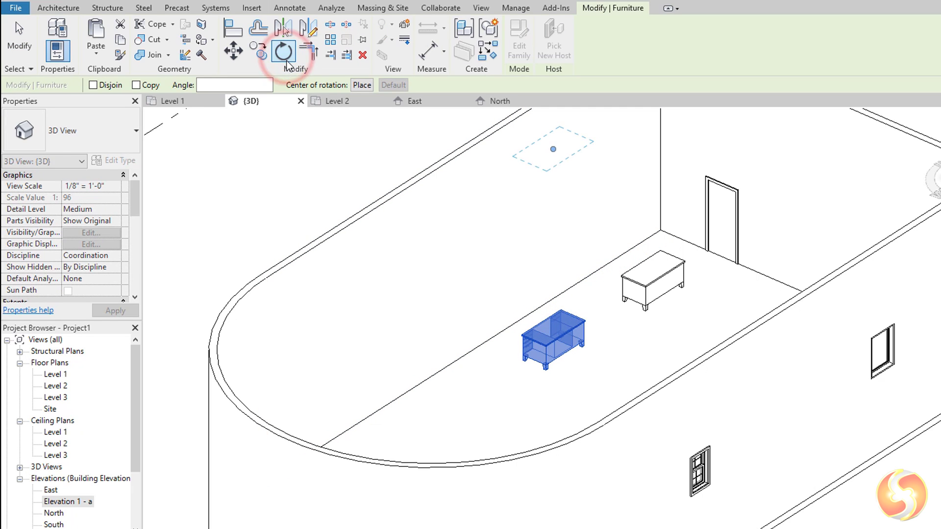
scroll(510, 325, down, 2)
click(508, 319)
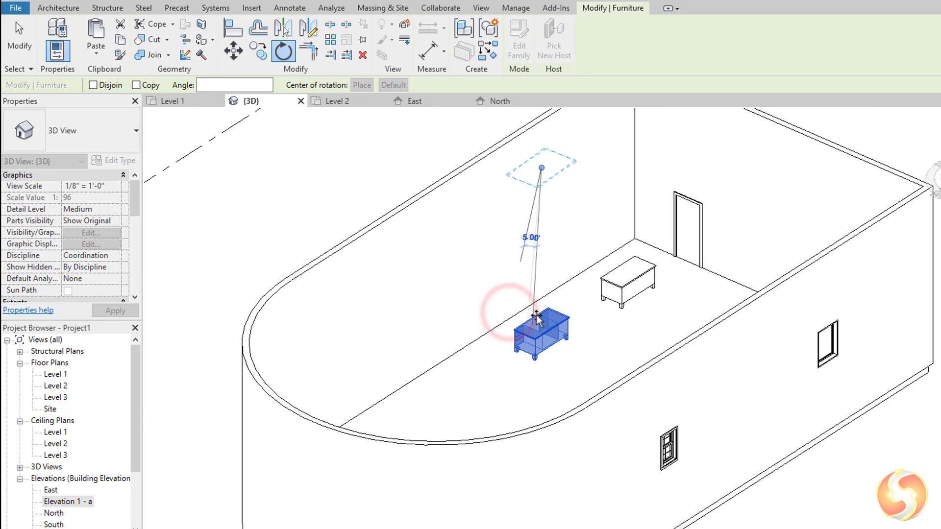
click(572, 314)
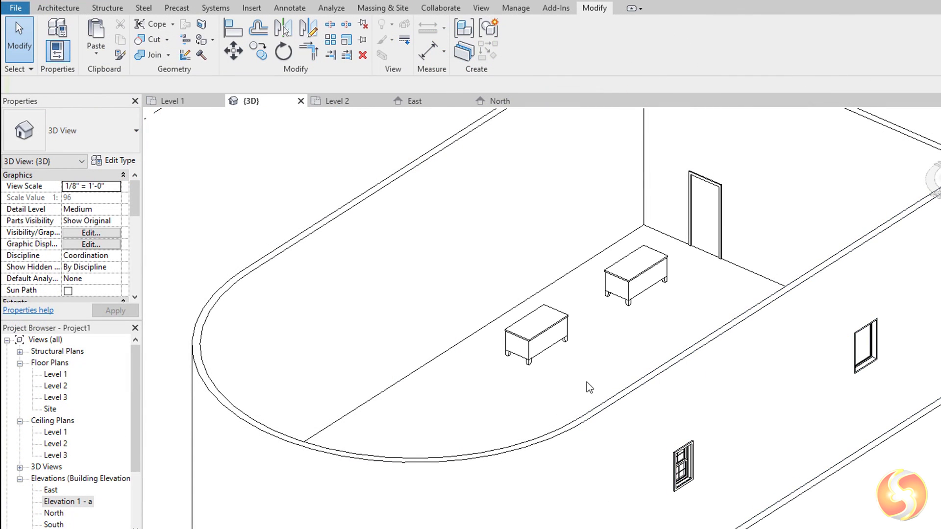
Edit the floor boundary, swinging the door-wall edge out to 60 degrees and stretching its neighbour.
scroll(584, 385, down, 5)
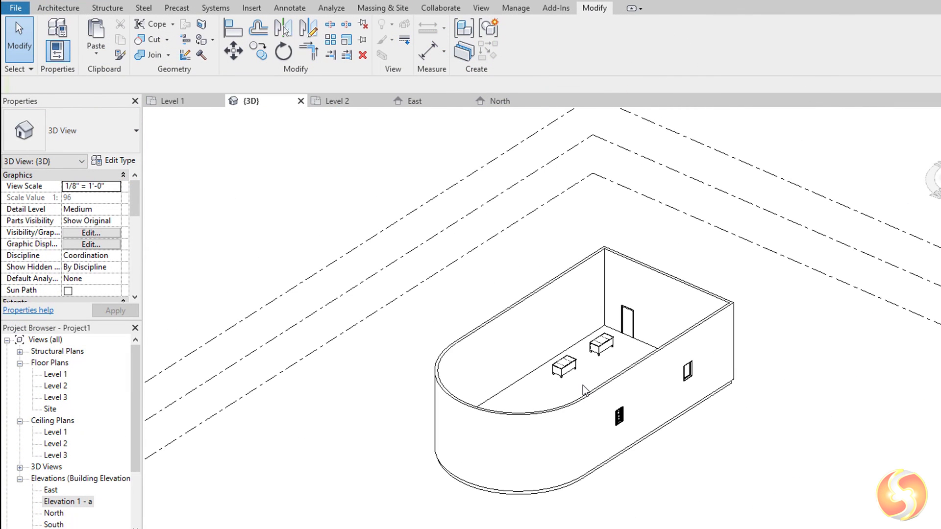
click(568, 492)
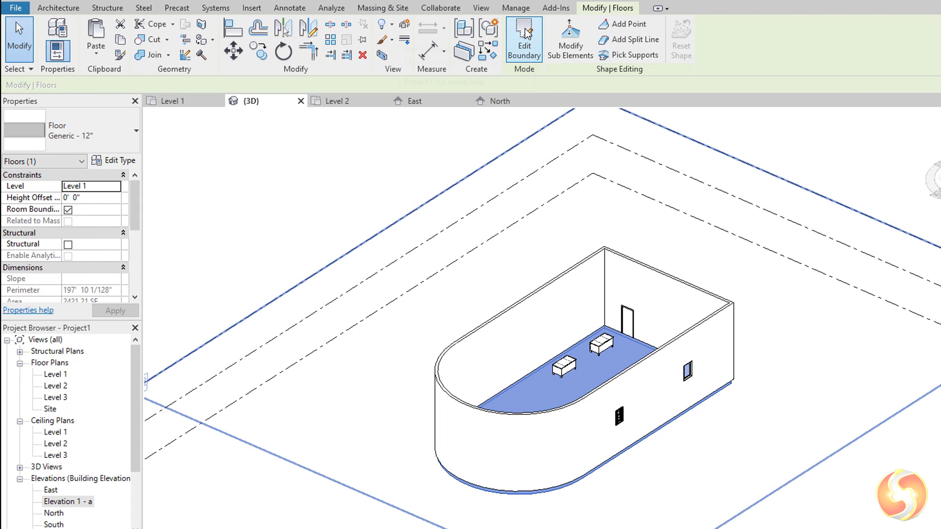
click(529, 45)
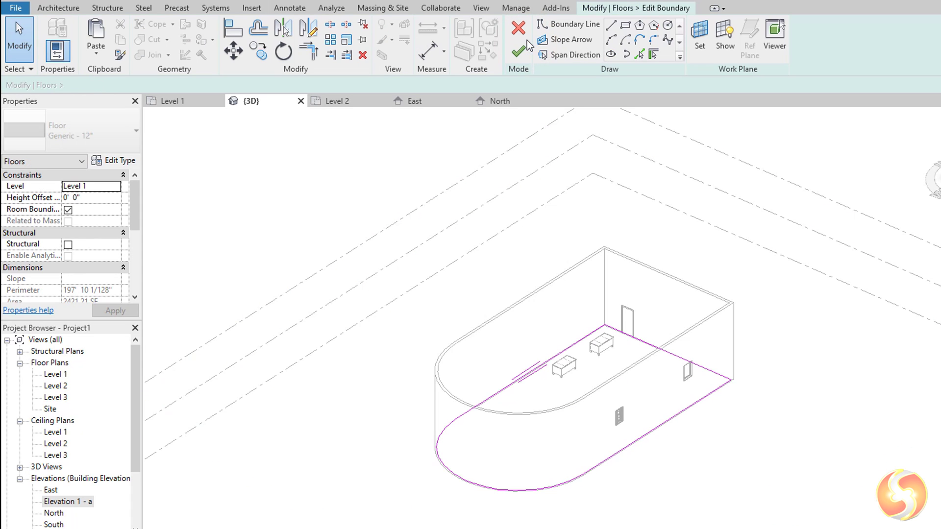
click(655, 349)
drag(605, 325, 649, 262)
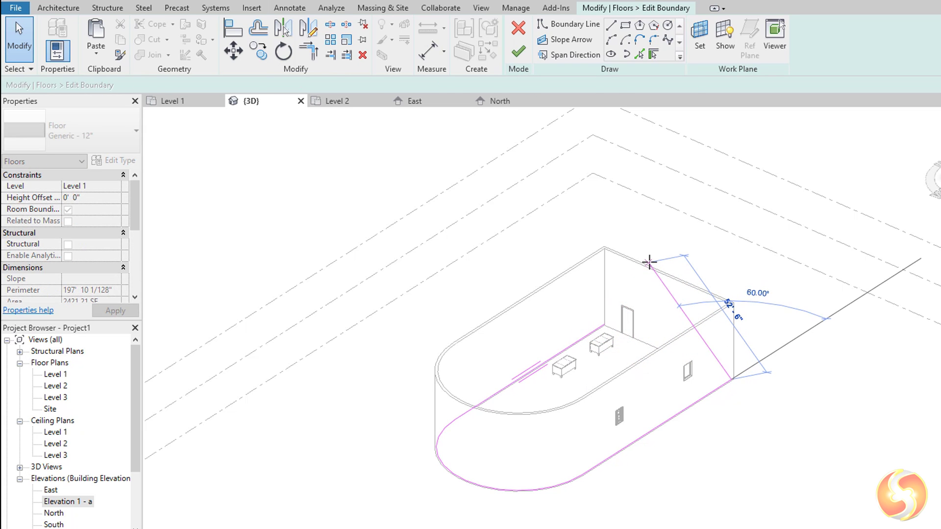
mouse_move(603, 324)
mouse_down()
mouse_move(536, 285)
mouse_move(485, 280)
mouse_up()
Draw a boundary line closing the outline at the wall corner and finish the floor edit.
click(611, 24)
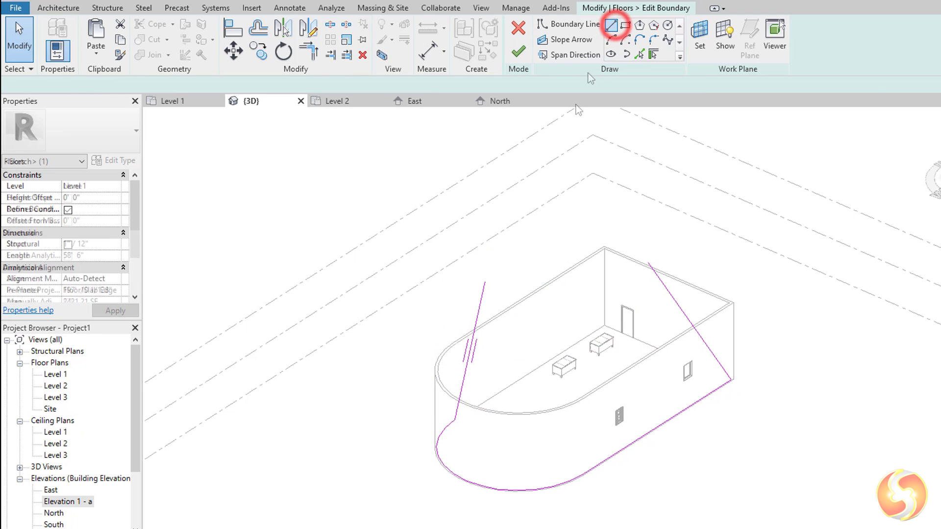
click(485, 280)
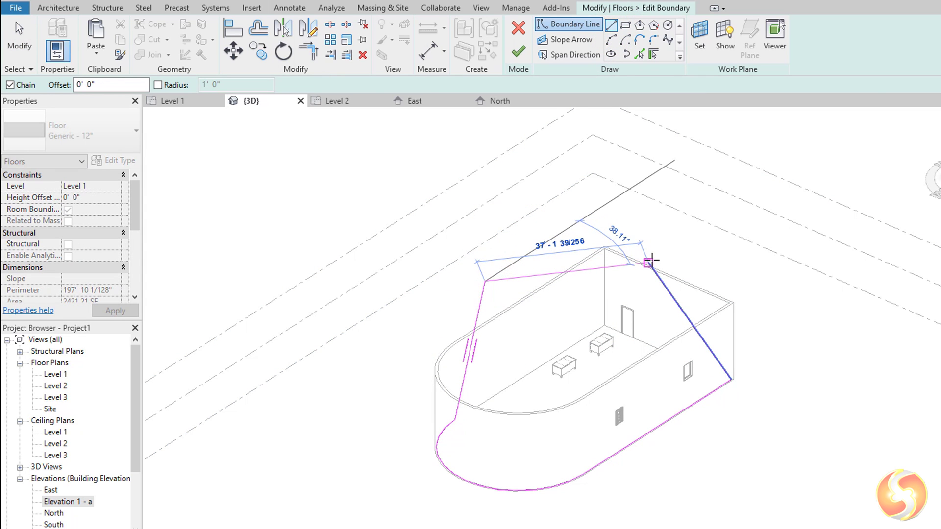
click(648, 259)
click(521, 55)
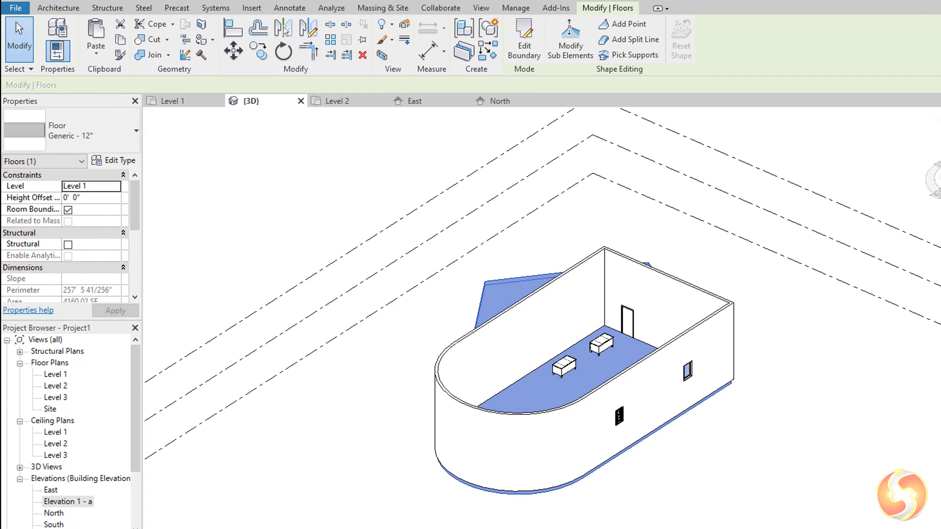
mouse_move(588, 343)
shift+middle_down()
mouse_move(544, 333)
mouse_move(628, 350)
shift+middle_up()
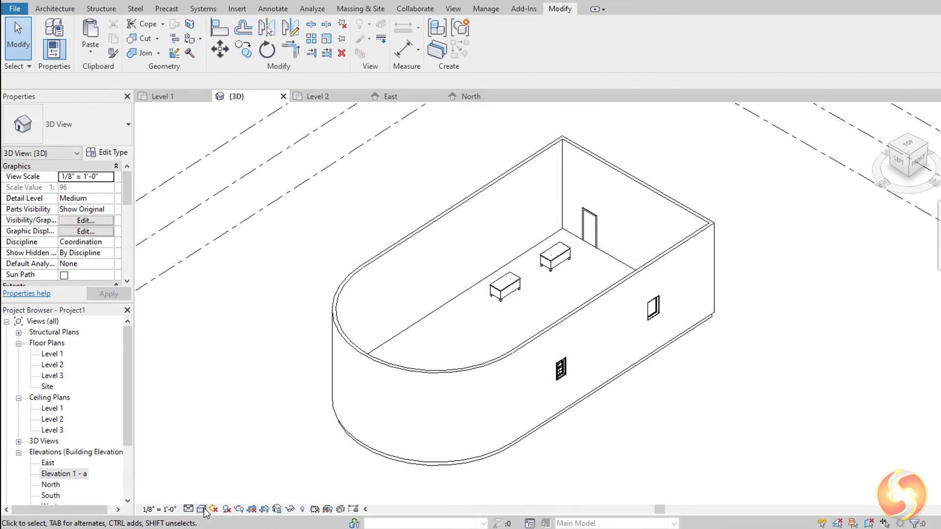
Switch the 3D view to Consistent Colors, then to Shaded.
click(201, 509)
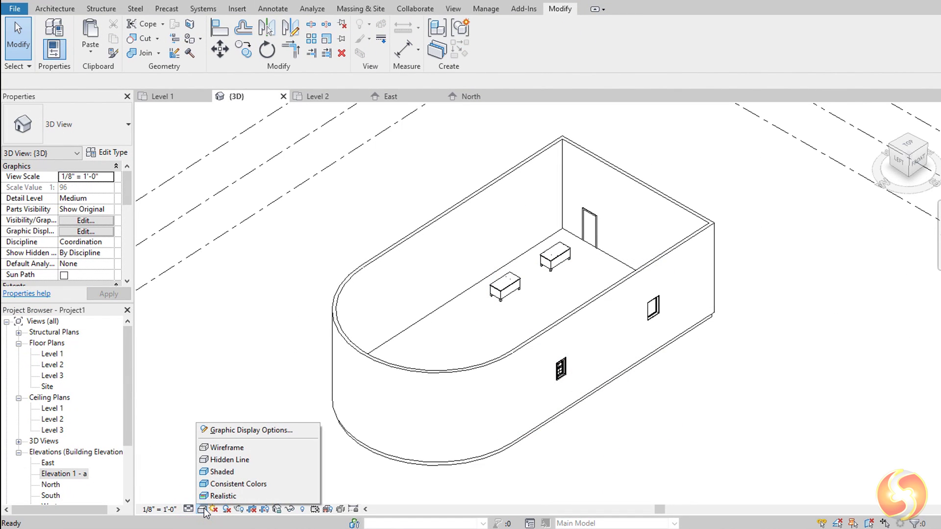
click(218, 484)
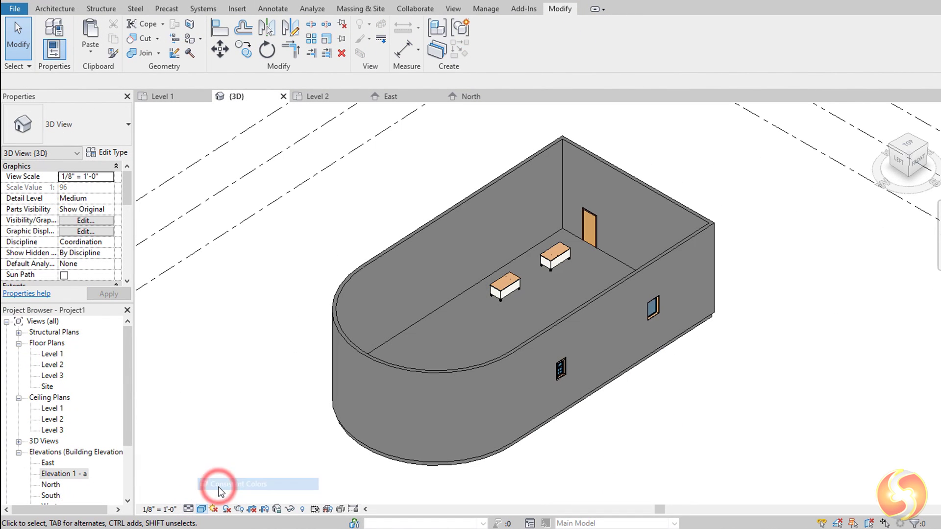
click(202, 509)
click(224, 473)
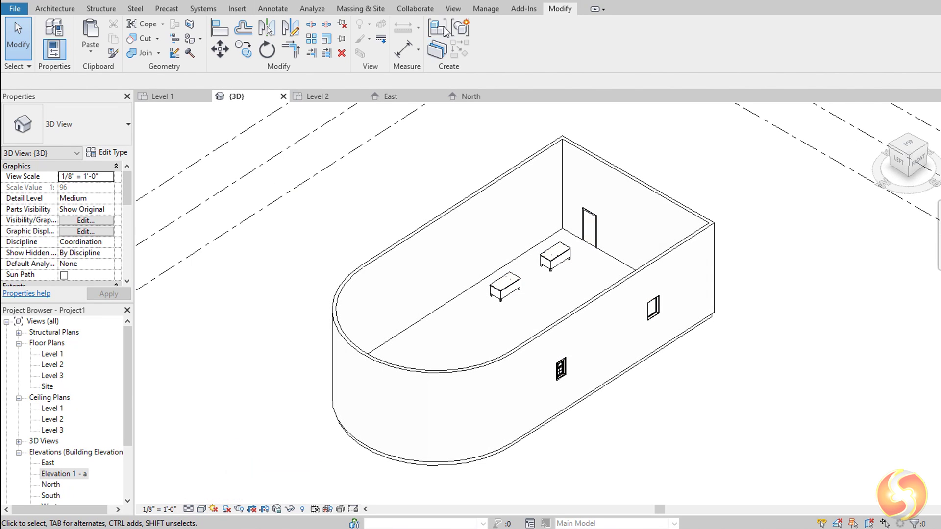
Produce a draft render of the 3D view, then close the Rendering dialog.
click(453, 9)
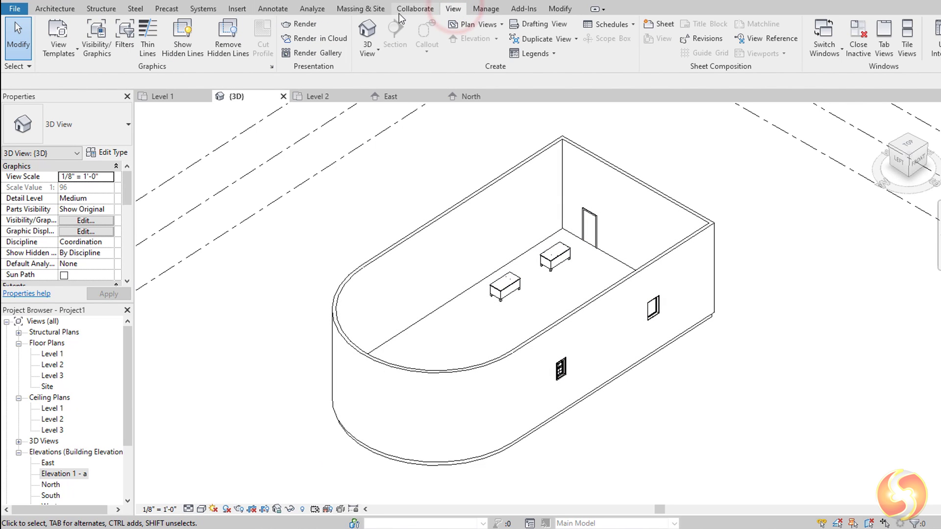
click(301, 24)
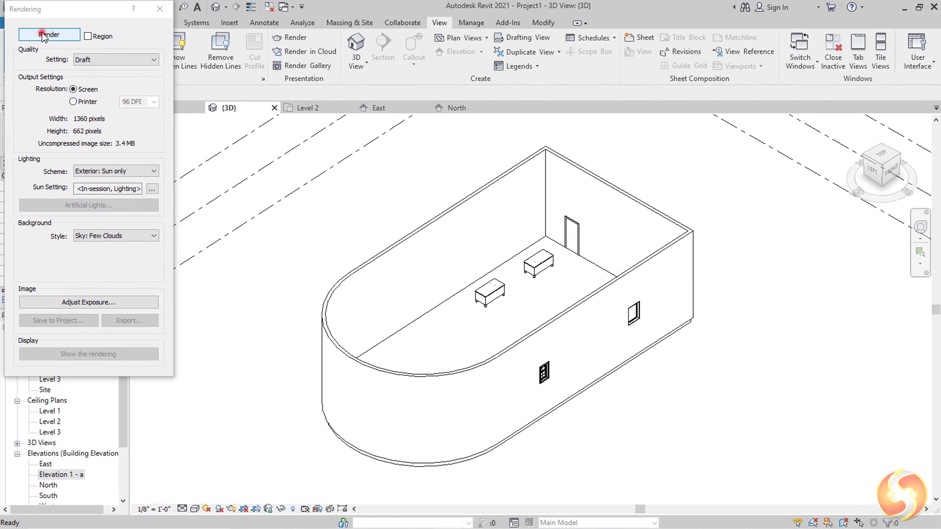
click(43, 35)
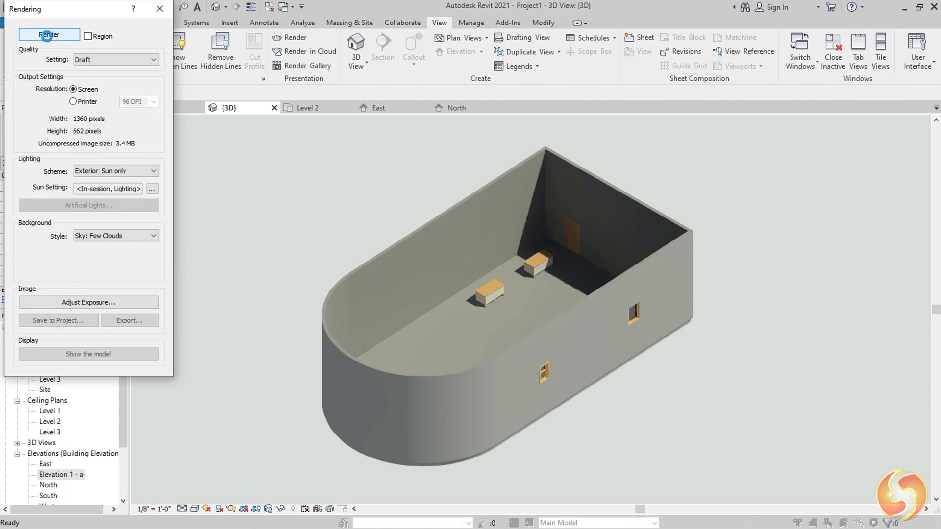
key(Escape)
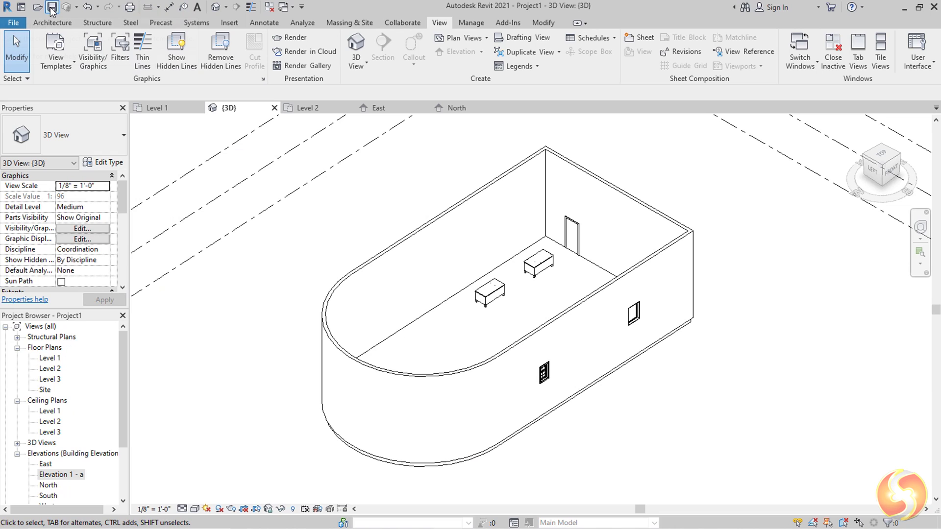
Start saving the model as Project1 with Project Files (*.rvt) as the file type.
click(52, 8)
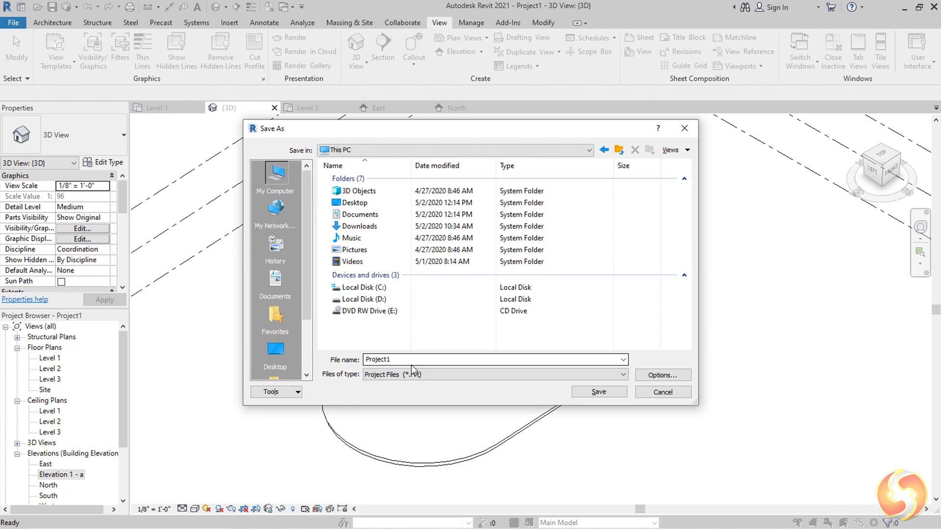
click(381, 373)
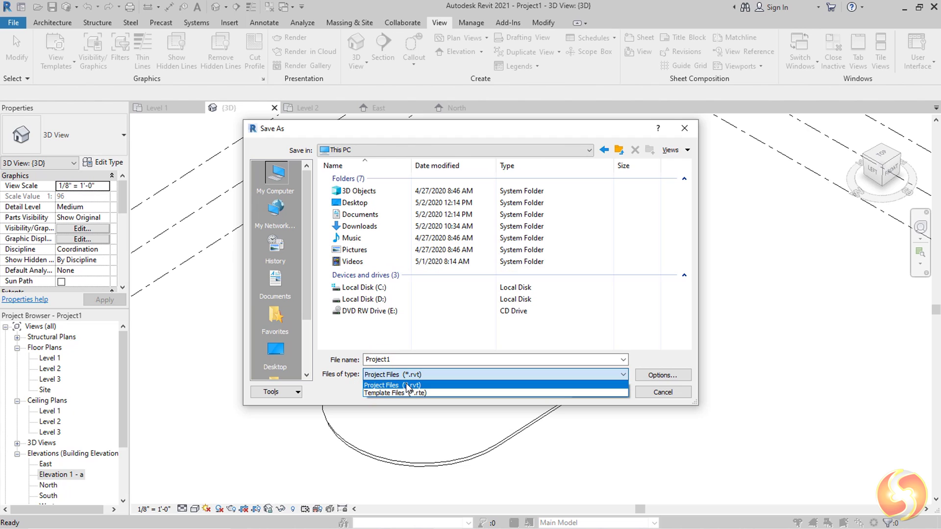